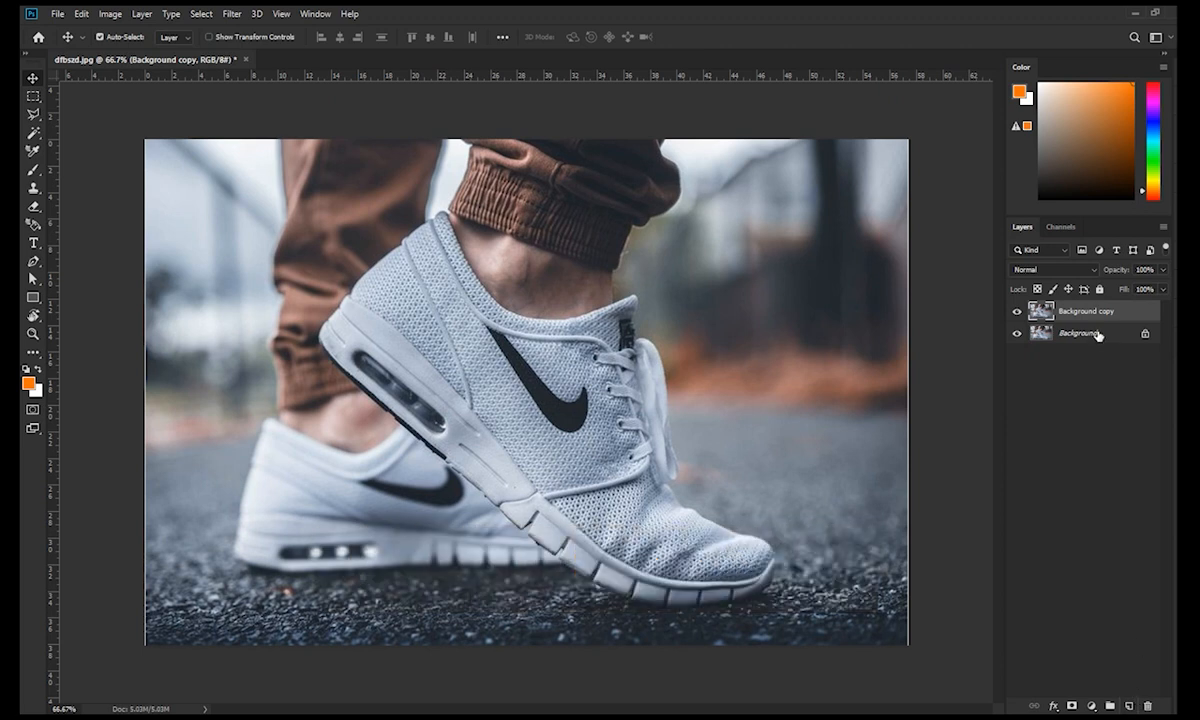
Trace the black swoosh on the front shoe with a Pen tool path and copy it to its own layer
scroll(593, 401, "up", 8)
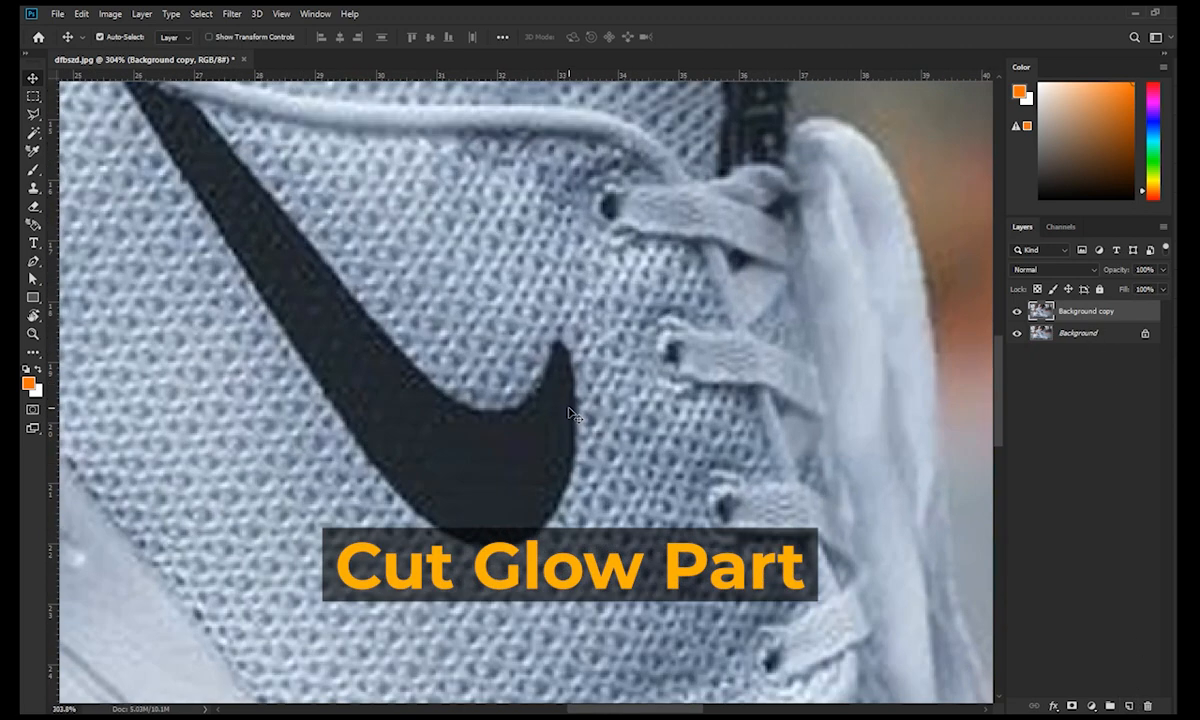
left_click_drag(593, 401, 700, 489)
key("p")
left_click(218, 146)
left_click(414, 450)
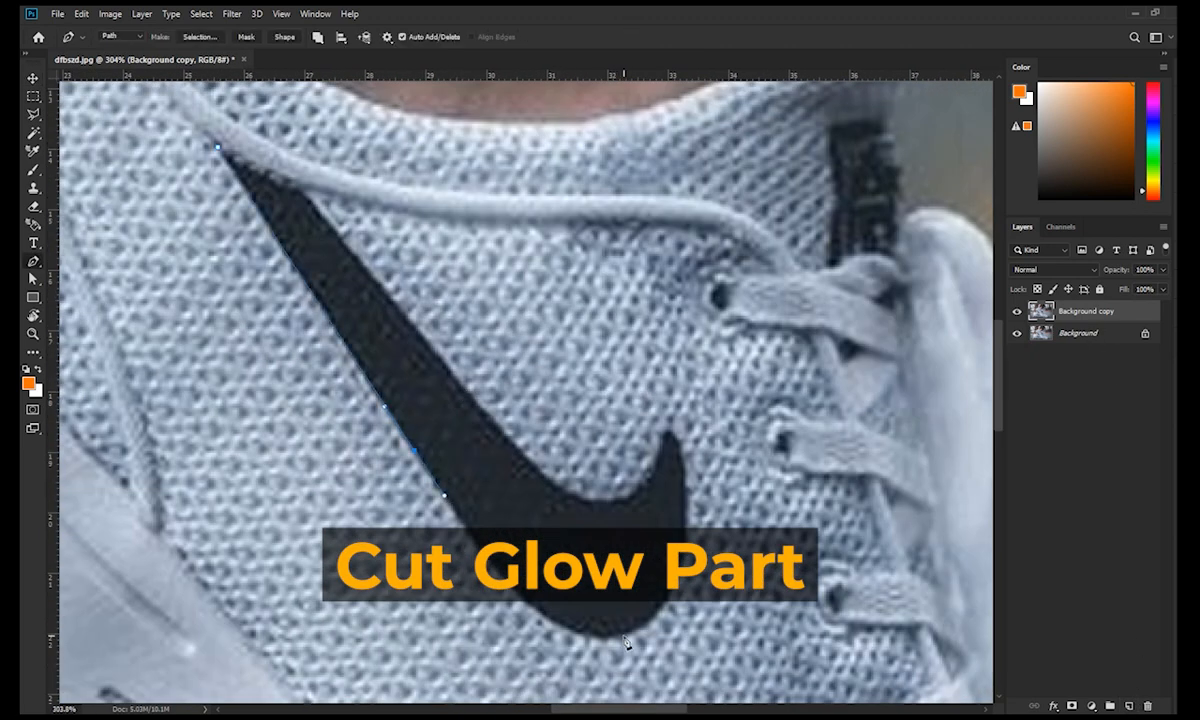
left_click_drag(625, 636, 740, 622)
left_click(670, 431)
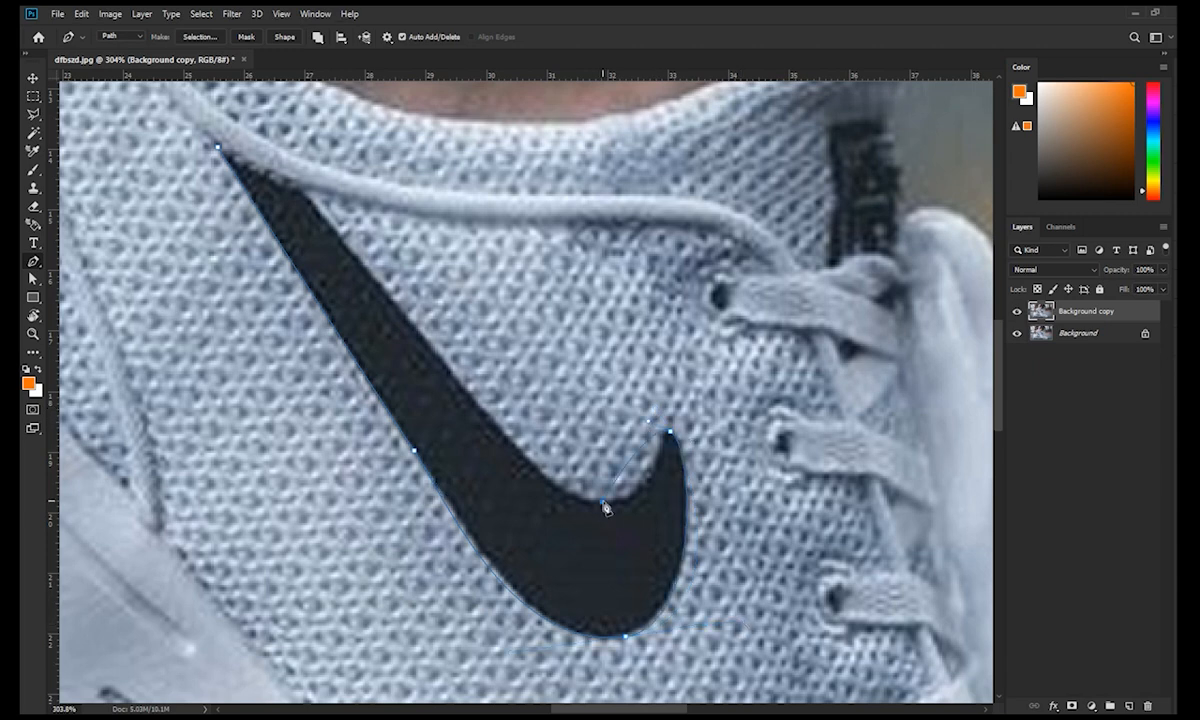
left_click_drag(602, 501, 535, 495)
left_click_drag(463, 376, 584, 517)
left_click_drag(503, 426, 463, 381)
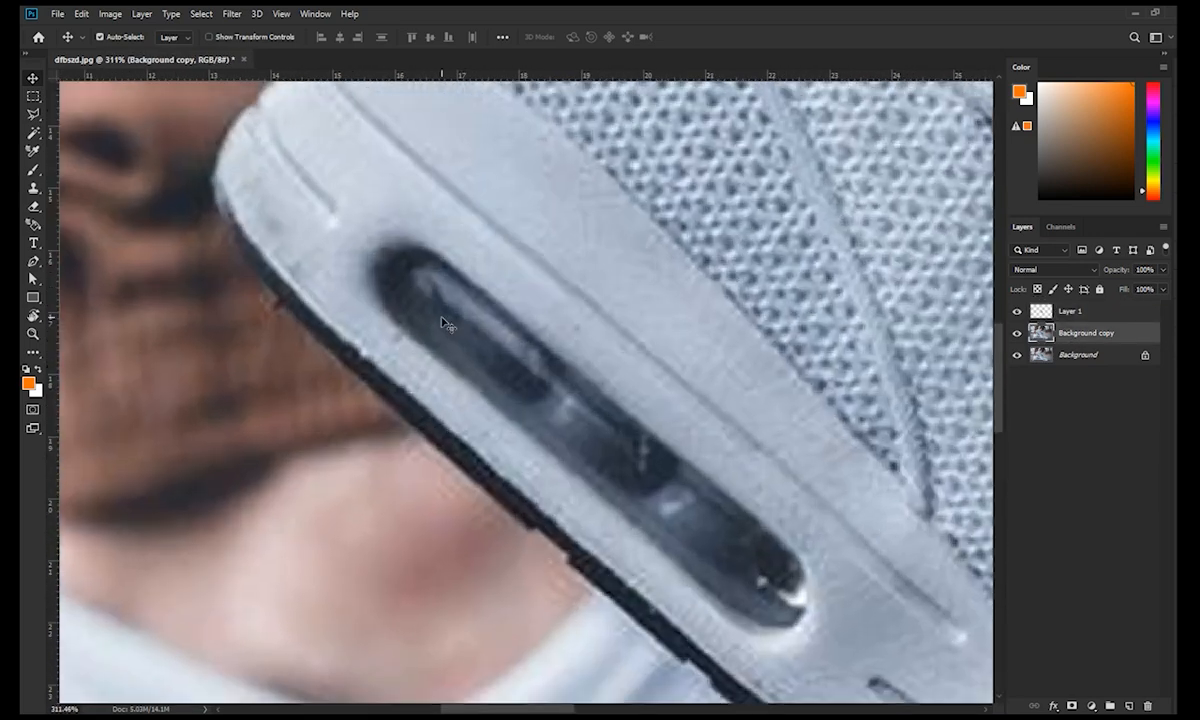
Trace the elongated air window in the front shoe's heel sole with a Pen path and copy it to its own layer
left_click(453, 268)
left_click(779, 535)
left_click_drag(803, 620, 771, 662)
left_click_drag(564, 463, 507, 423)
left_click(396, 320)
left_click_drag(381, 252, 388, 242)
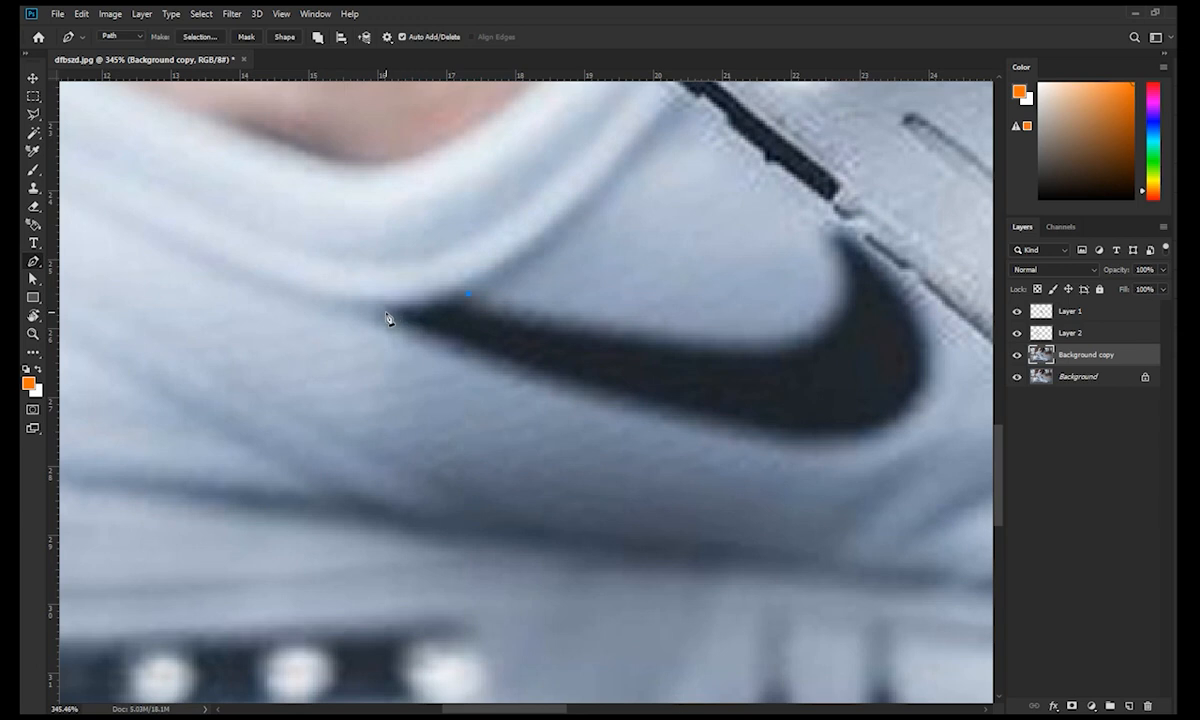
Trace the rear shoe's swoosh with a Pen path, convert it to a selection and copy it to a new layer
left_click_drag(458, 319, 264, 333)
mouse_move(192, 322)
left_mouse_down()
mouse_move(159, 317)
mouse_move(327, 380)
left_mouse_up()
left_click_drag(629, 448, 708, 445)
left_click_drag(636, 237, 487, 133)
left_click_drag(653, 315, 641, 342)
left_click_drag(391, 340, 322, 325)
left_click(275, 308)
key("ctrl+Return")
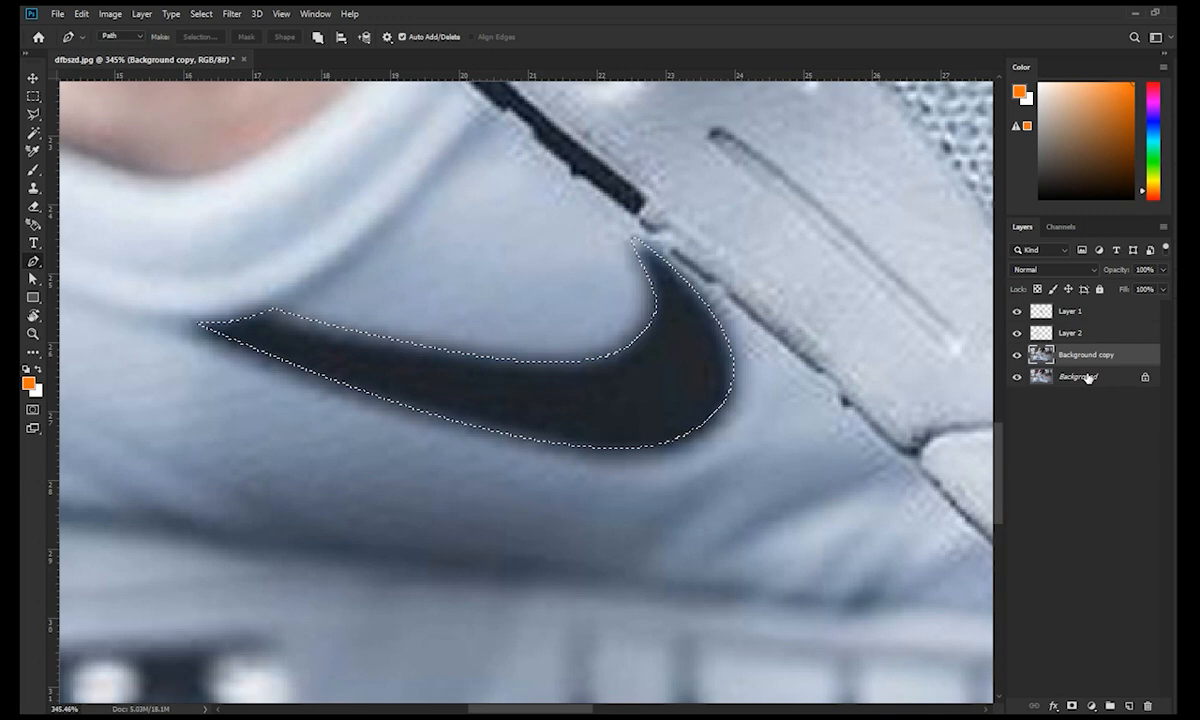
key("ctrl+j")
Trace the air window in the rear shoe's sole, convert the path to a selection and copy it to a new layer
scroll(514, 474, "down", 3)
scroll(285, 470, "up", 3)
left_click(248, 469)
left_click(670, 447)
left_click_drag(473, 528, 346, 537)
left_click(214, 532)
left_click_drag(248, 469, 362, 463)
key("ctrl+Return")
left_click(1077, 378)
key("ctrl+j")
Hide both background layers to check the cut-outs, then show and select only the Background copy
left_click_drag(1016, 398, 1012, 428)
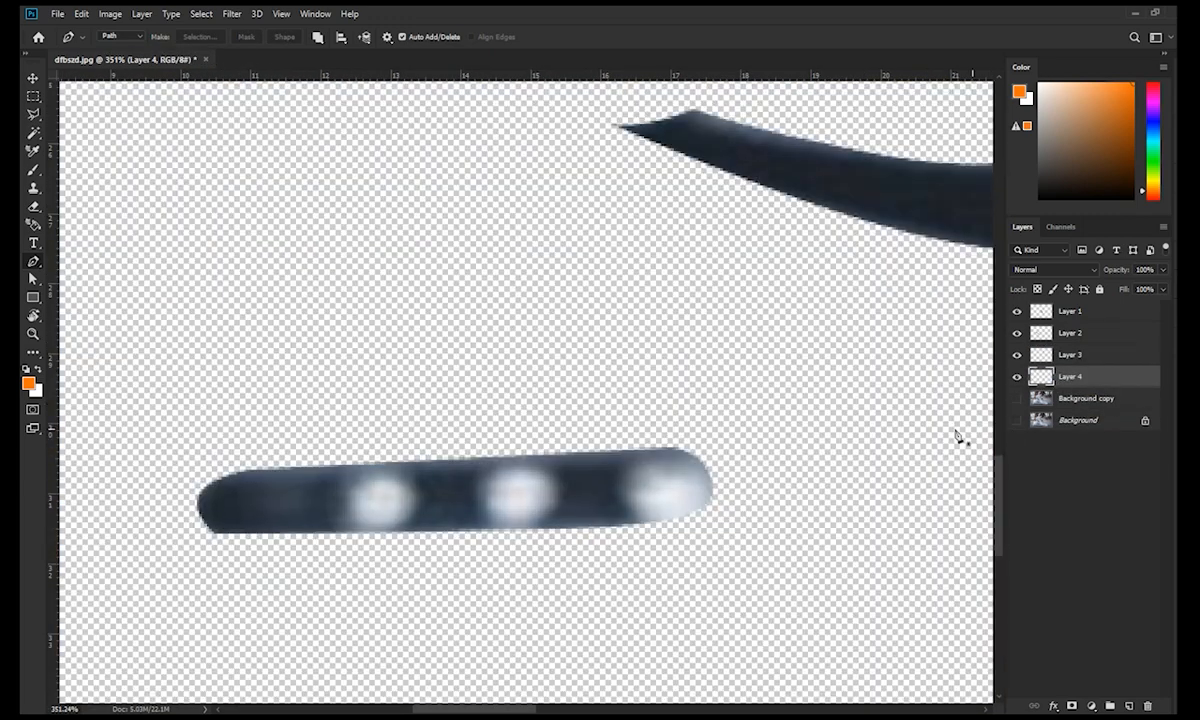
key("ctrl+minus")
key("ctrl+minus")
key("ctrl+minus")
key("ctrl+minus")
key("v")
left_click(1017, 398)
key("ctrl+0")
left_click(1099, 399)
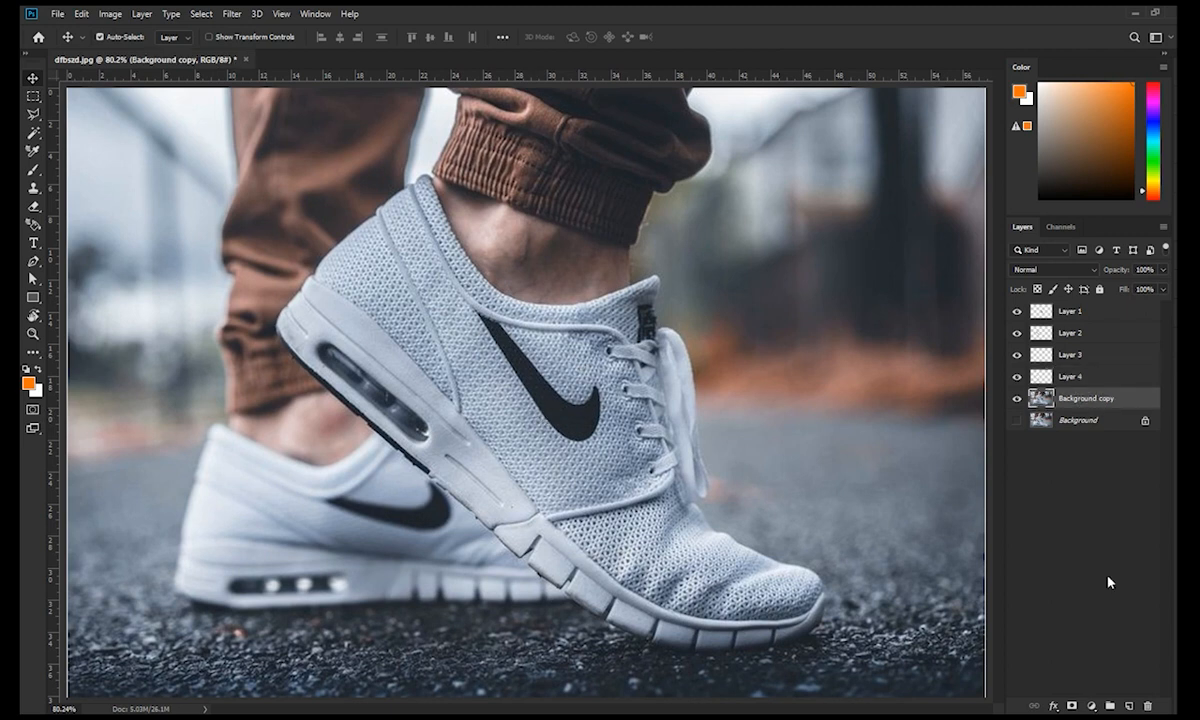
Add a Brightness/Contrast adjustment above the Background copy with brightness -143 and contrast 32
left_click(1091, 706)
left_click(1110, 497)
left_click_drag(976, 278, 906, 285)
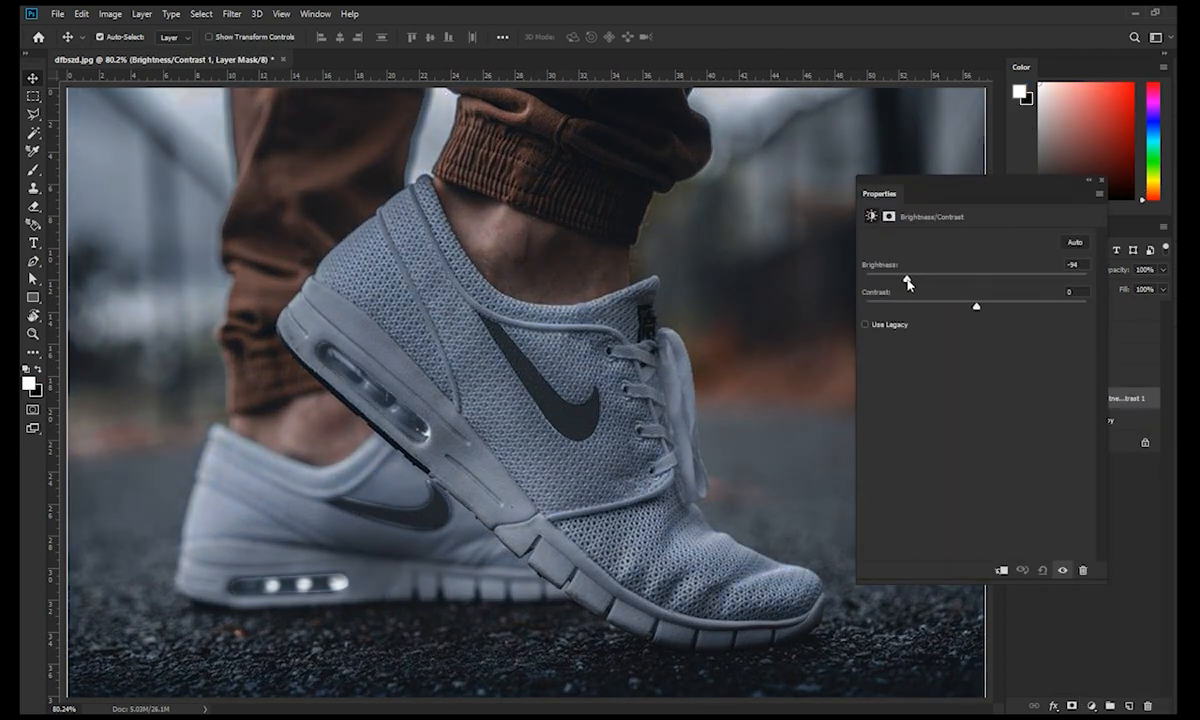
left_click_drag(906, 281, 873, 282)
left_click_drag(976, 305, 1012, 315)
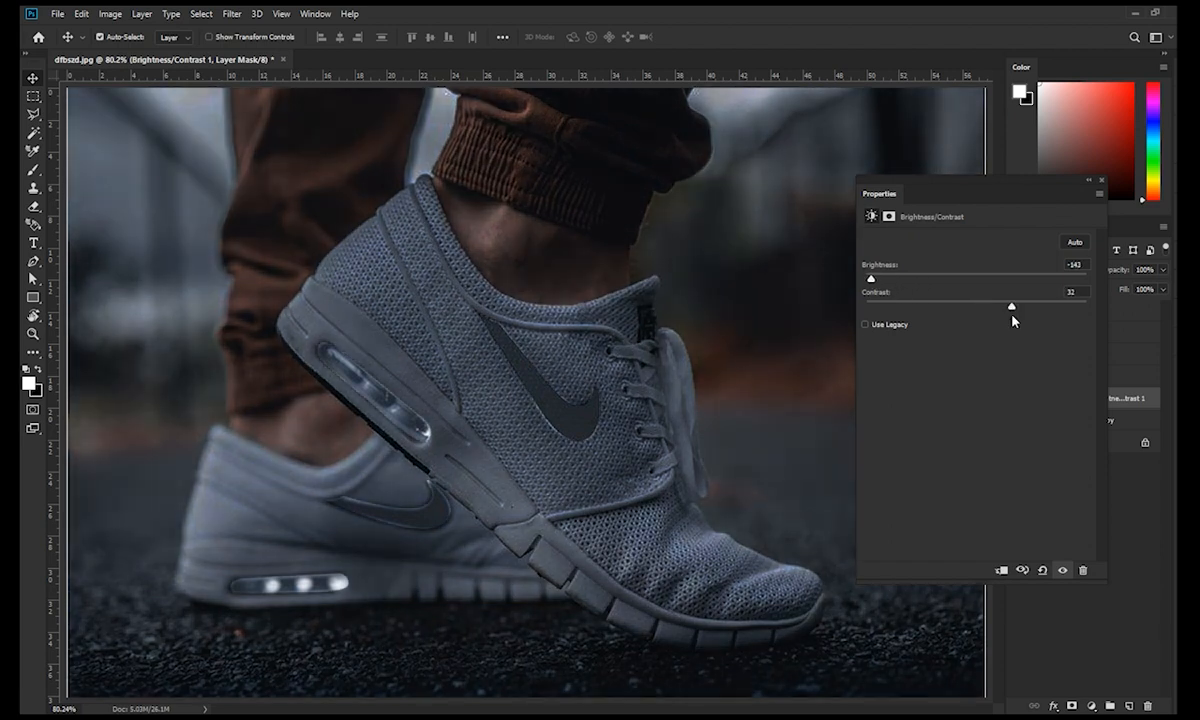
left_click(1101, 180)
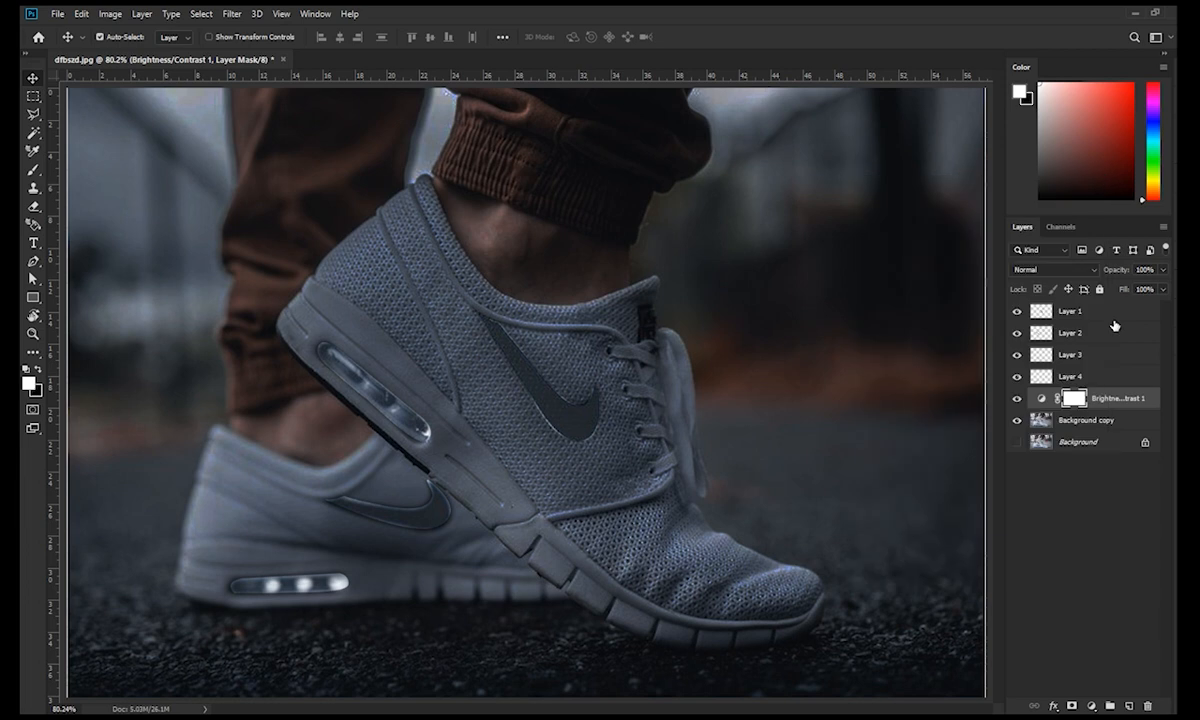
Clip the Brightness/Contrast adjustment to the Background copy and hide Layers 1 to 4
left_click(1051, 408, "alt")
scroll(1051, 400, "down", 4)
scroll(1051, 398, "up", 1)
left_click_drag(1017, 376, 1051, 309)
scroll(1020, 318, "down", 2)
Add a Curves adjustment clipped to the Background copy and adjust the midtones of its curve slightly
left_click(1091, 706)
left_click(1108, 534)
left_click(1001, 570)
left_click_drag(939, 419, 940, 400)
Make Layer 2 and Layer 1 visible again
left_click(1033, 333)
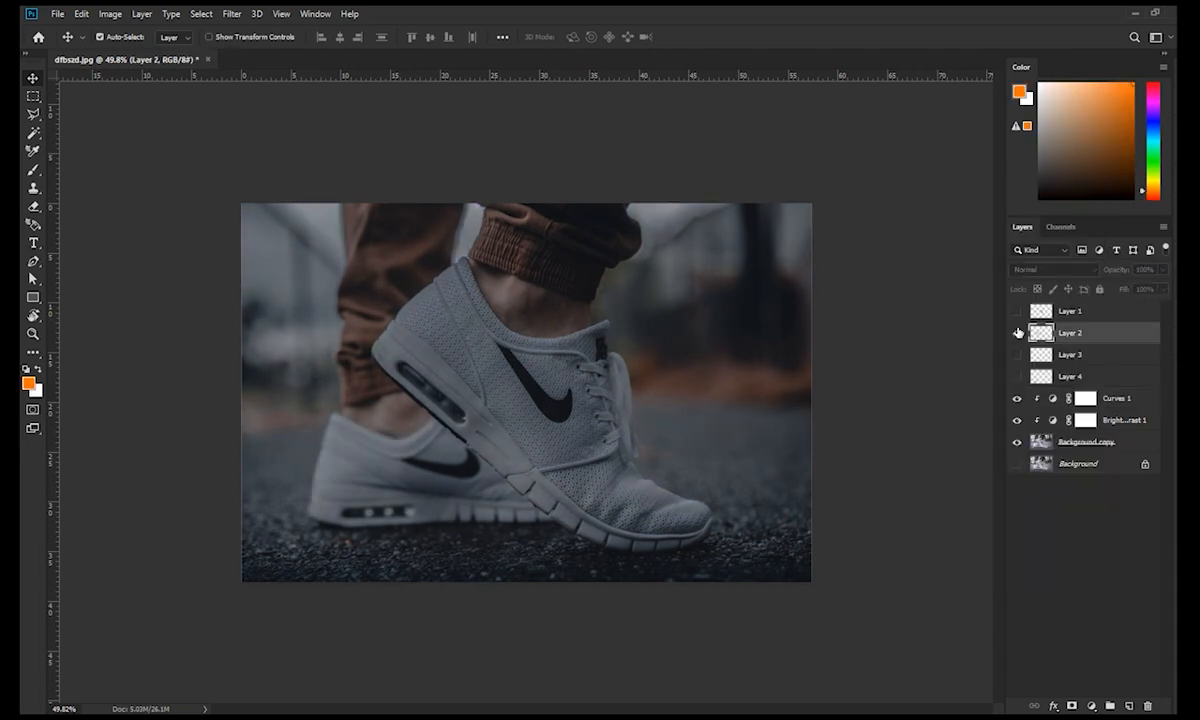
left_click(1017, 333)
left_click(1017, 311)
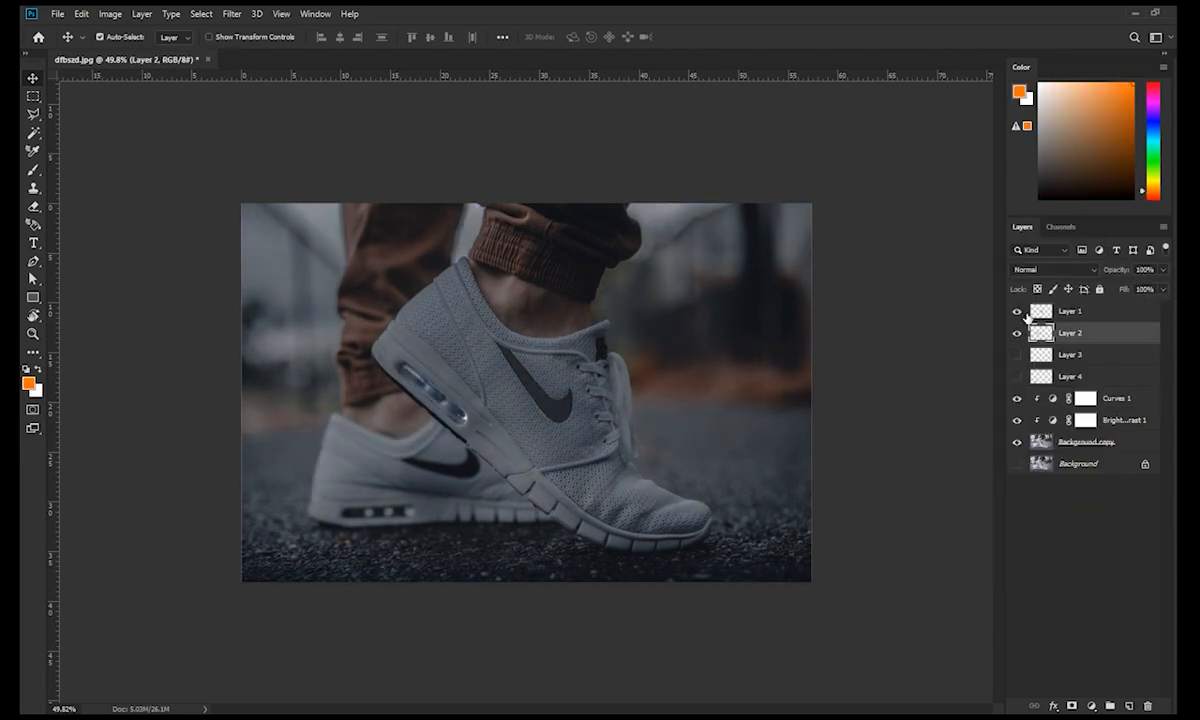
Lock the transparent pixels of Layer 1 and Layer 2 and fill both with the orange foreground colour
left_click(1061, 317)
scroll(594, 349, "up", 6)
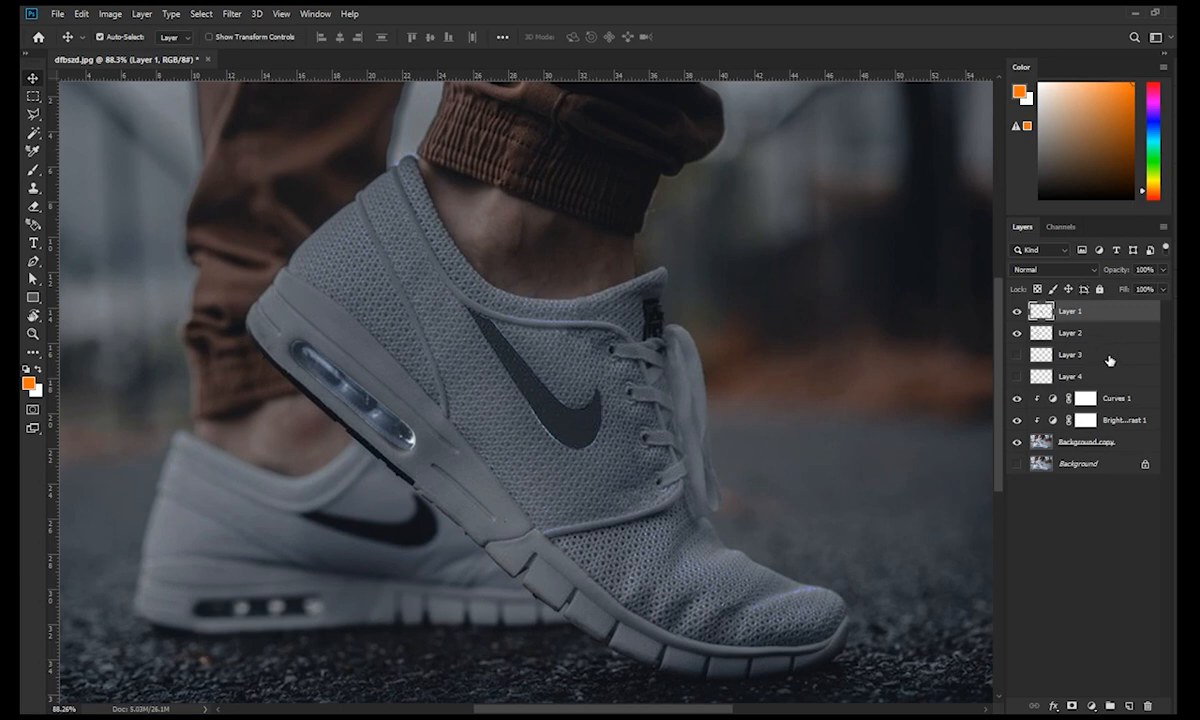
left_click(1037, 290)
key("alt+BackSpace")
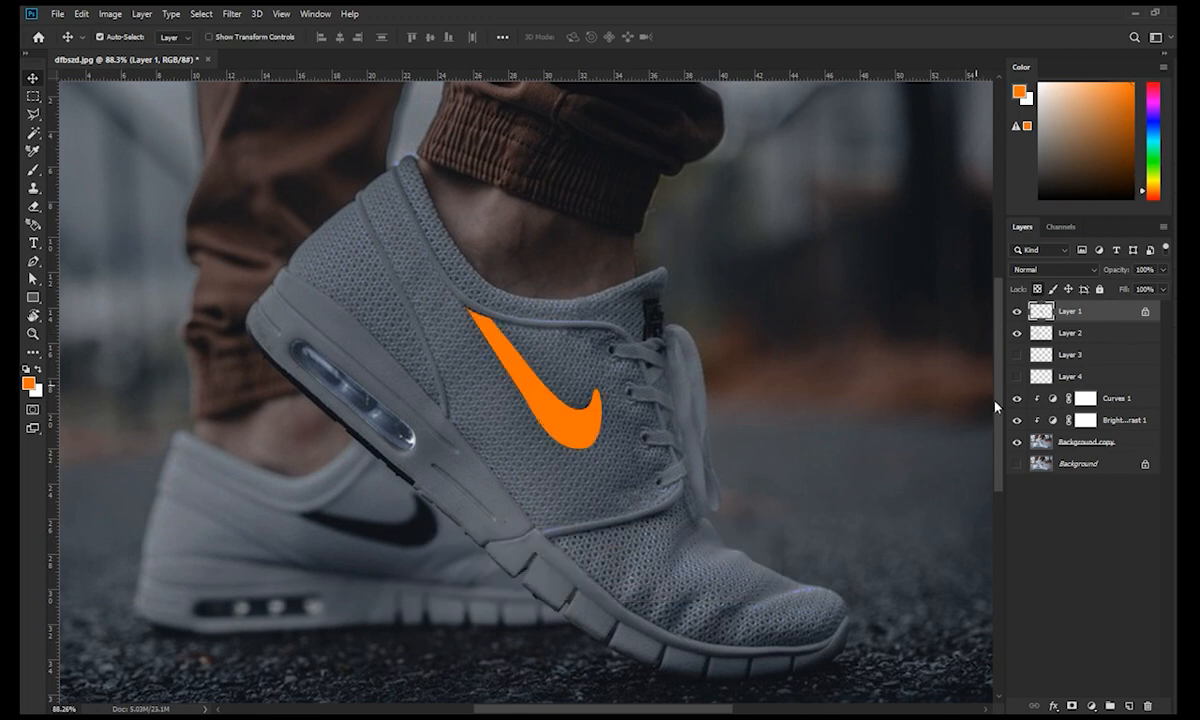
left_click(1077, 335)
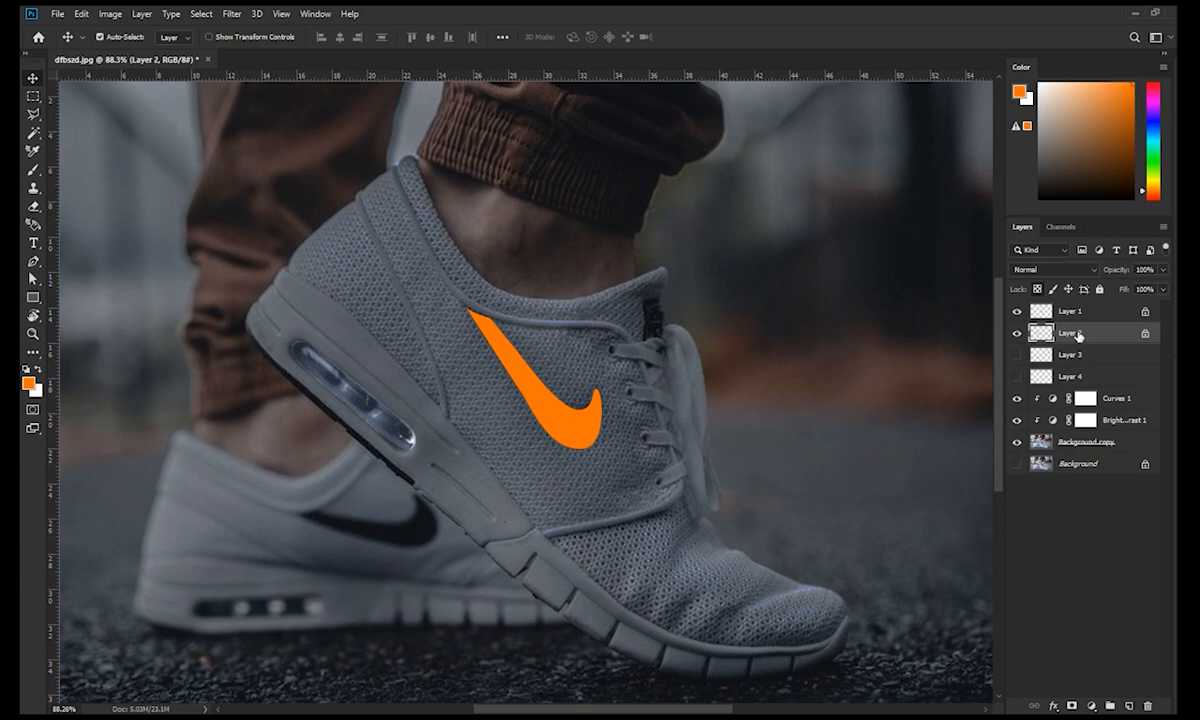
key("alt+BackSpace")
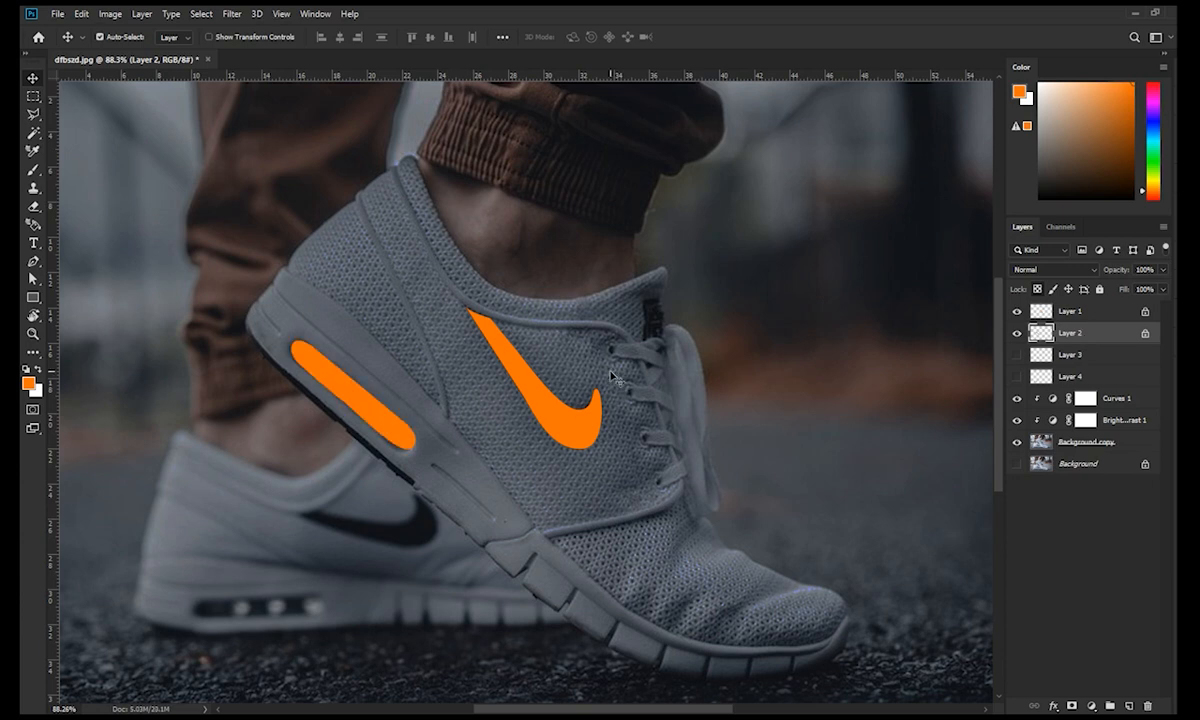
Give Layer 1 an Inner Glow style with the light orange colour ffa153
scroll(557, 415, "down", 5)
scroll(576, 392, "up", 6)
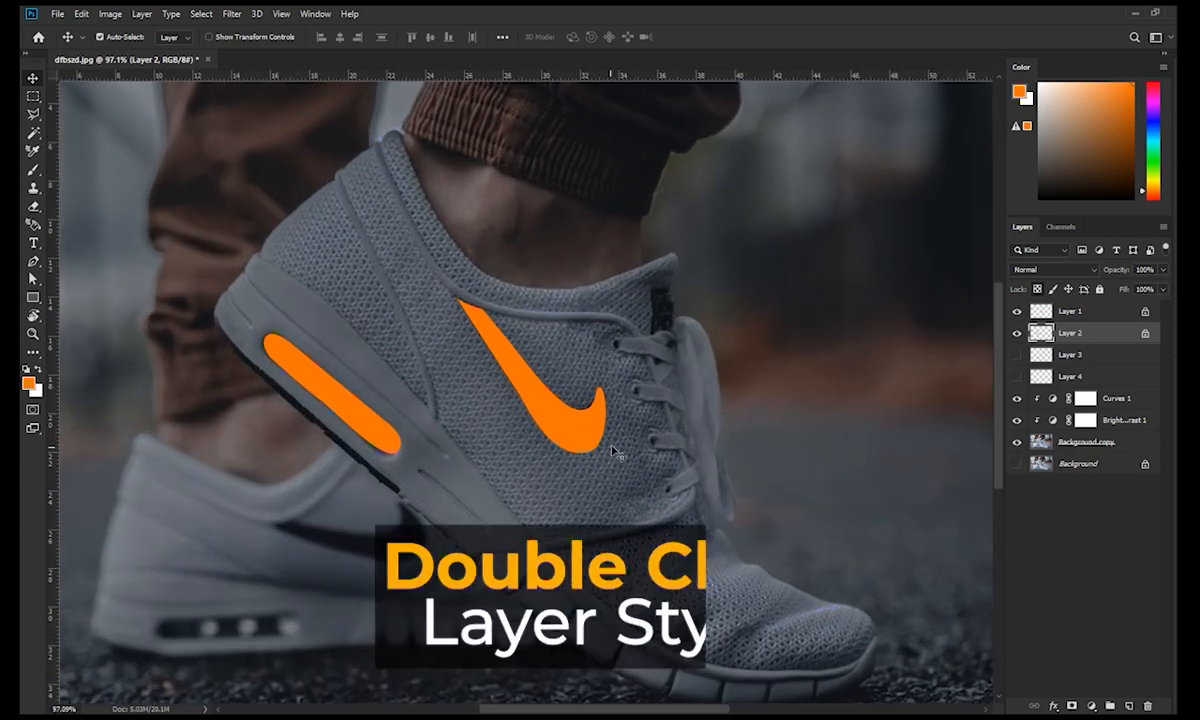
left_click(1117, 318)
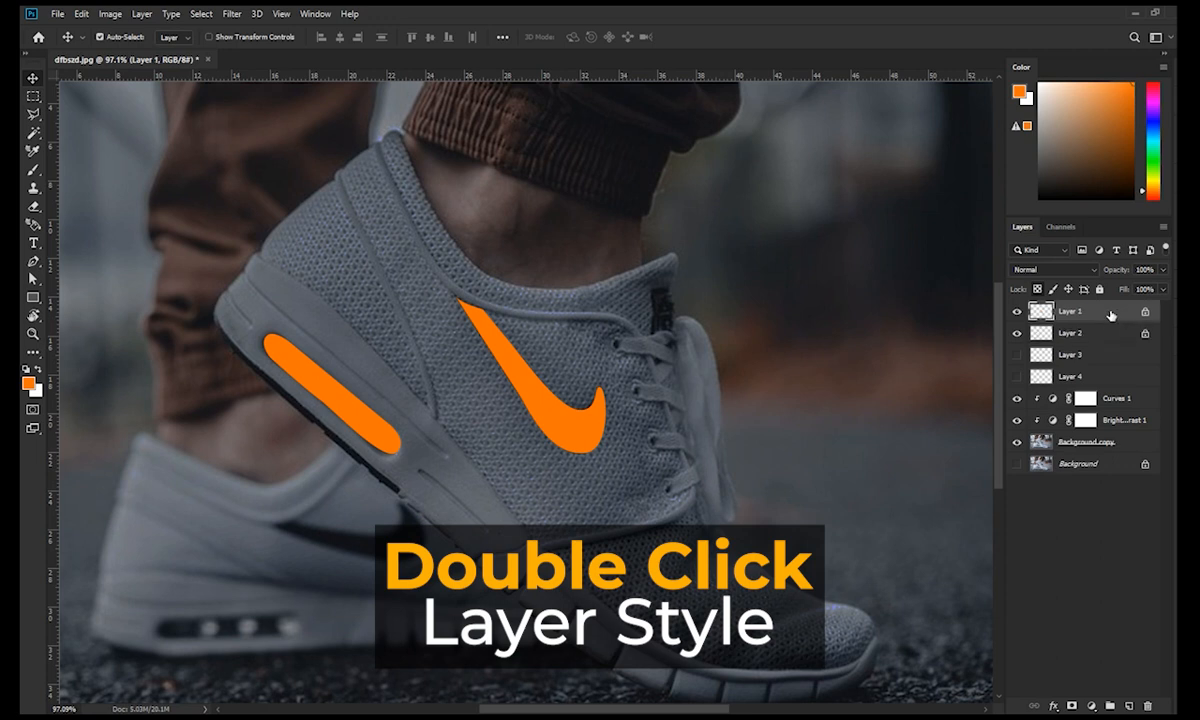
double_click(1110, 316)
left_click_drag(788, 68, 744, 25)
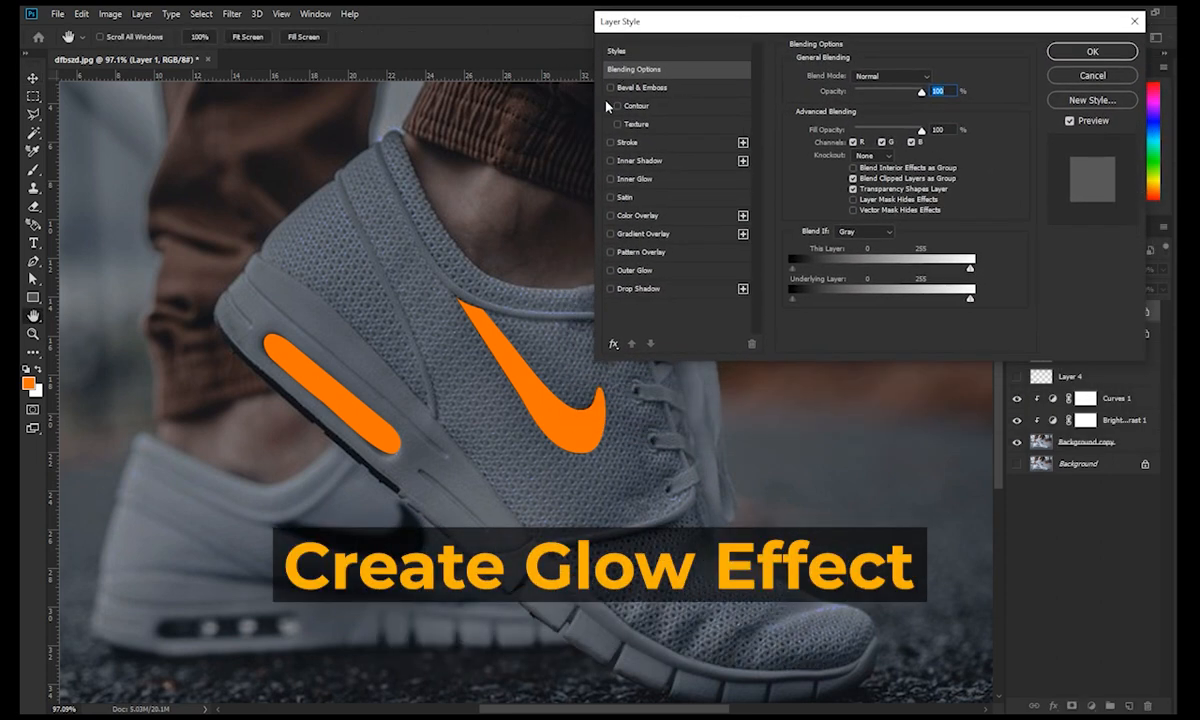
left_click(611, 180)
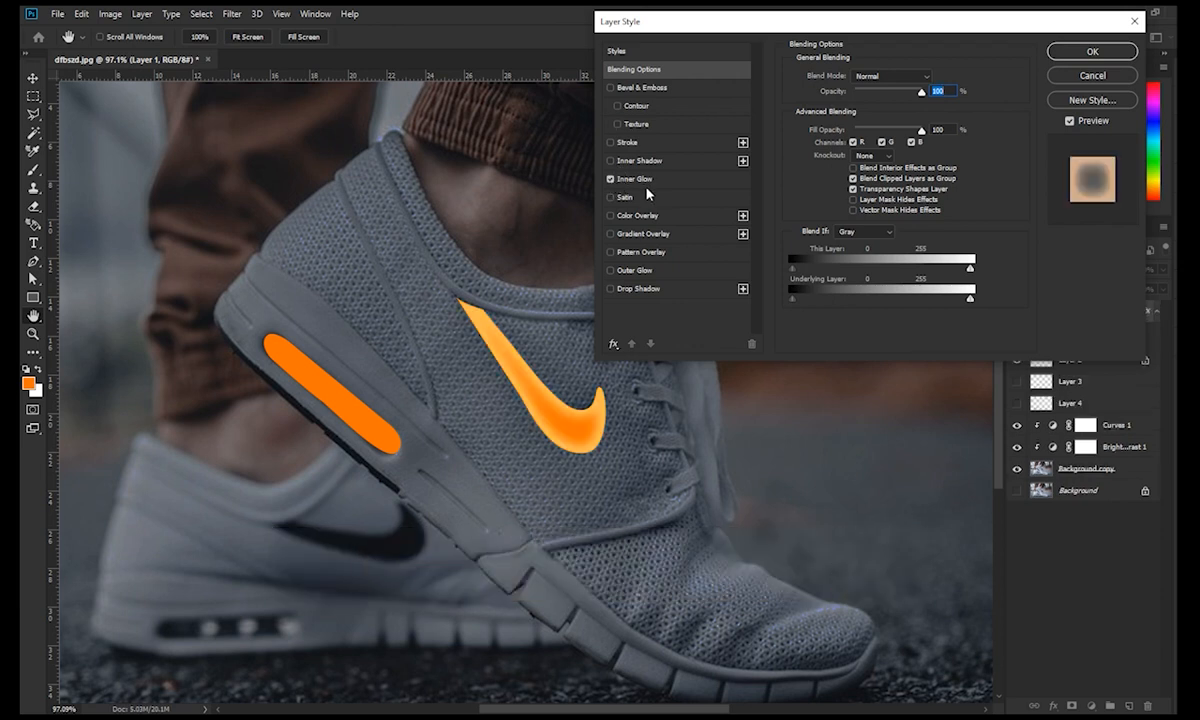
left_click(649, 181)
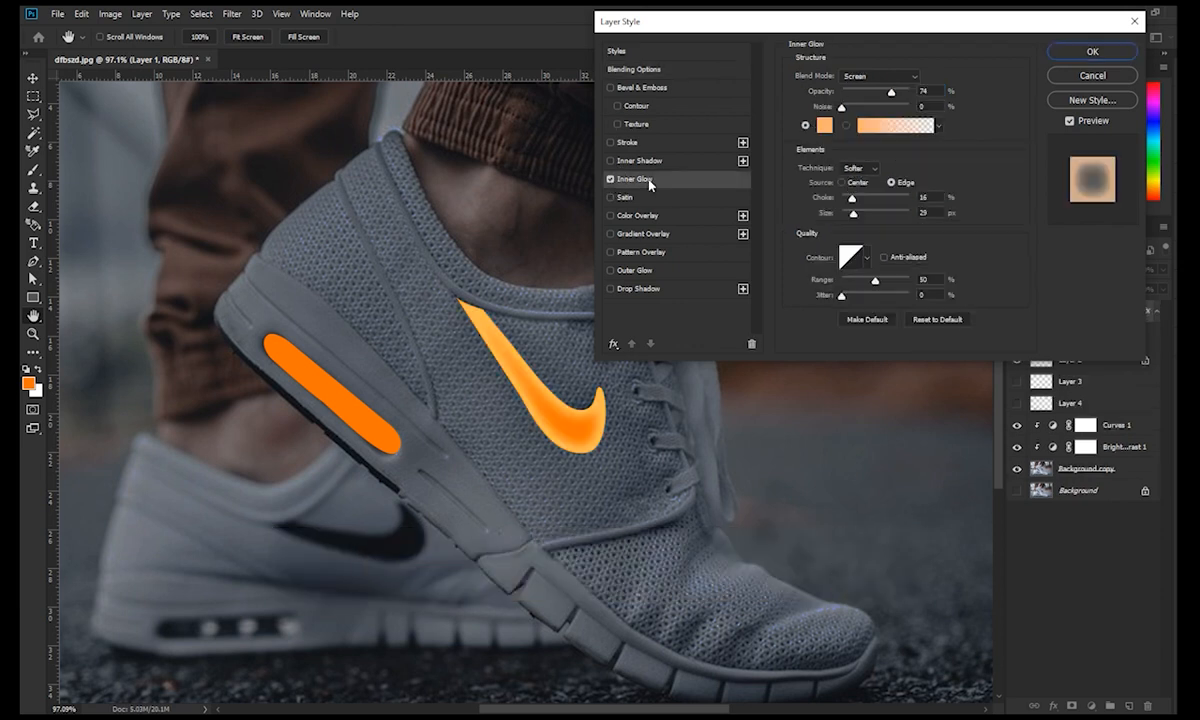
left_click(826, 127)
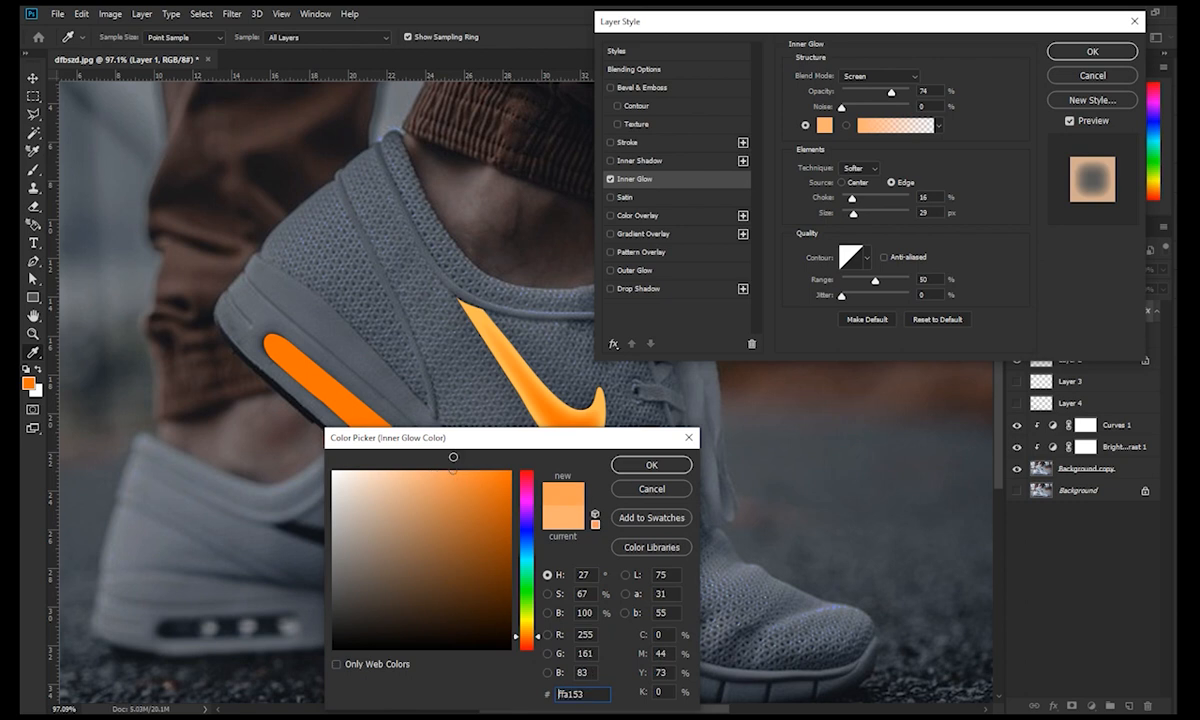
left_click(635, 465)
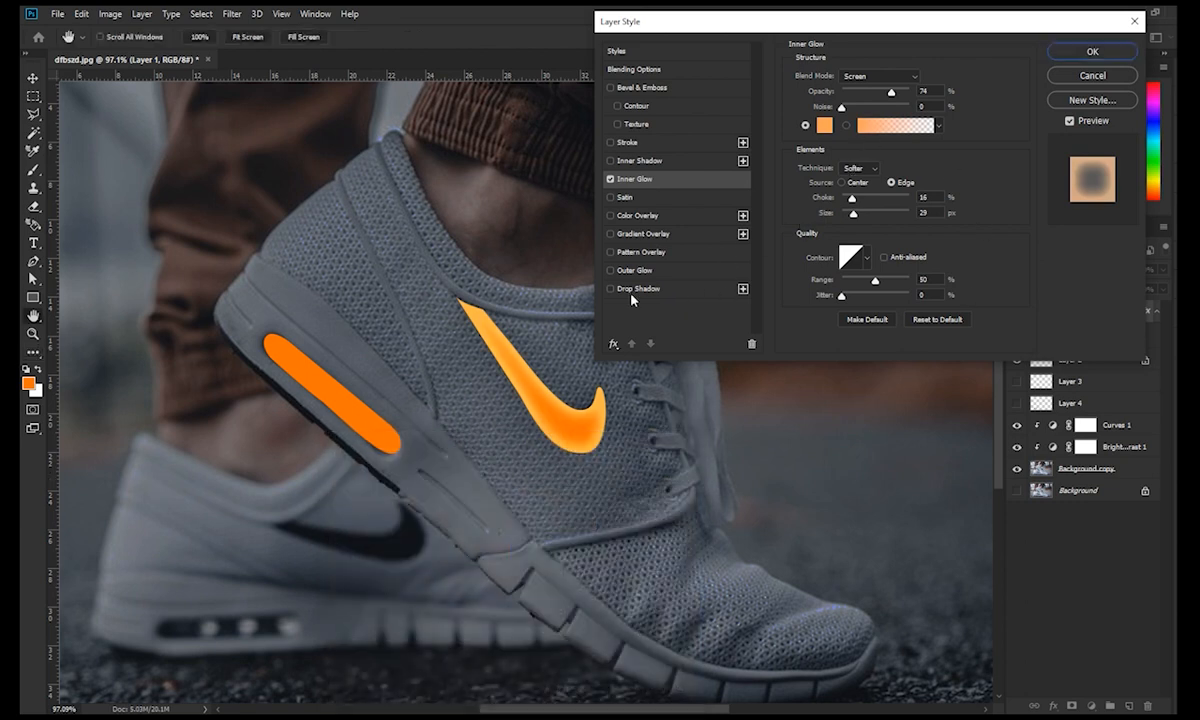
Add an Outer Glow to Layer 1 with its size set to 40 px and apply the layer style
left_click(611, 271)
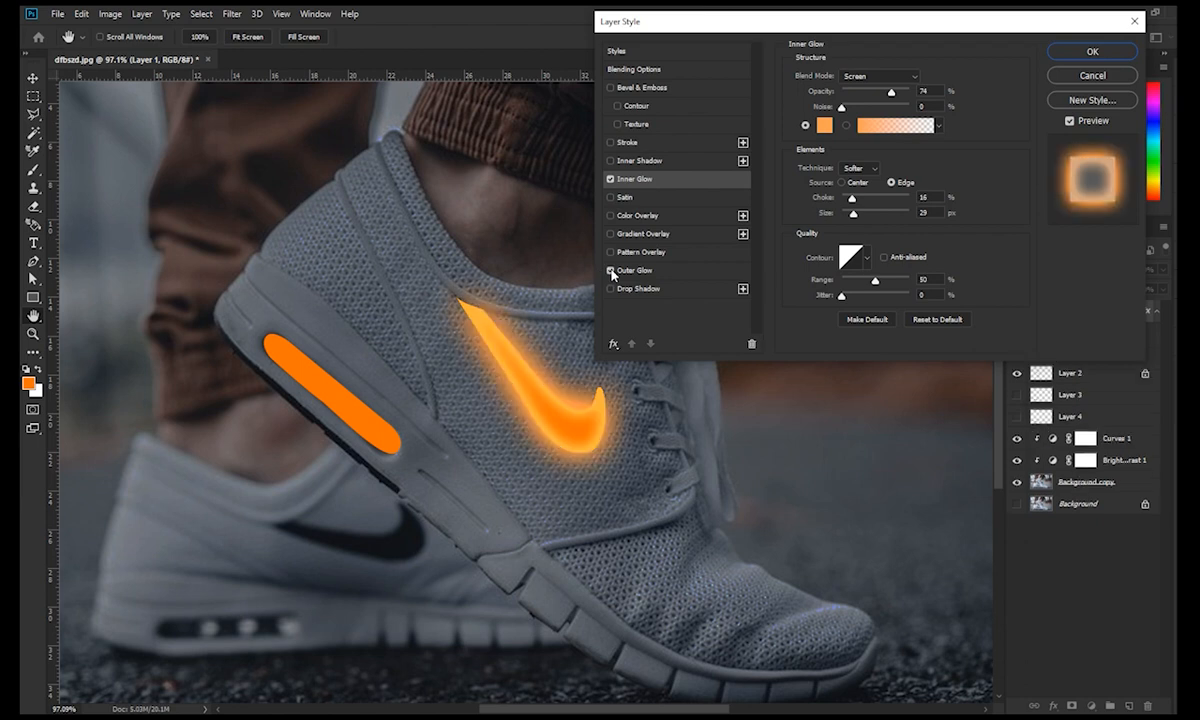
left_click(639, 271)
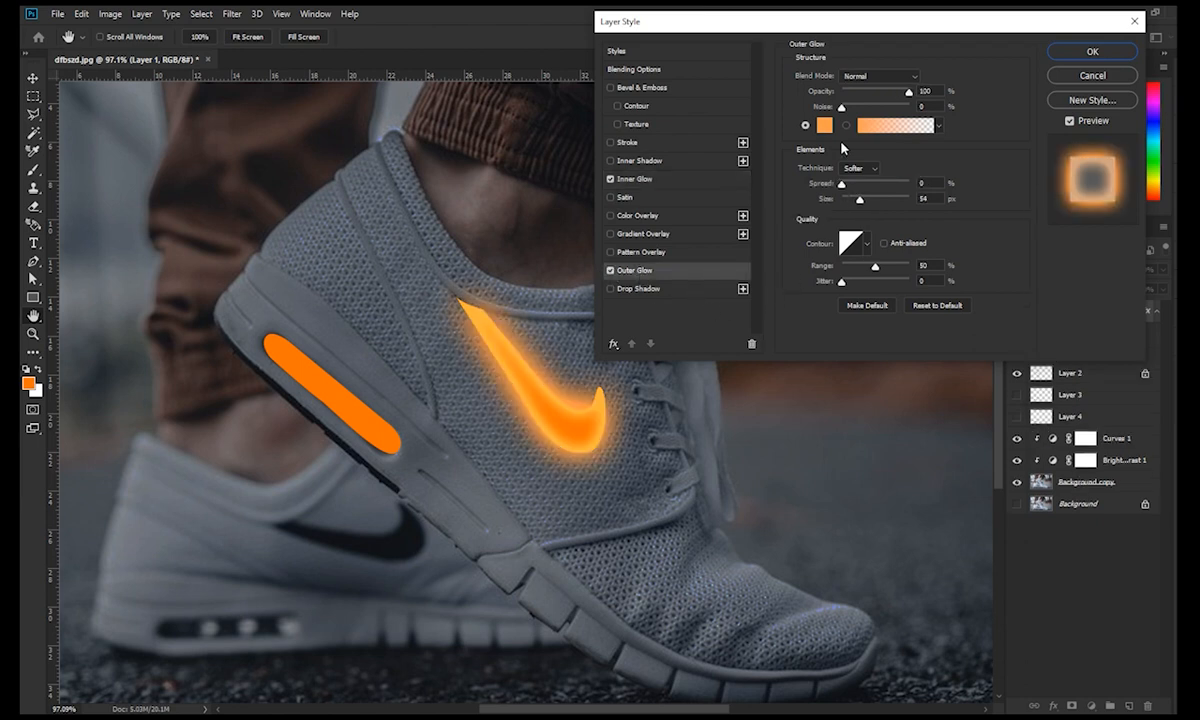
left_click_drag(862, 203, 857, 203)
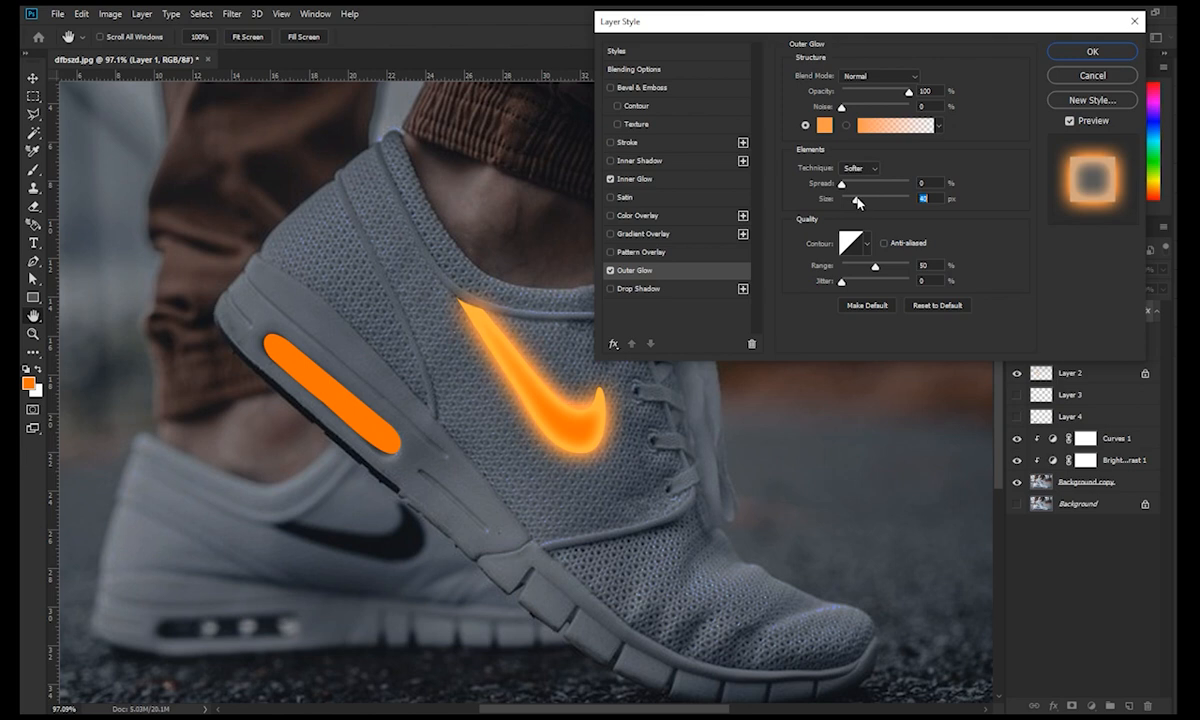
left_click(1078, 52)
Copy the Inner Glow and Outer Glow effects from Layer 1 to Layer 2
left_click(1070, 372)
left_click_drag(1065, 330, 1073, 378)
scroll(374, 362, "down", 6)
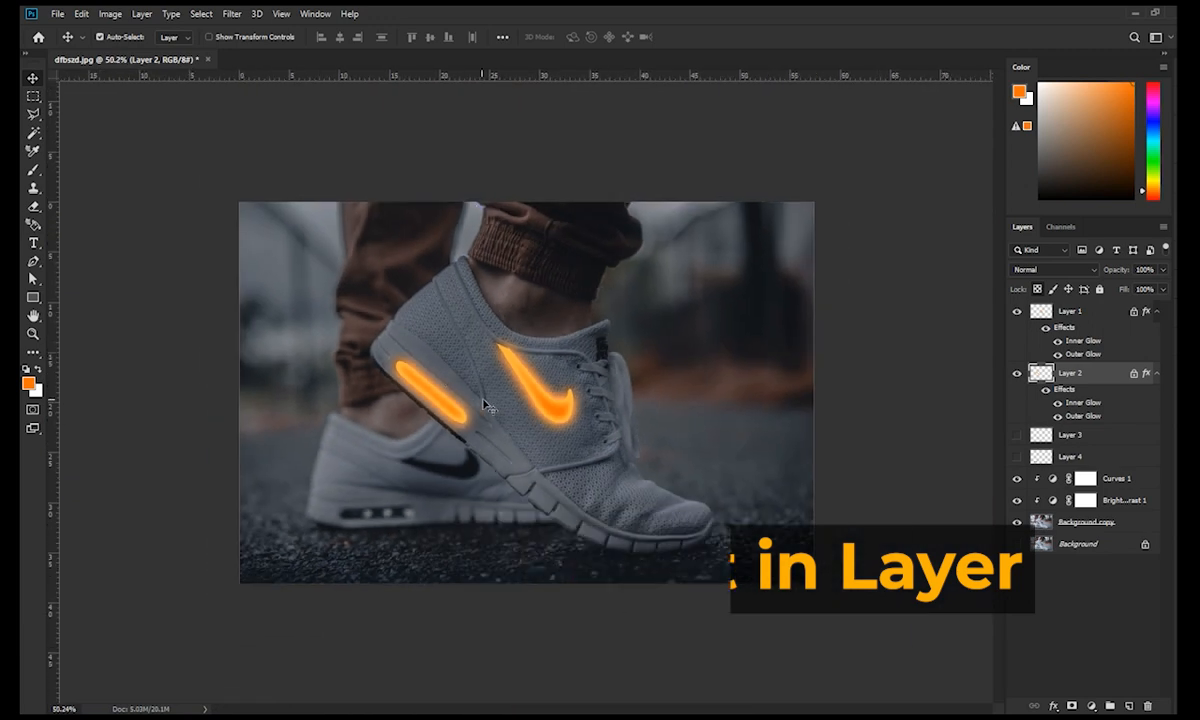
Show Layer 3 and Layer 4, the rear shoe's swoosh and air window
scroll(482, 405, "up", 4)
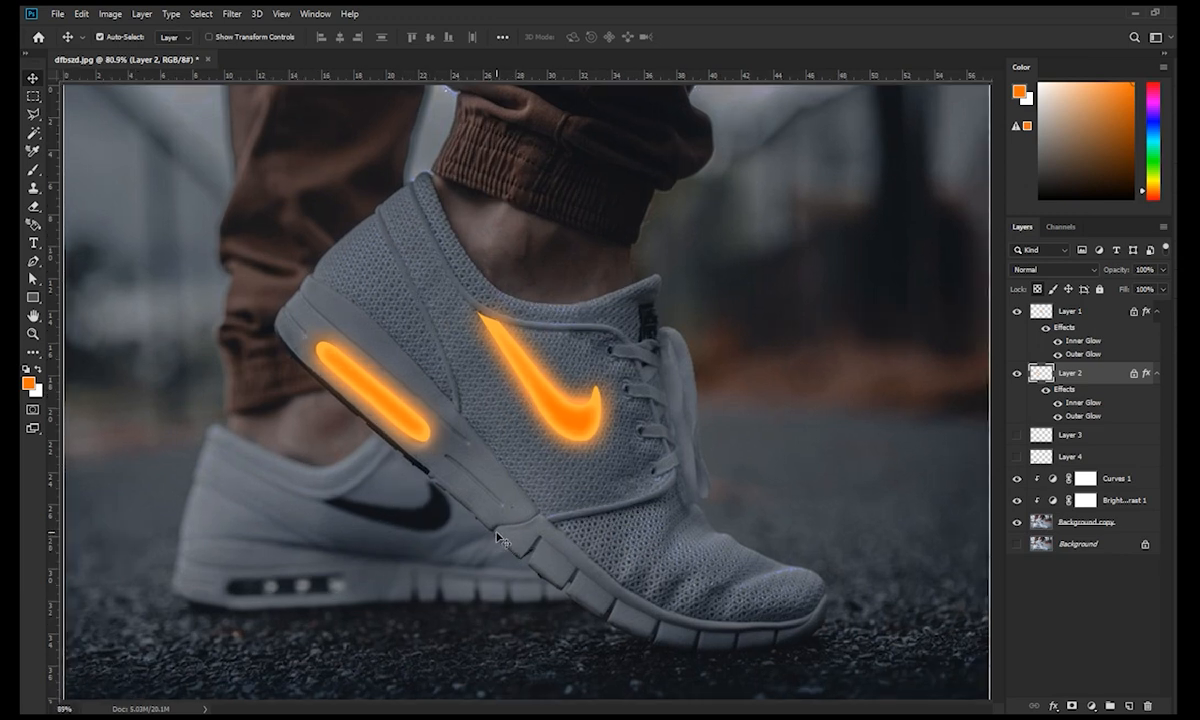
scroll(525, 500, "up", 5)
left_click_drag(344, 480, 618, 443)
left_click(1018, 436)
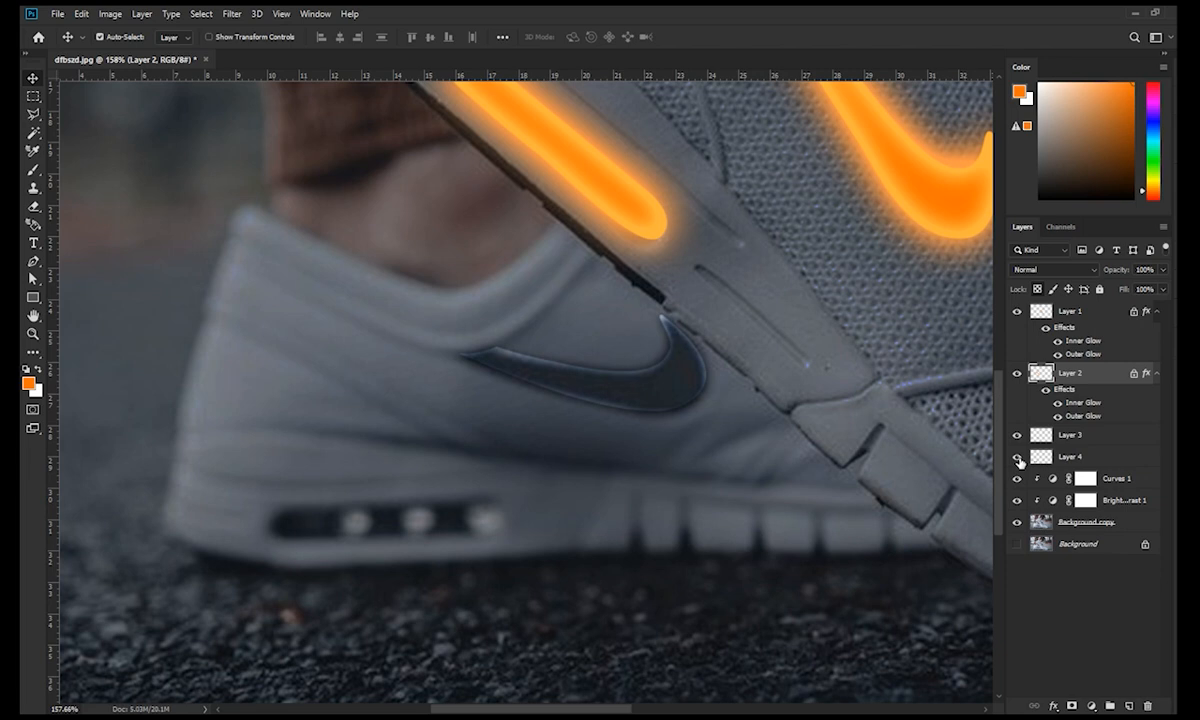
left_click(1018, 460)
Fill the rear shoe's swoosh and air window on Layers 3 and 4 with orange, keeping their transparent pixels locked
scroll(664, 361, "down", 3)
left_click(664, 361)
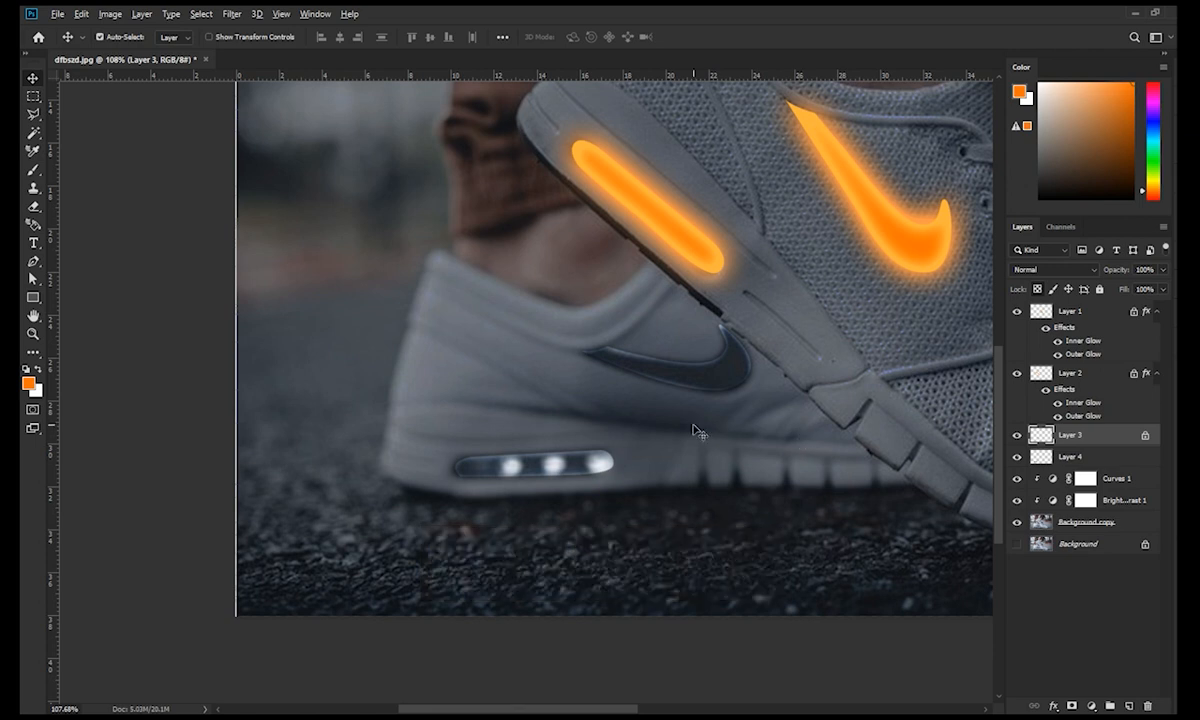
key("alt+BackSpace")
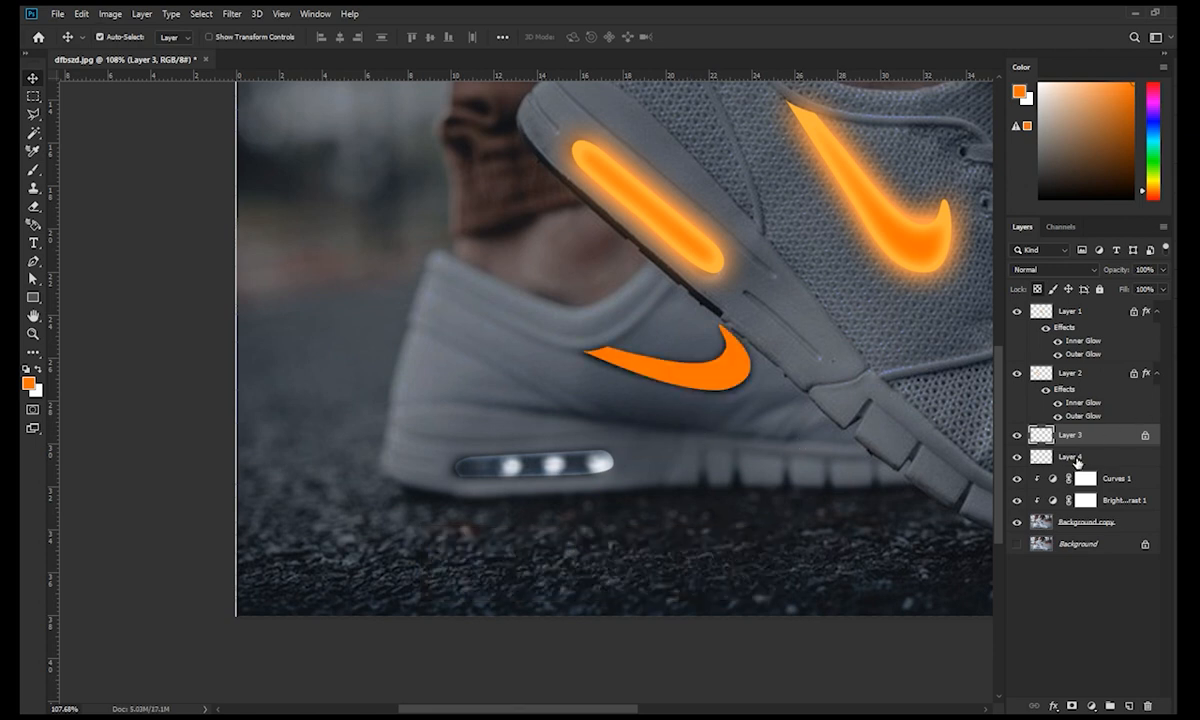
left_click(1077, 460)
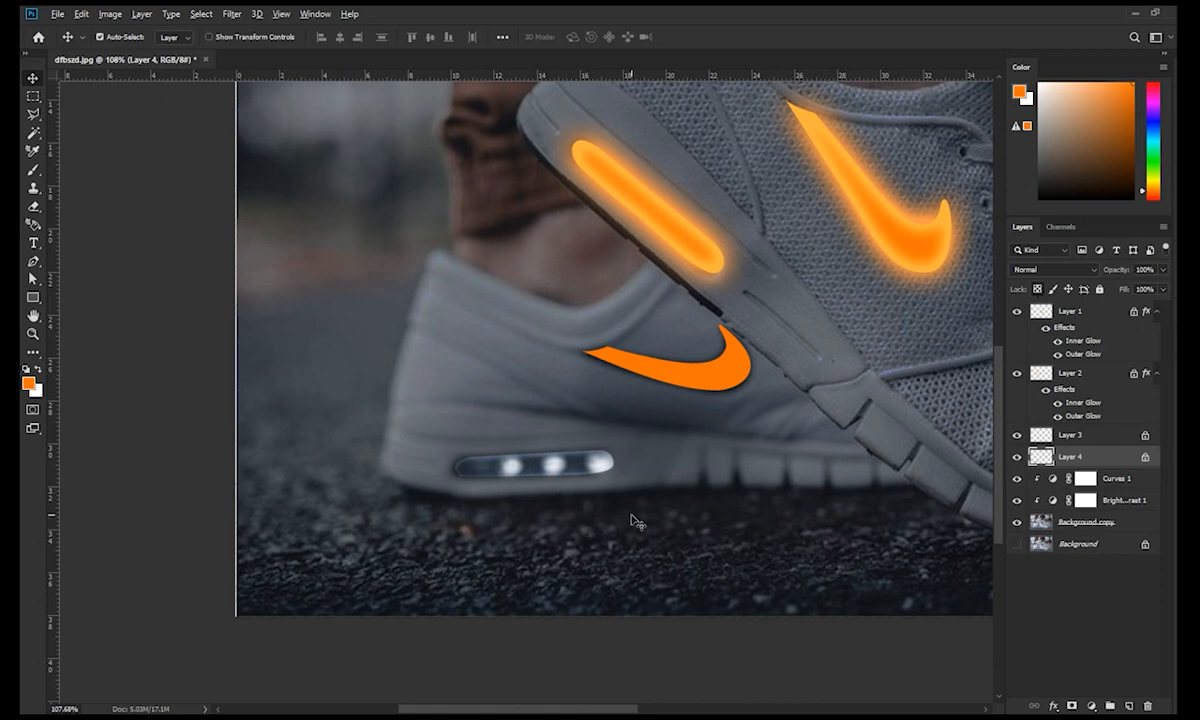
key("alt+BackSpace")
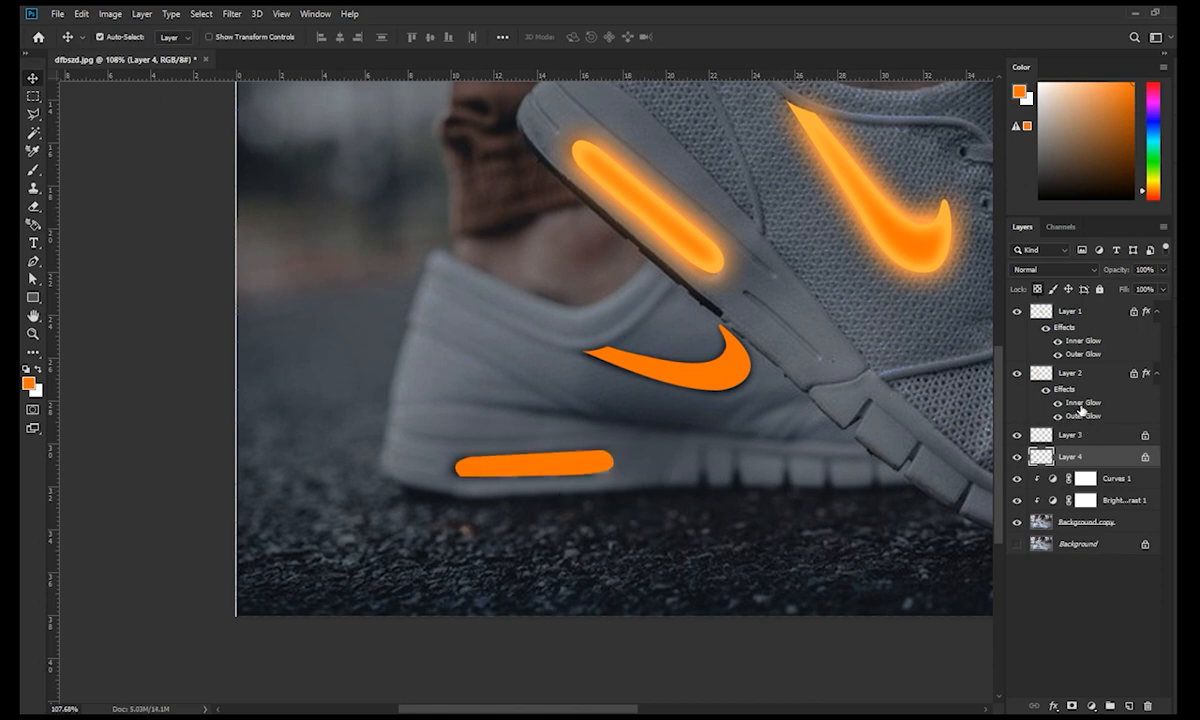
Copy the glow effects from Layer 2 to Layer 4 and Layer 3
left_click_drag(1063, 390, 1045, 456)
left_click_drag(1063, 390, 1045, 435)
key("ctrl+0")
scroll(660, 392, "down", 2)
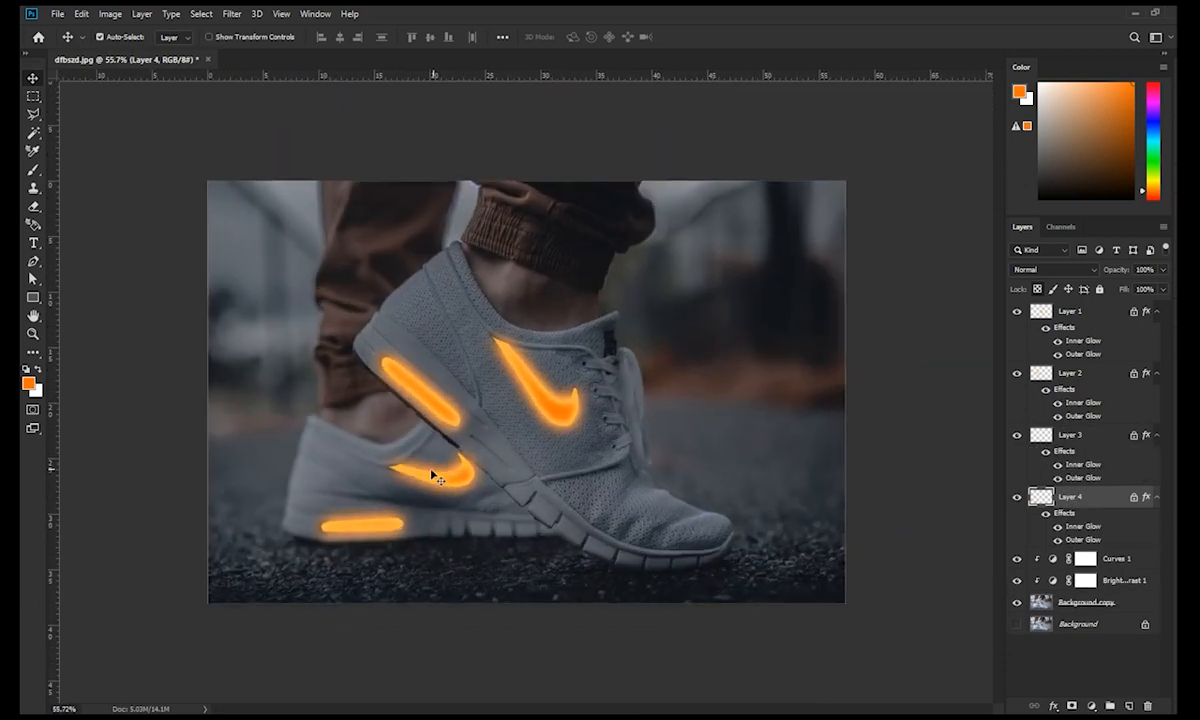
Convert Layer 3 and Layer 4, the rear shoe's glowing swoosh and air window, into one smart object
scroll(441, 472, "up", 4)
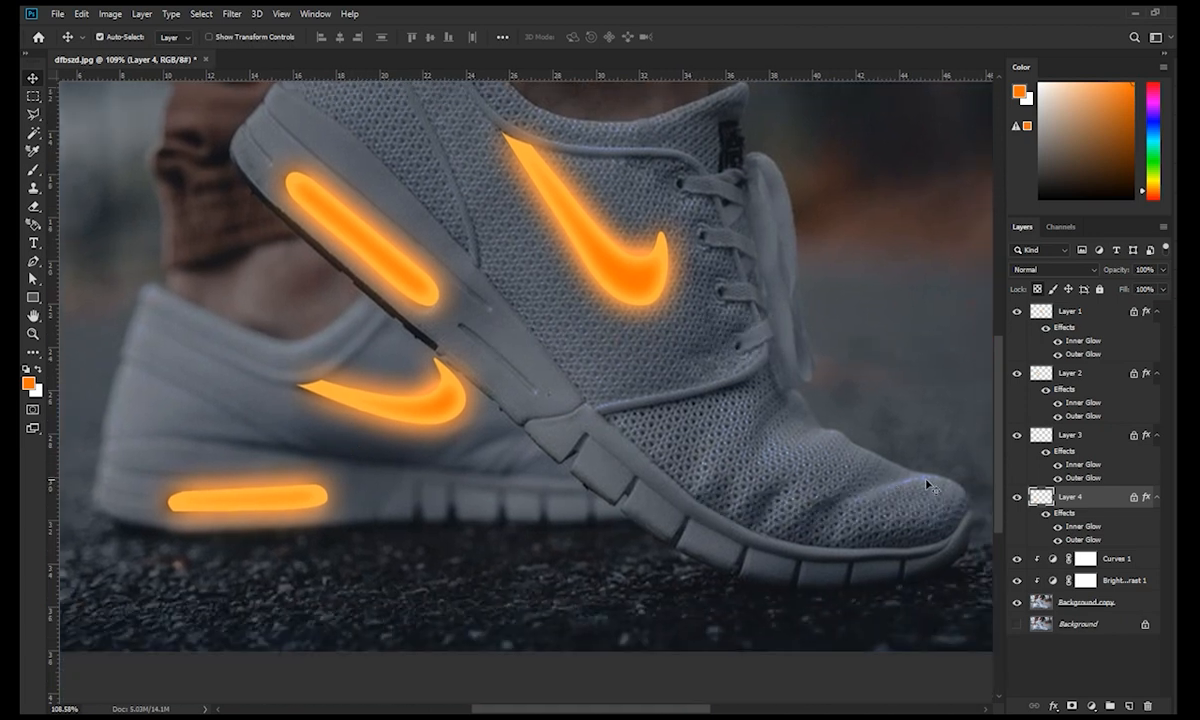
left_click(1085, 440, "shift")
right_click(1087, 445)
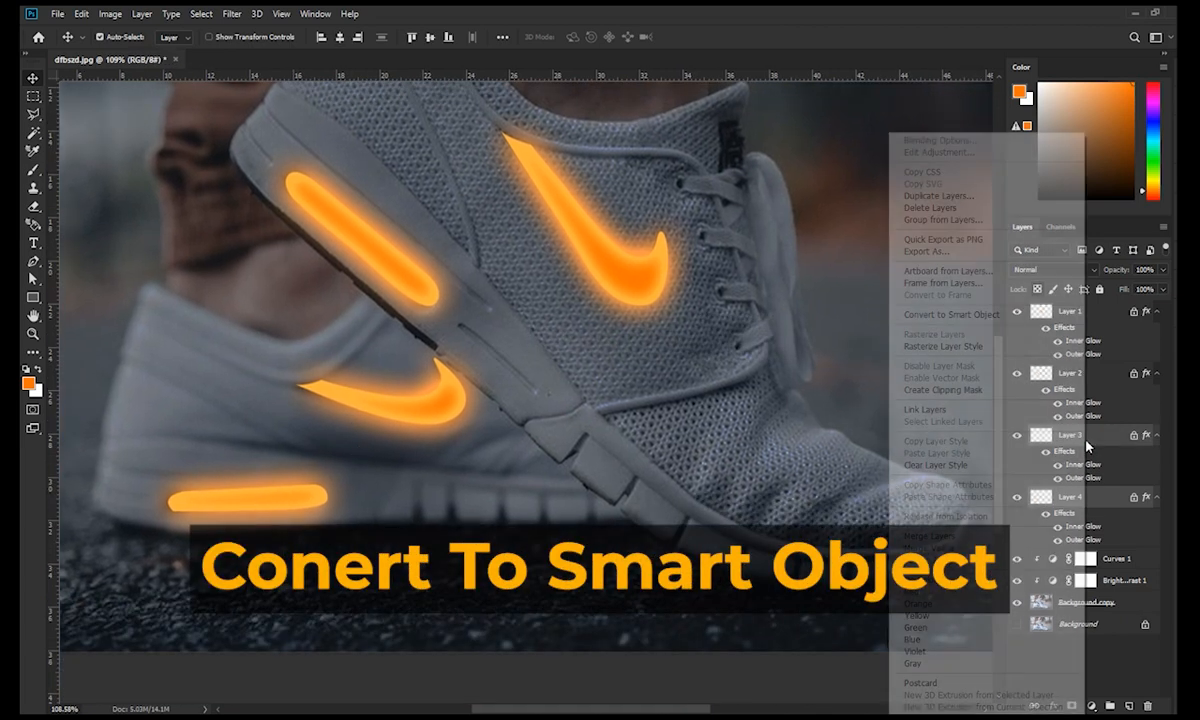
left_click(925, 313)
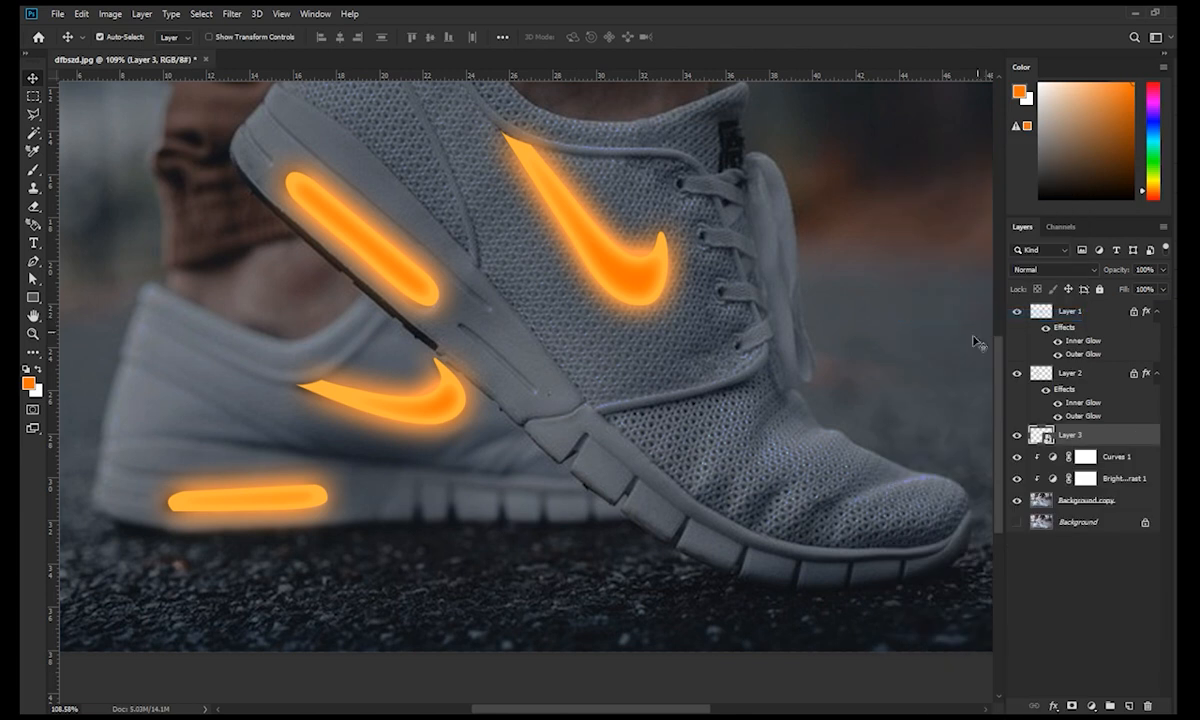
Apply a Gaussian Blur with a 4-pixel radius to the rear shoe's smart object
scroll(510, 440, "down", 4)
scroll(508, 442, "up", 6)
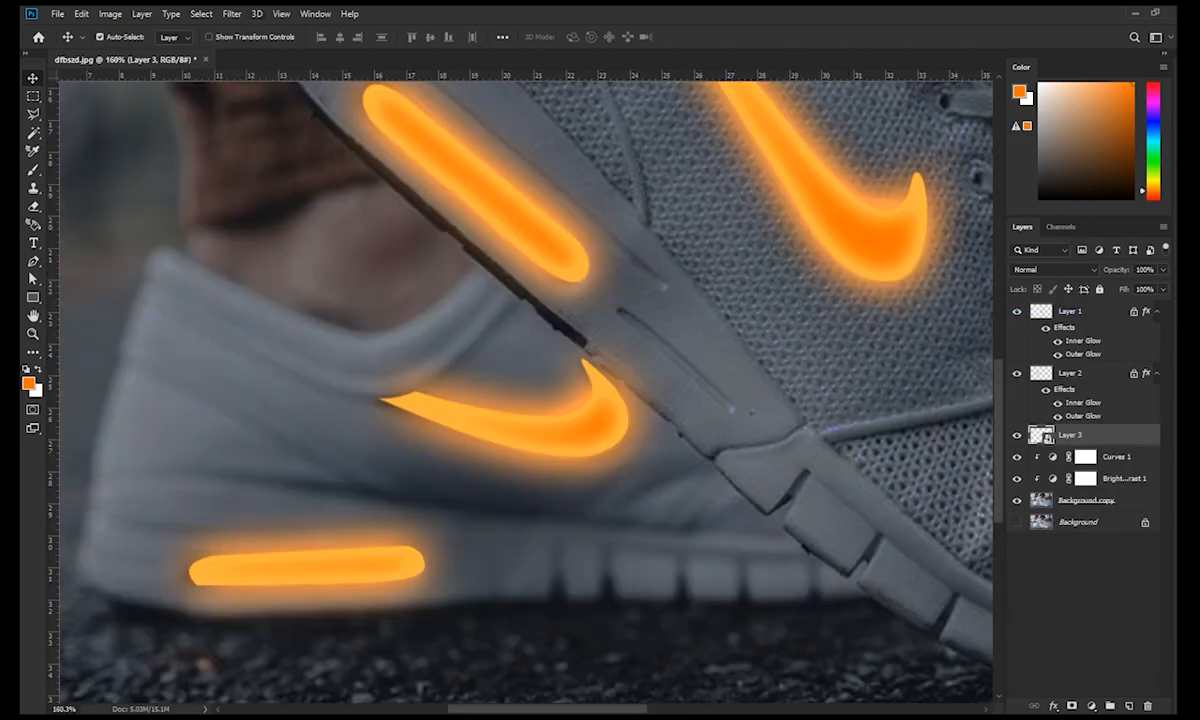
left_click(226, 17)
mouse_move(270, 177)
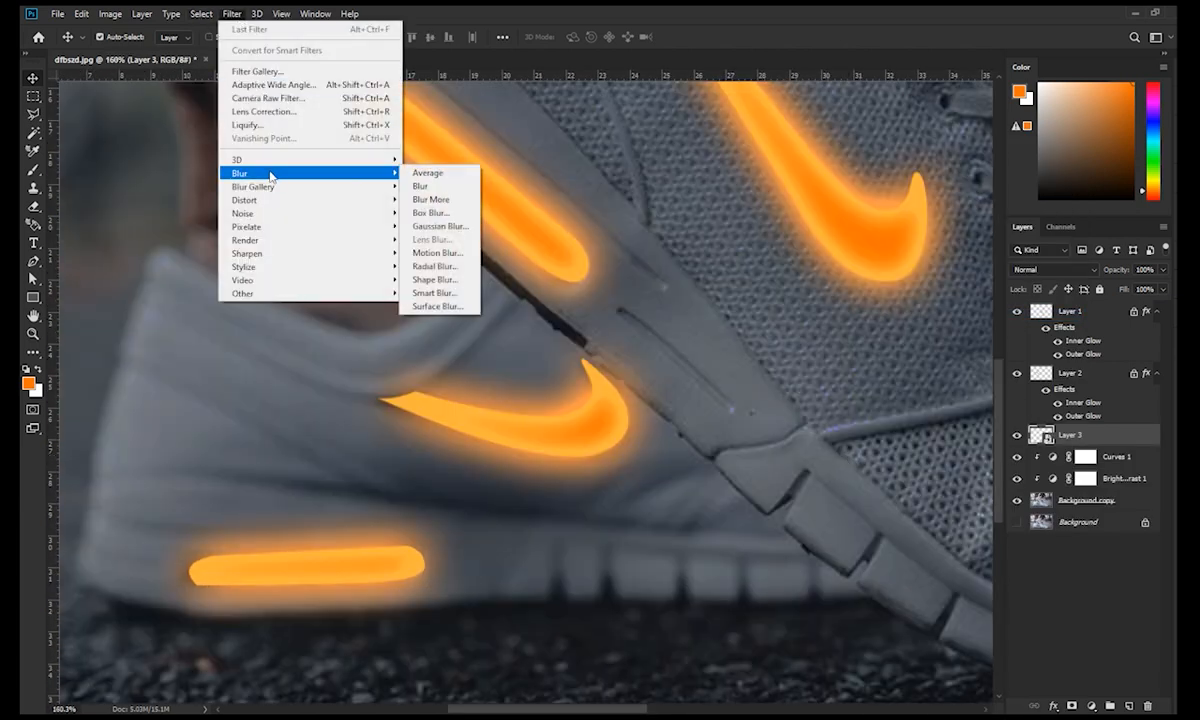
left_click(420, 226)
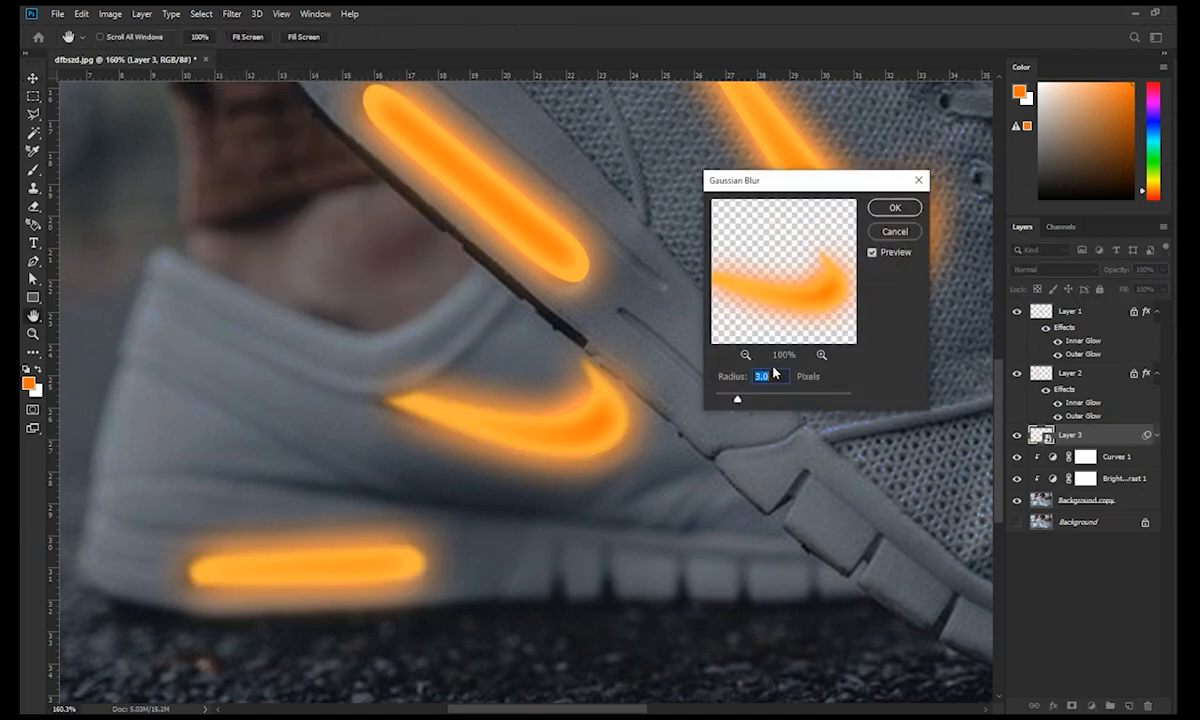
type("4")
left_click(893, 208)
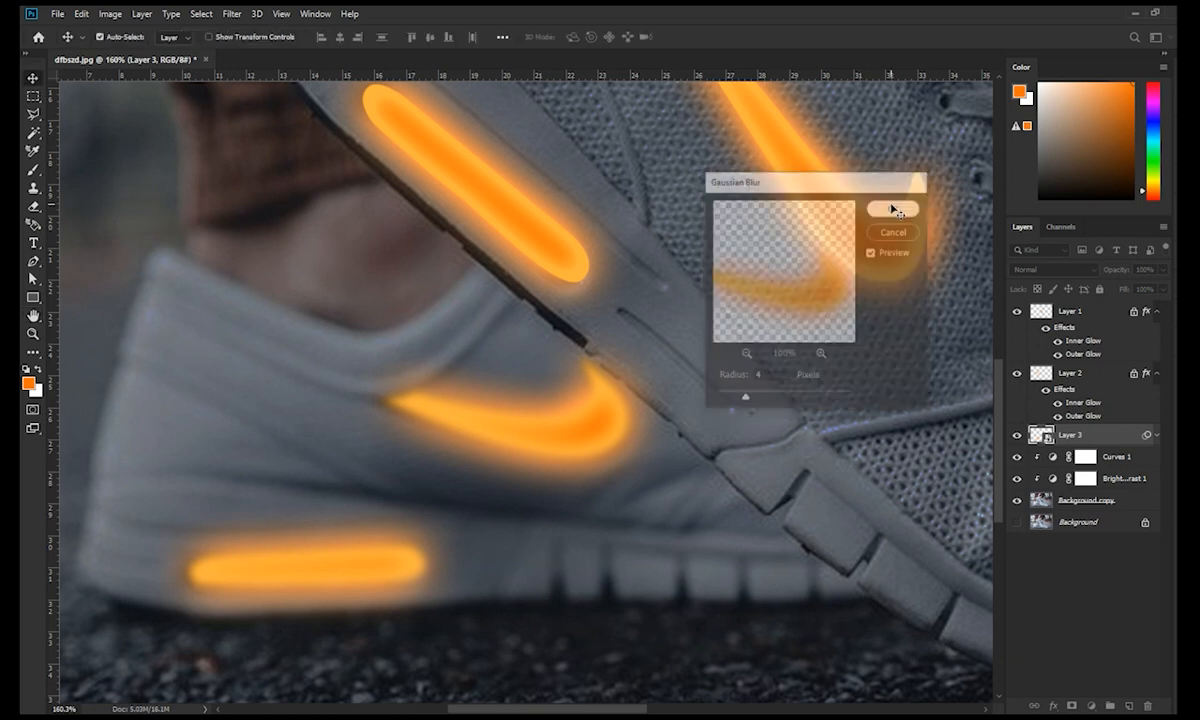
Create an empty layer directly above Curves 1 and fill it entirely with orange
scroll(512, 410, "down", 5)
scroll(514, 400, "down", 1)
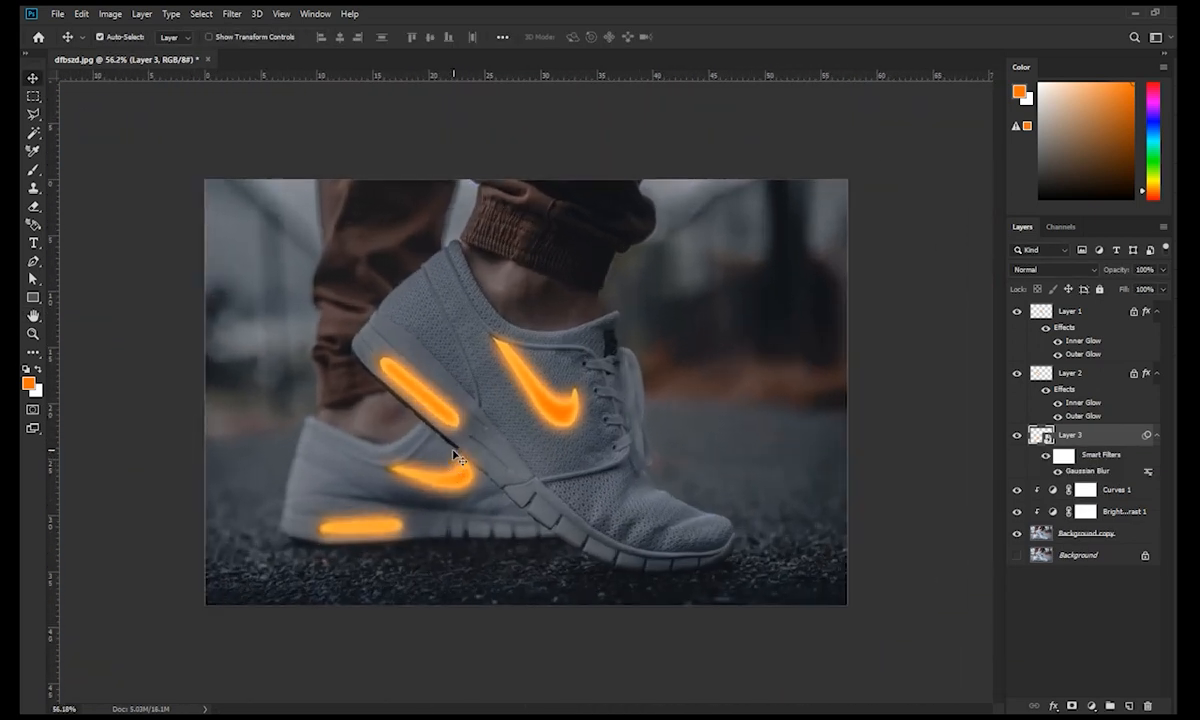
scroll(542, 424, "up", 3)
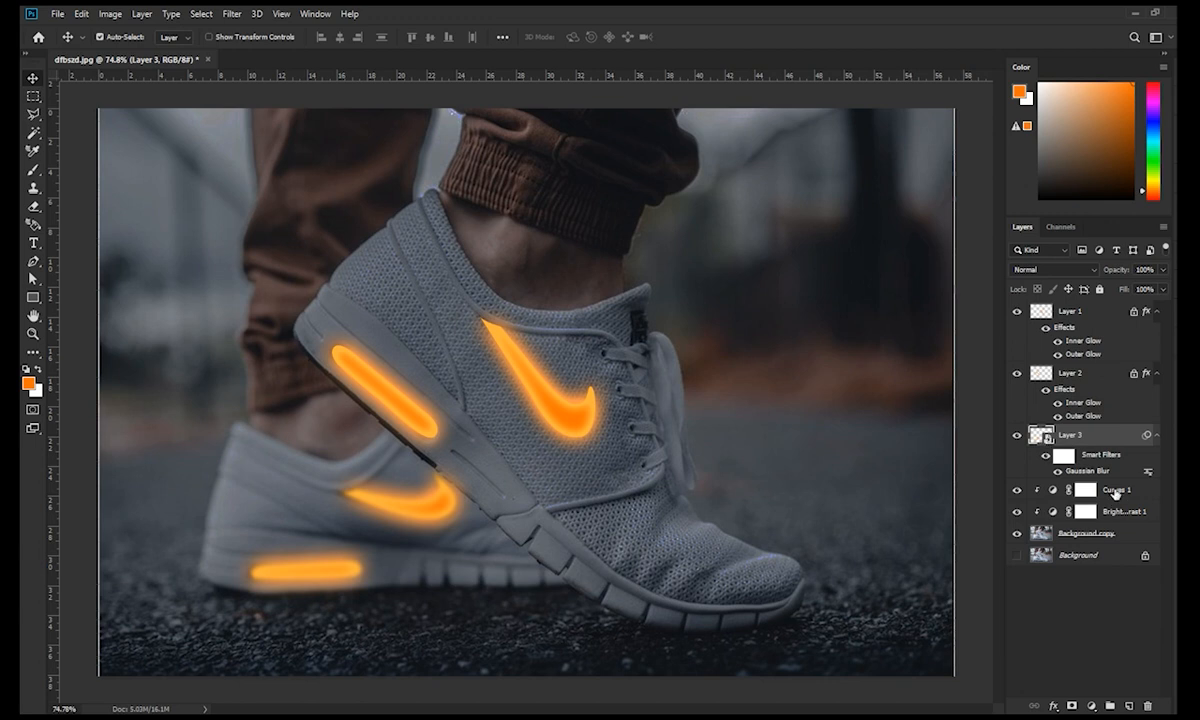
left_click(1116, 490)
left_click(1128, 706)
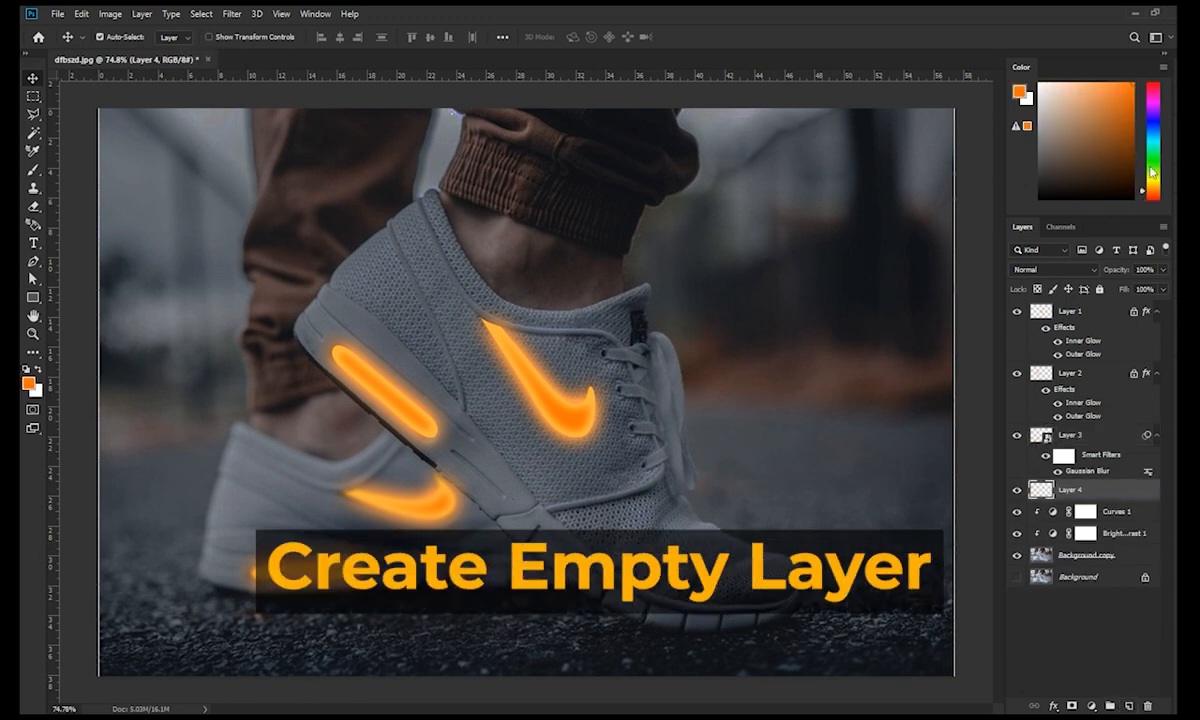
scroll(464, 379, "down", 1)
key("alt+BackSpace")
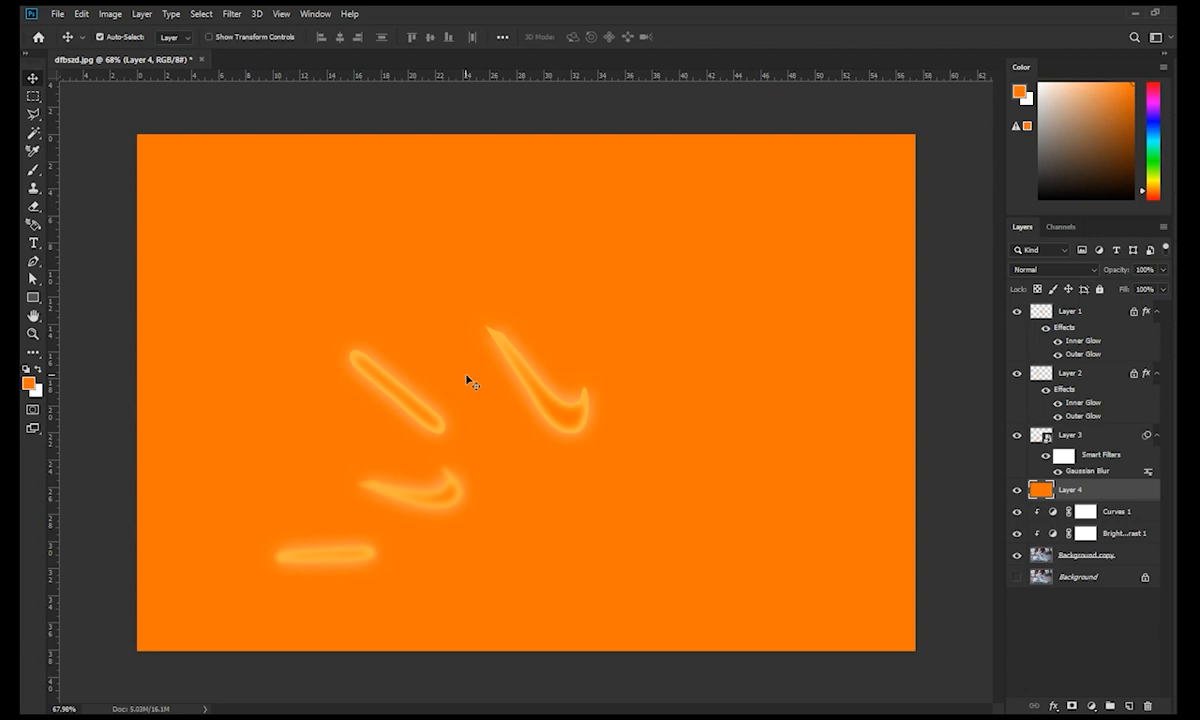
Blend the orange fill into the photo by splitting its Blend If underlying-layer sliders to about 96/108 and 189/255
double_click(1119, 492)
left_click_drag(792, 299, 878, 316)
left_click_drag(970, 299, 923, 300)
left_click_drag(791, 299, 854, 300)
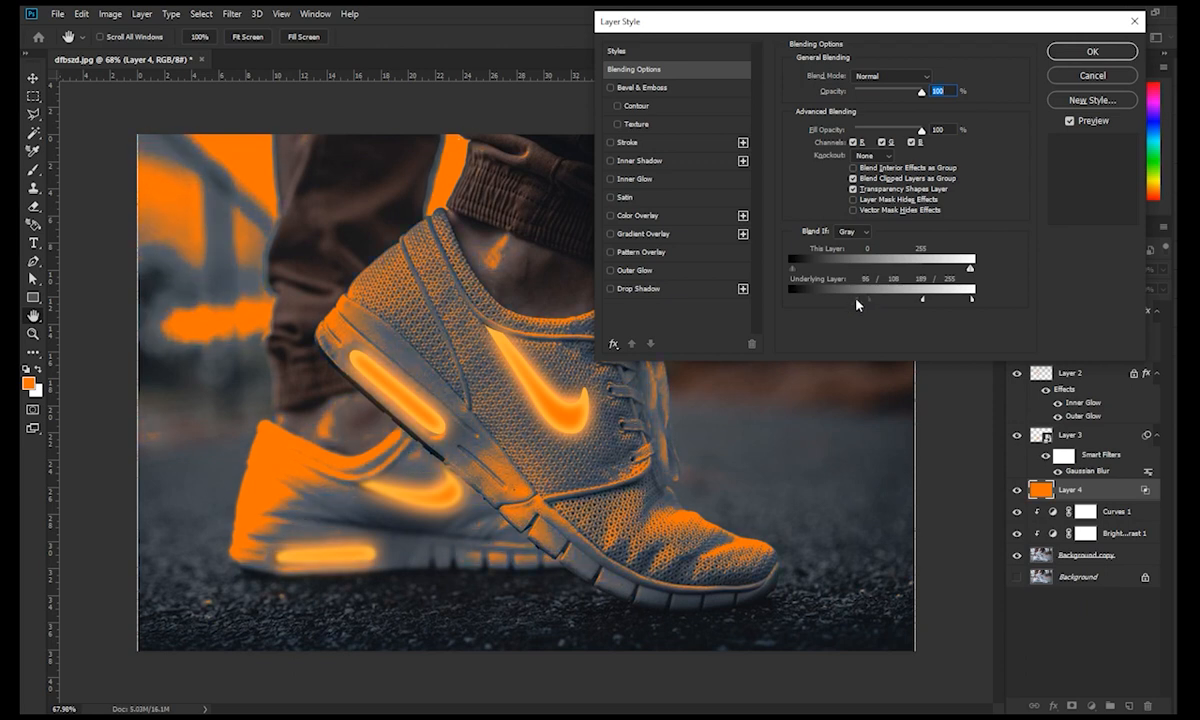
left_click(1092, 51)
Add a layer mask to the orange fill layer and invert it to hide the fill
key("ctrl+0")
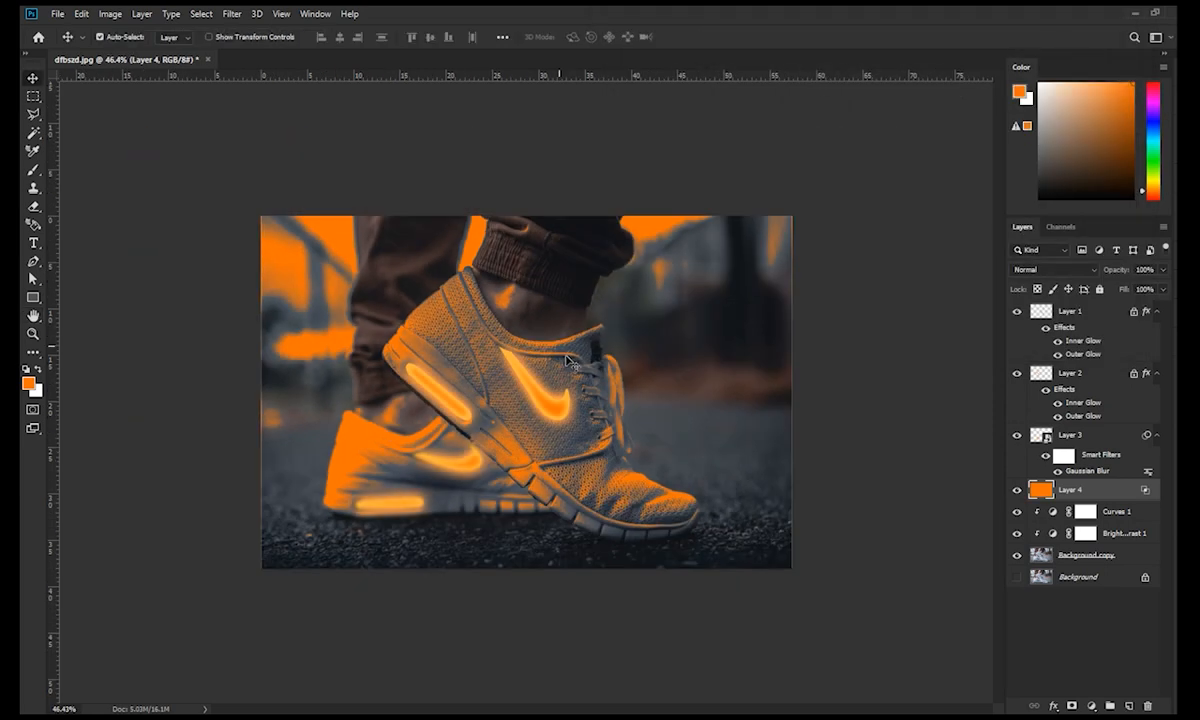
left_click(1071, 705)
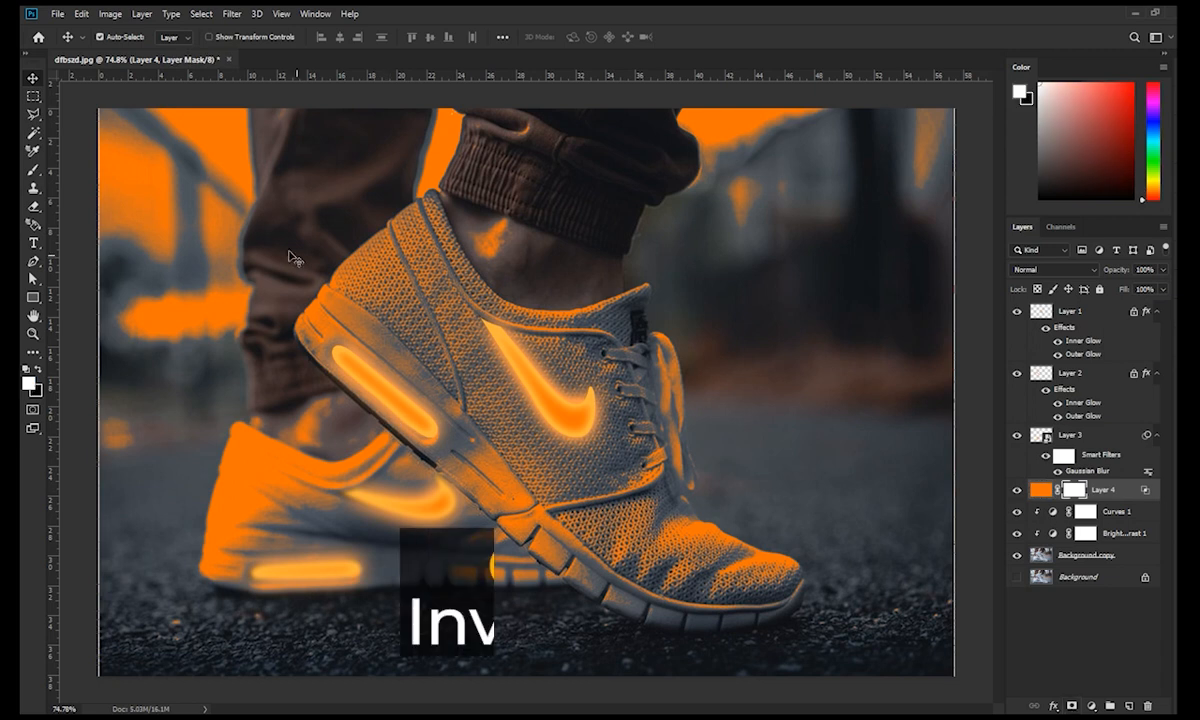
key("ctrl+i")
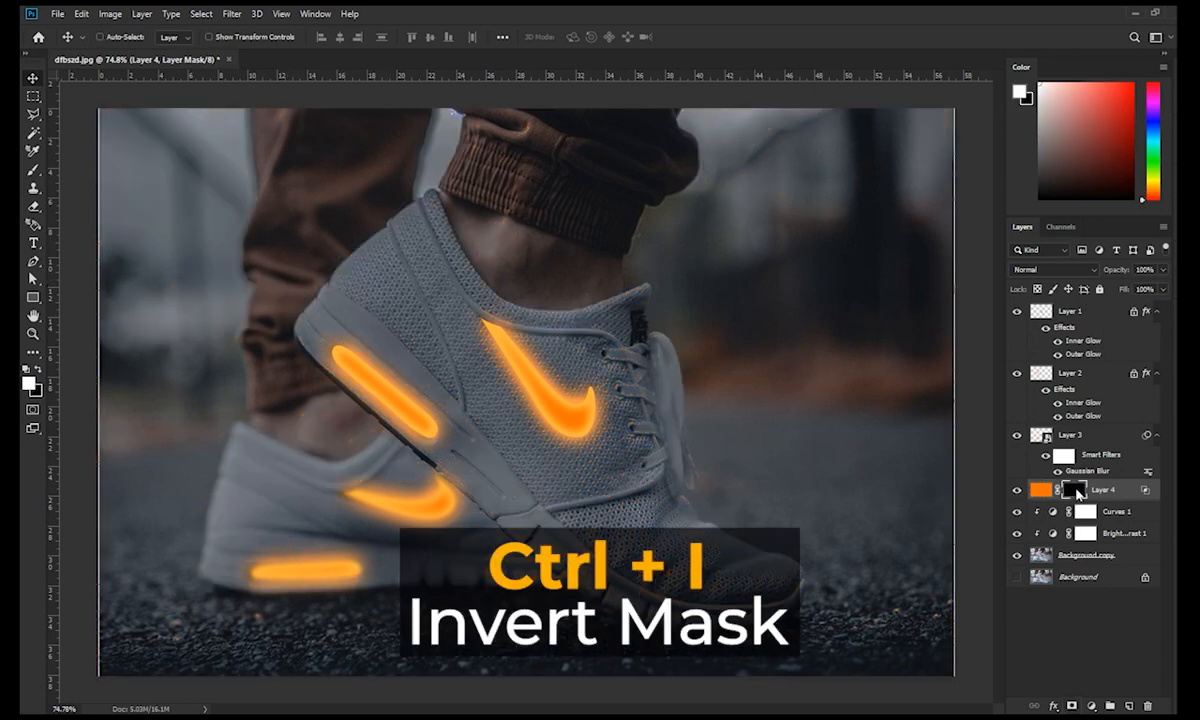
Paint white with a soft brush on Layer 4's mask to reveal orange light across the front shoe's upper, laces and sole
scroll(536, 418, "up", 3)
key("b")
right_click(520, 276)
left_click(890, 438)
left_click(594, 437)
left_click(470, 215)
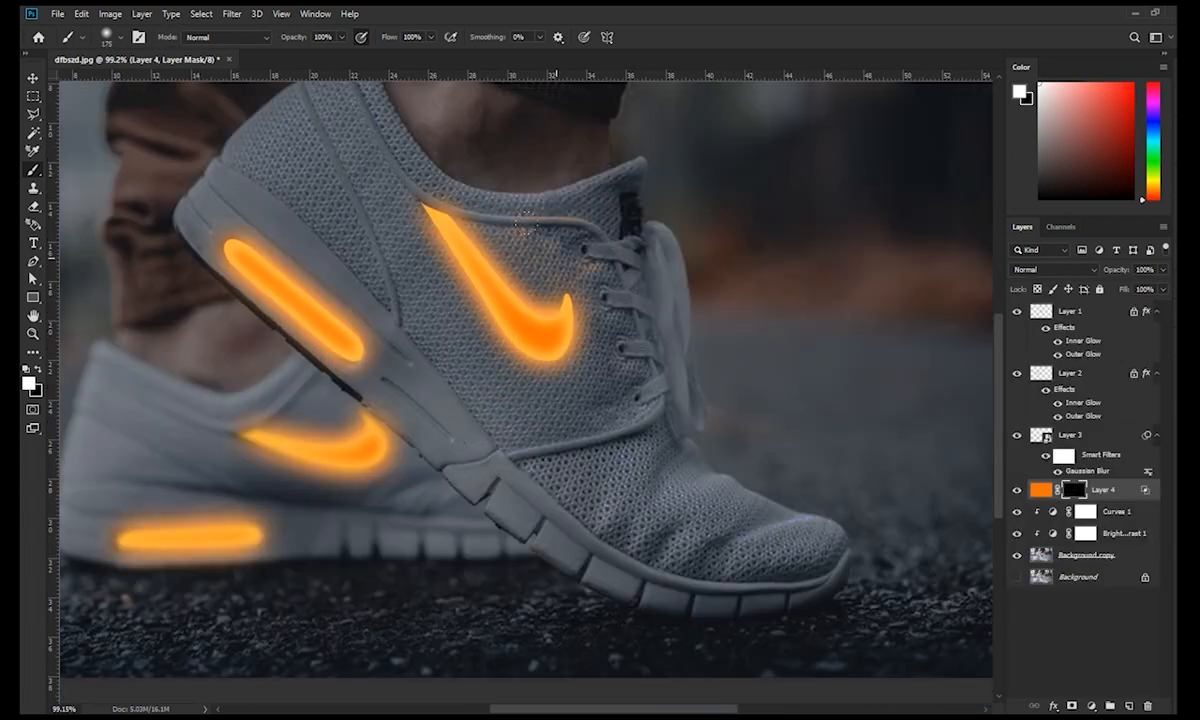
mouse_move(527, 222)
left_mouse_down()
mouse_move(605, 440)
mouse_move(807, 534)
mouse_move(735, 513)
mouse_move(623, 512)
mouse_move(516, 414)
mouse_move(597, 390)
left_mouse_up()
left_click_drag(353, 169, 451, 310)
mouse_move(469, 394)
left_mouse_down()
mouse_move(359, 281)
mouse_move(402, 242)
left_mouse_up()
key("ctrl+z")
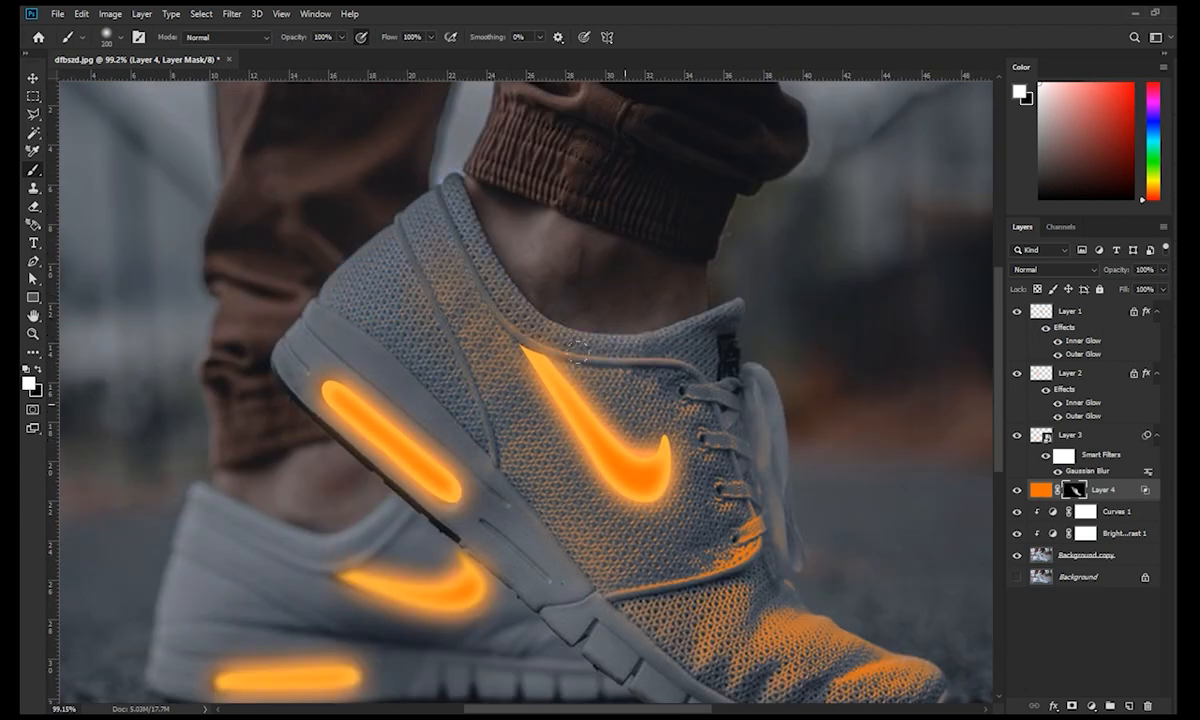
scroll(683, 442, "down", 6)
scroll(514, 442, "up", 5)
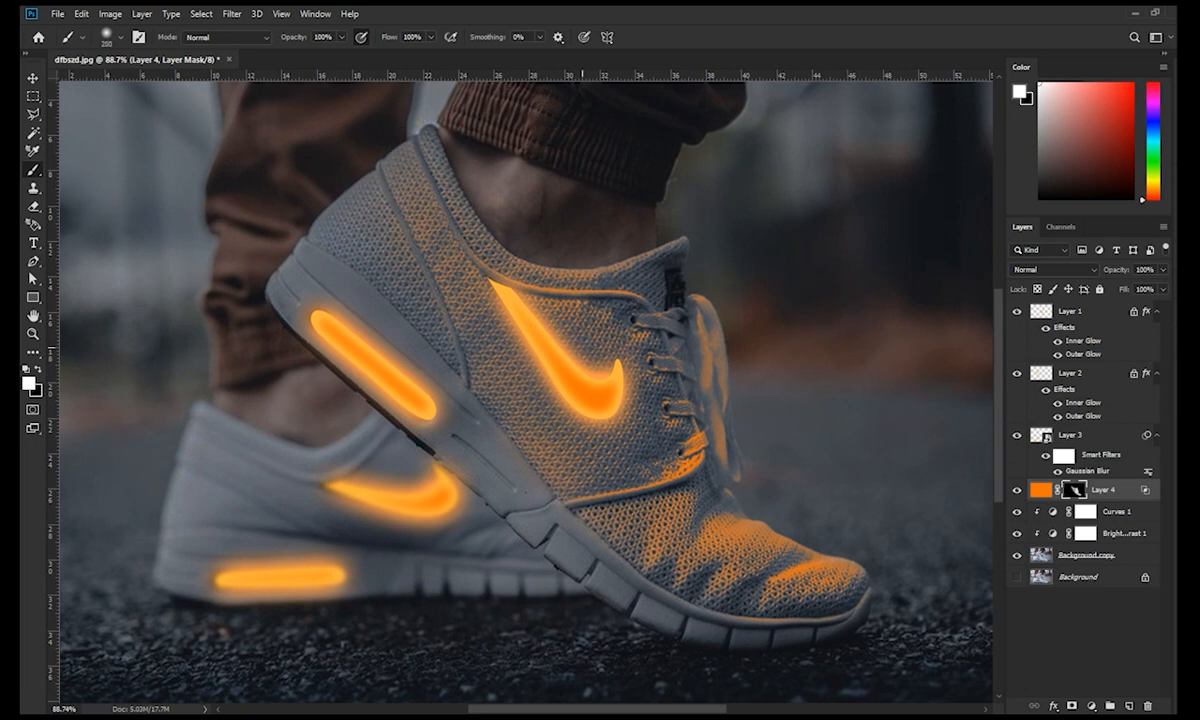
scroll(619, 436, "down", 5)
scroll(560, 480, "up", 5)
scroll(503, 509, "down", 5)
scroll(428, 497, "up", 4)
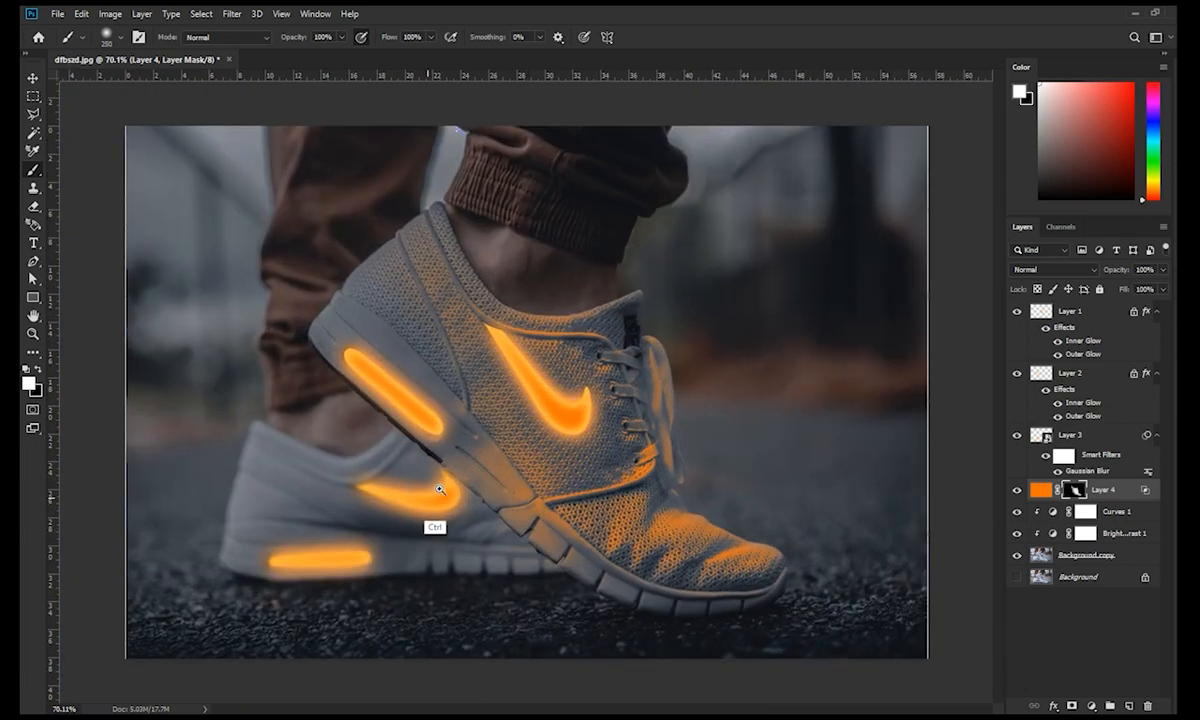
Reveal the orange light on the rear shoe by painting white over it on Layer 4's mask
scroll(428, 497, "up", 3)
left_click(312, 360)
left_click(290, 294)
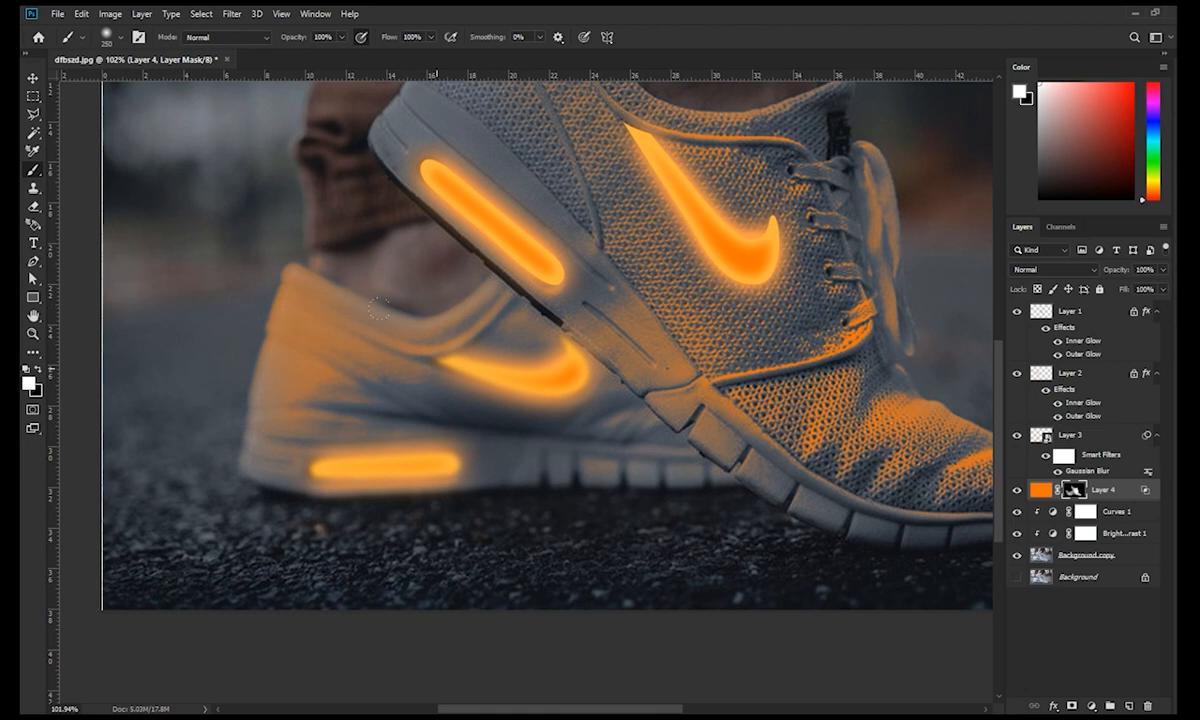
scroll(641, 369, "down", 2)
scroll(520, 385, "down", 3)
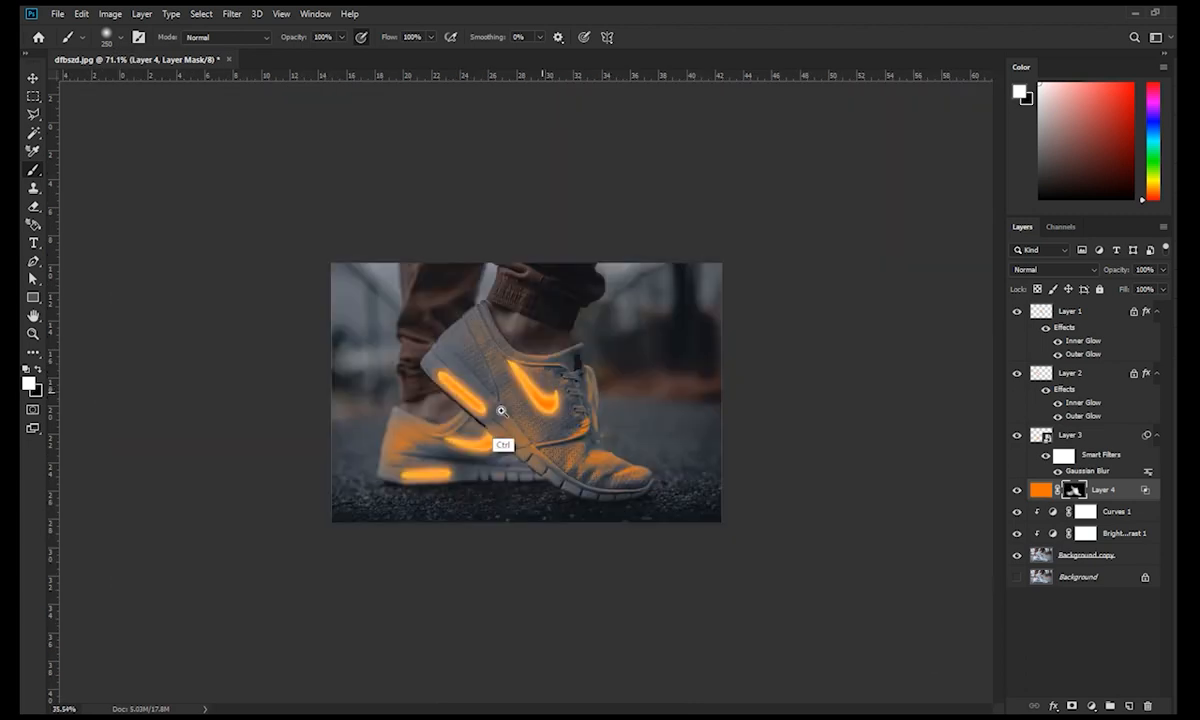
Create a new layer above Layer 4 and flatten the Soft Round brush tip into a wide ellipse
left_click(1129, 705)
left_click_drag(504, 522, 553, 522)
left_click_drag(520, 505, 551, 384)
right_click(563, 274)
left_click_drag(600, 300, 599, 316)
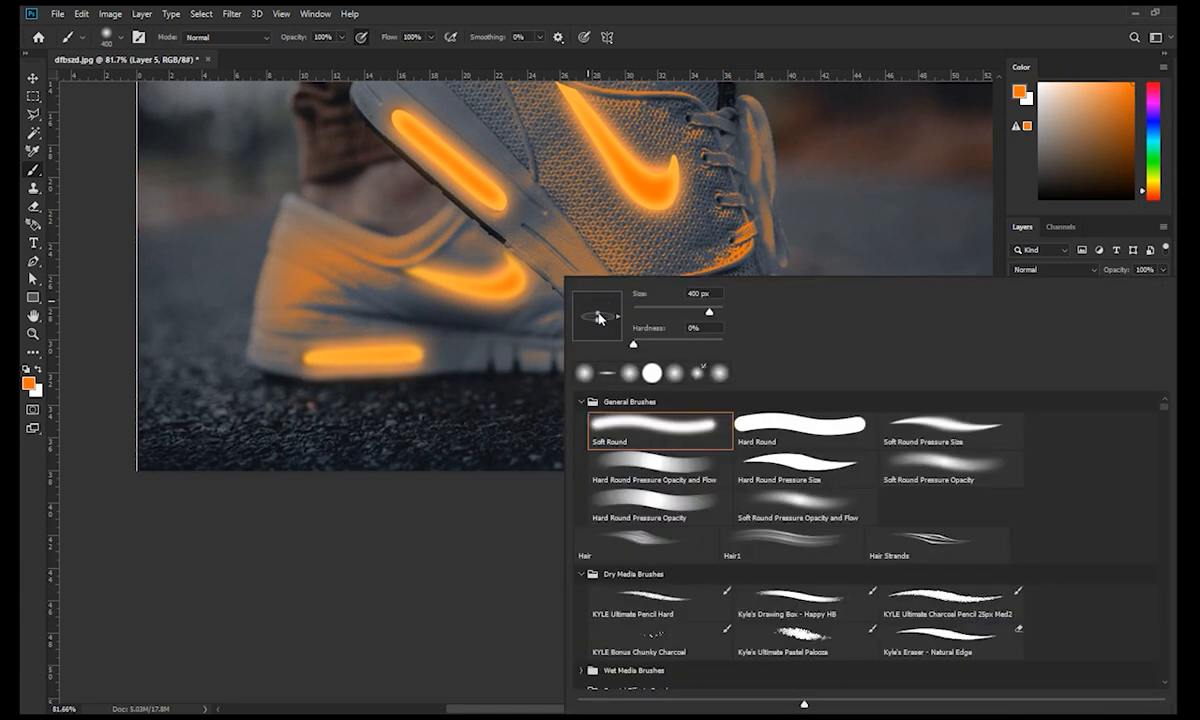
Enlarge the flattened brush and paint orange across the ground beneath both shoes on Layer 5
left_click(520, 450)
key("bracketright")
left_click(520, 450)
left_click_drag(520, 450, 452, 448)
mouse_move(380, 424)
left_mouse_down()
mouse_move(489, 418)
mouse_move(382, 432)
mouse_move(299, 414)
mouse_move(278, 423)
mouse_move(315, 442)
mouse_move(545, 435)
left_mouse_up()
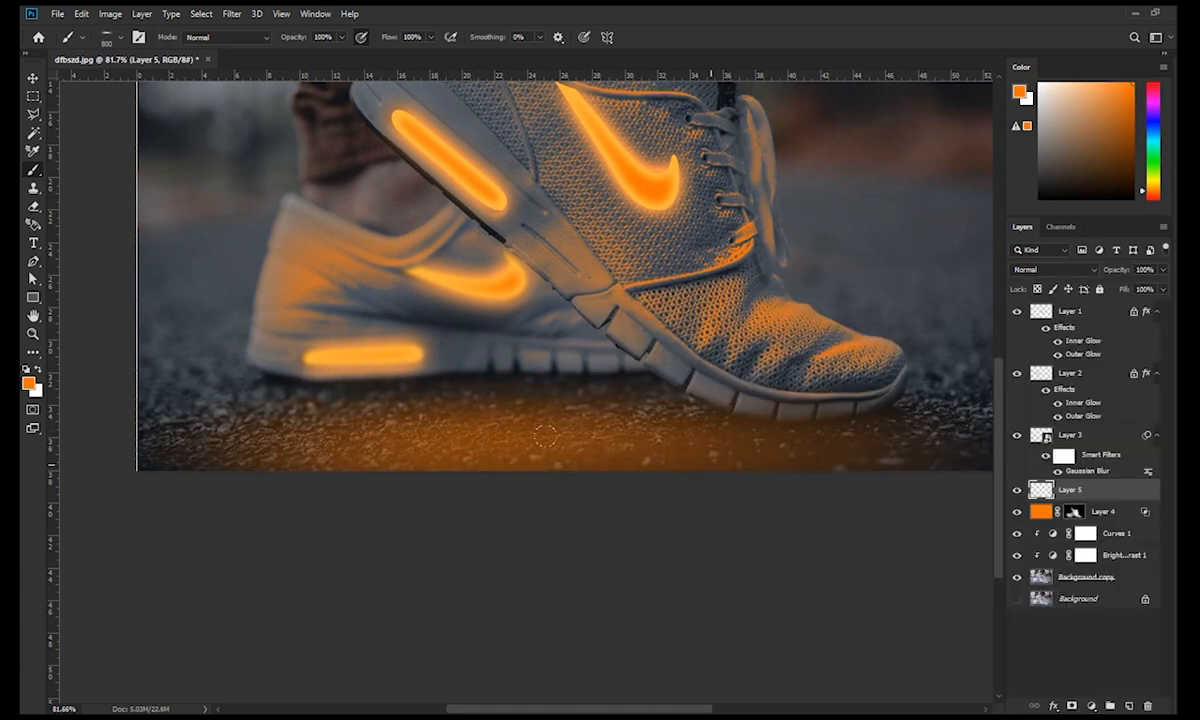
Blend Layer 5's orange into the ground texture by splitting the Blend If underlying-layer shadow slider to about 16/66
double_click(1119, 497)
mouse_move(796, 300)
left_mouse_down()
mouse_move(839, 298)
mouse_move(804, 301)
left_mouse_up()
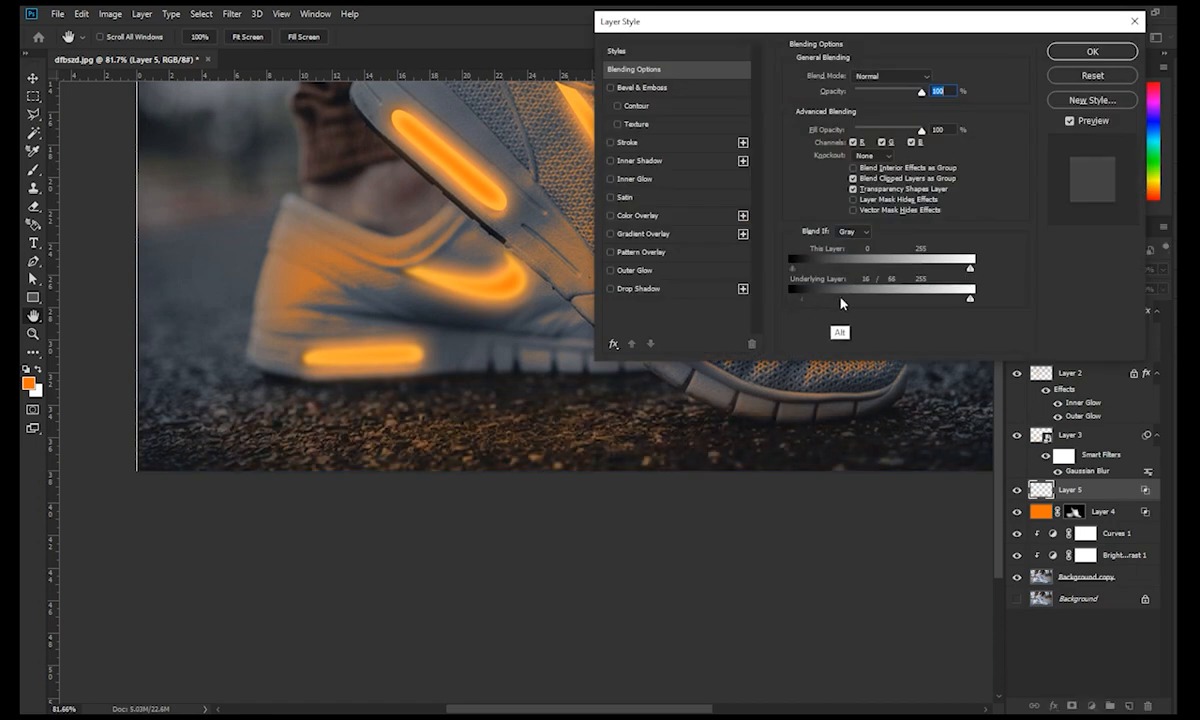
left_click(1088, 51)
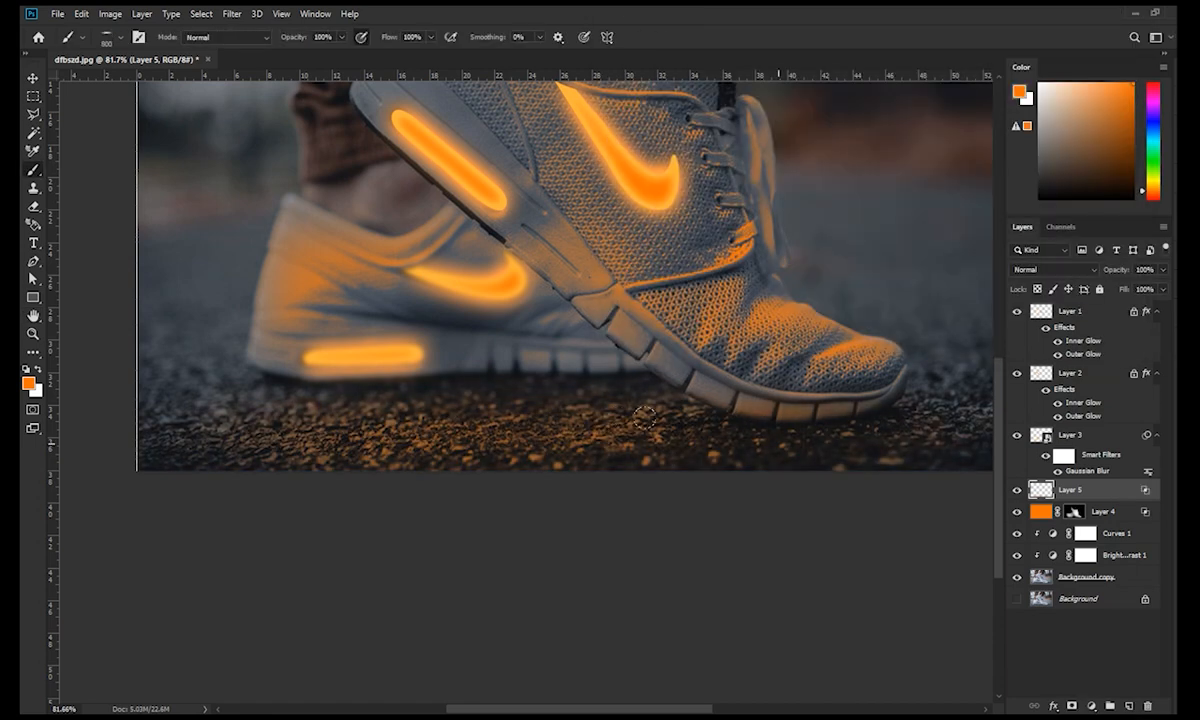
scroll(720, 402, "down", 3)
Fine-tune the Curves 1 adjustment and set the Brightness/Contrast adjustment's contrast to 41
double_click(1052, 533)
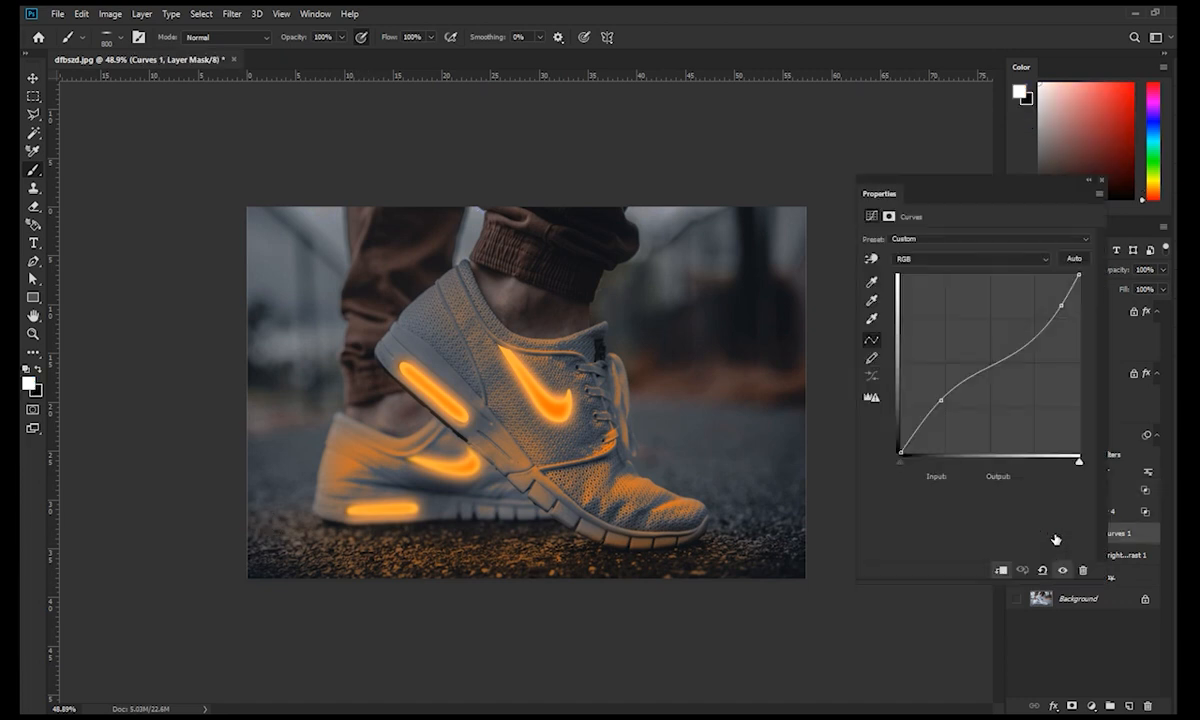
mouse_move(1079, 461)
left_mouse_down()
mouse_move(1069, 463)
mouse_move(1079, 461)
left_mouse_up()
left_click_drag(1065, 306, 1021, 308)
left_click(1101, 180)
double_click(1051, 555)
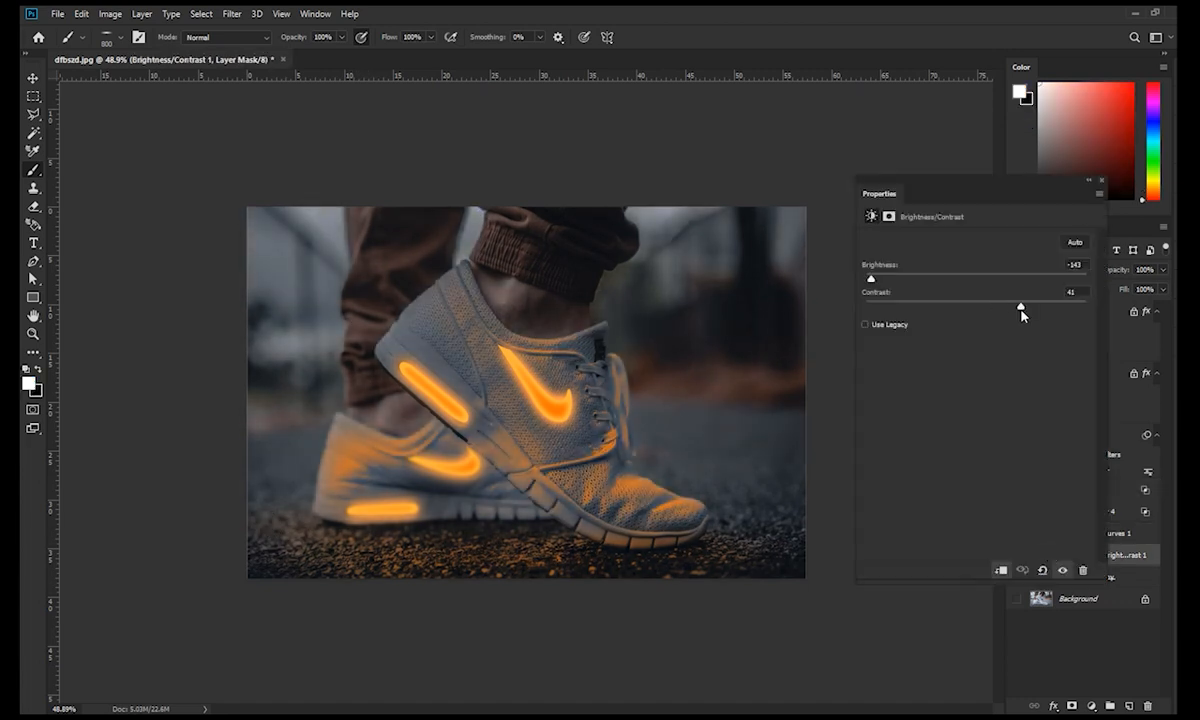
left_click(1101, 180)
Add a new layer above Layer 1 and paint soft orange glow over the front shoe with a 250-pixel round brush
left_click(1072, 312)
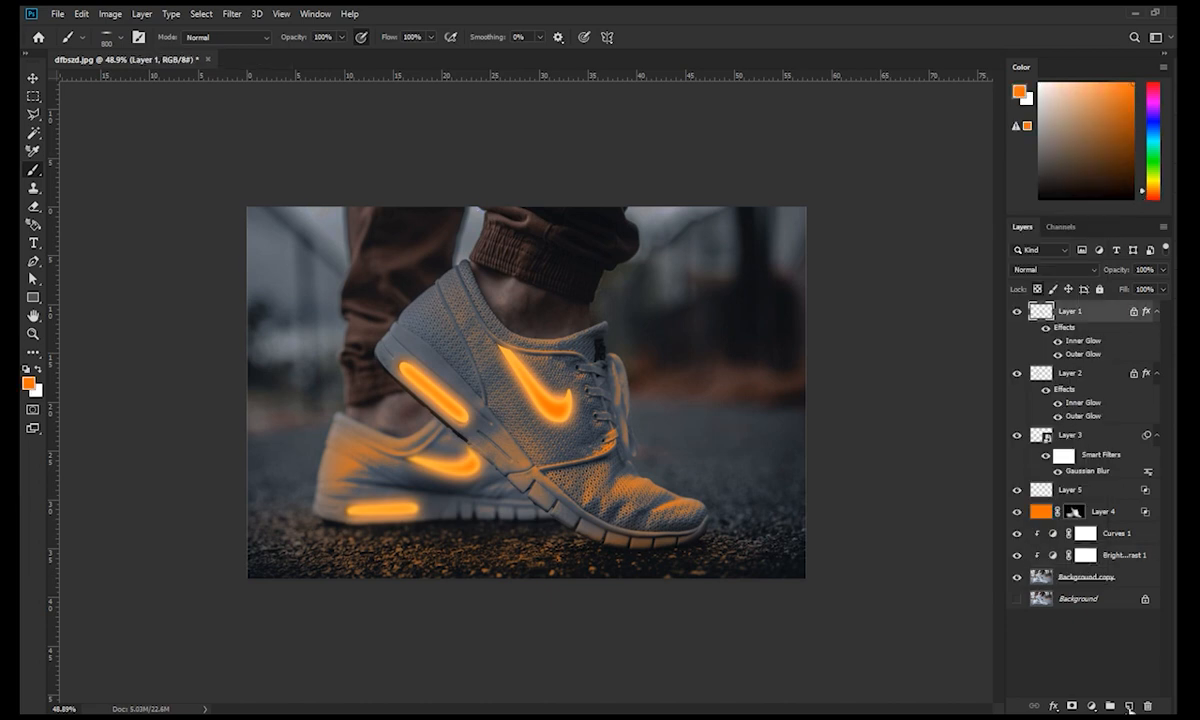
left_click(1128, 705)
scroll(398, 327, "up", 2)
right_click(563, 406)
left_click(684, 431)
left_click(806, 506)
left_click(470, 437)
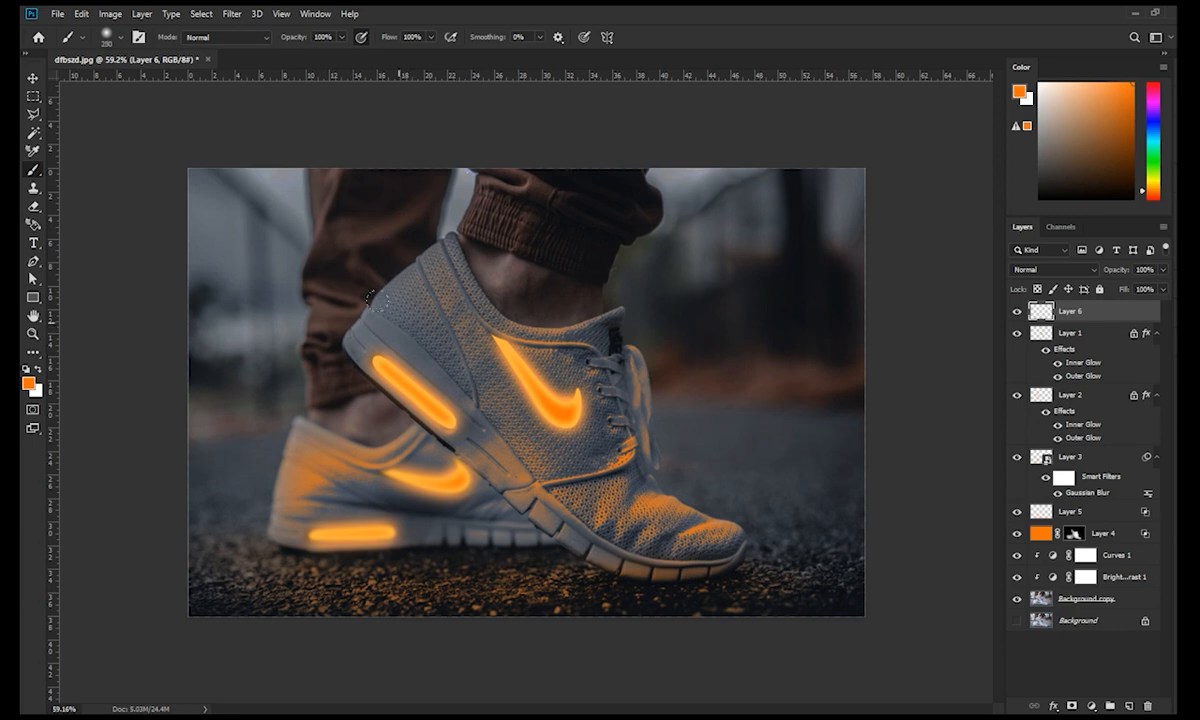
Try several blend modes on Layer 6 and set it to Screen
left_click(1055, 269)
left_click(1040, 448)
left_click(1048, 270)
left_click(1051, 270)
scroll(1051, 270, "down", 5)
scroll(1045, 270, "up", 3)
scroll(1042, 271, "down", 2)
left_click(1049, 273)
left_click(1042, 285)
scroll(1040, 264, "down", 5)
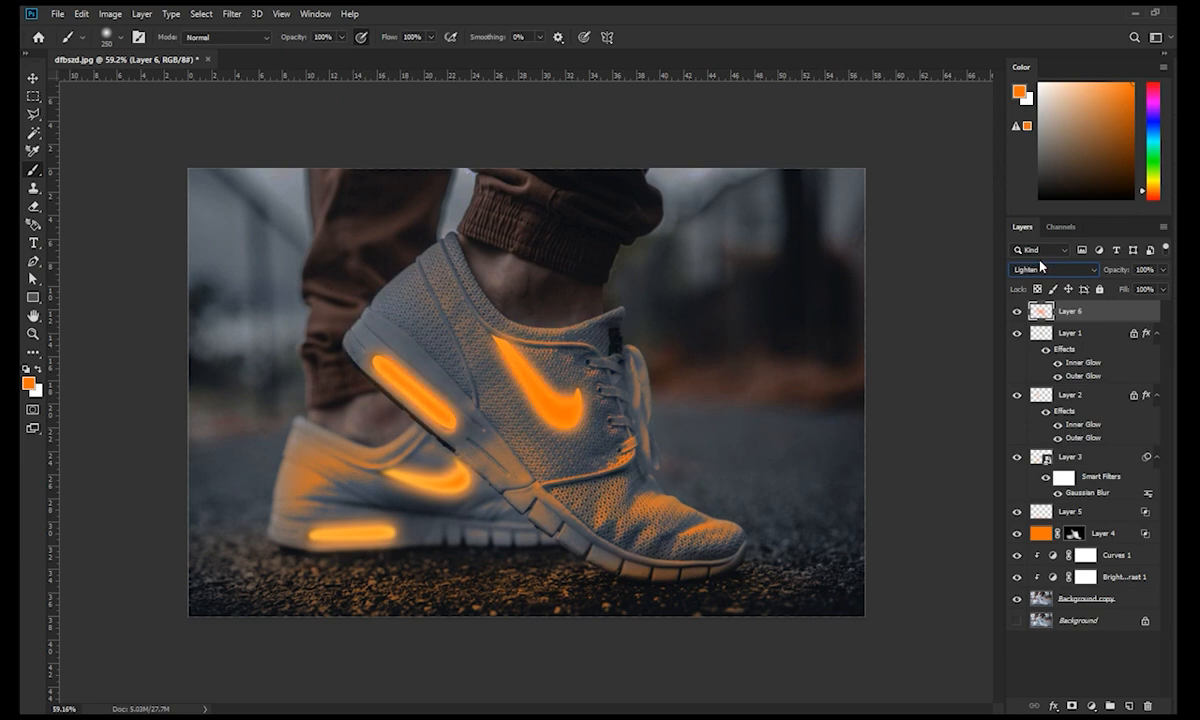
scroll(1041, 266, "down", 2)
Erase excess glow from the front shoe with a large soft eraser and brush soft orange glow onto the rear shoe
key("e")
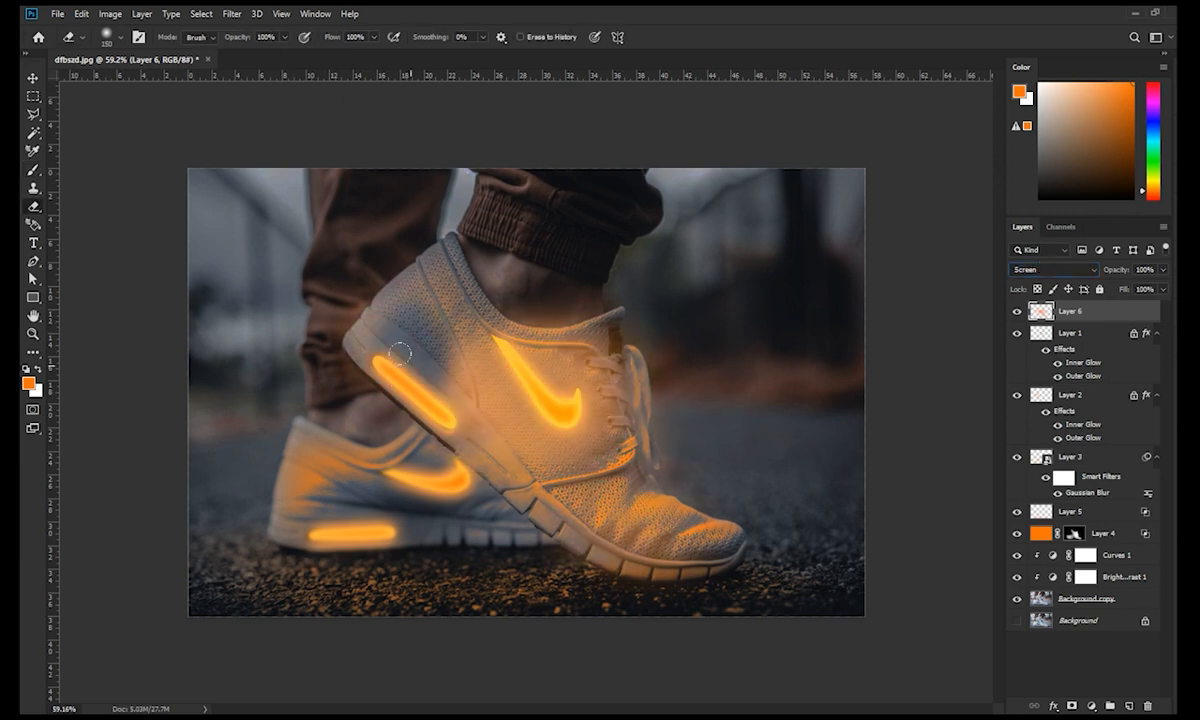
mouse_move(326, 165)
left_mouse_down()
mouse_move(470, 420)
mouse_move(590, 510)
mouse_move(560, 330)
mouse_move(510, 310)
left_mouse_up()
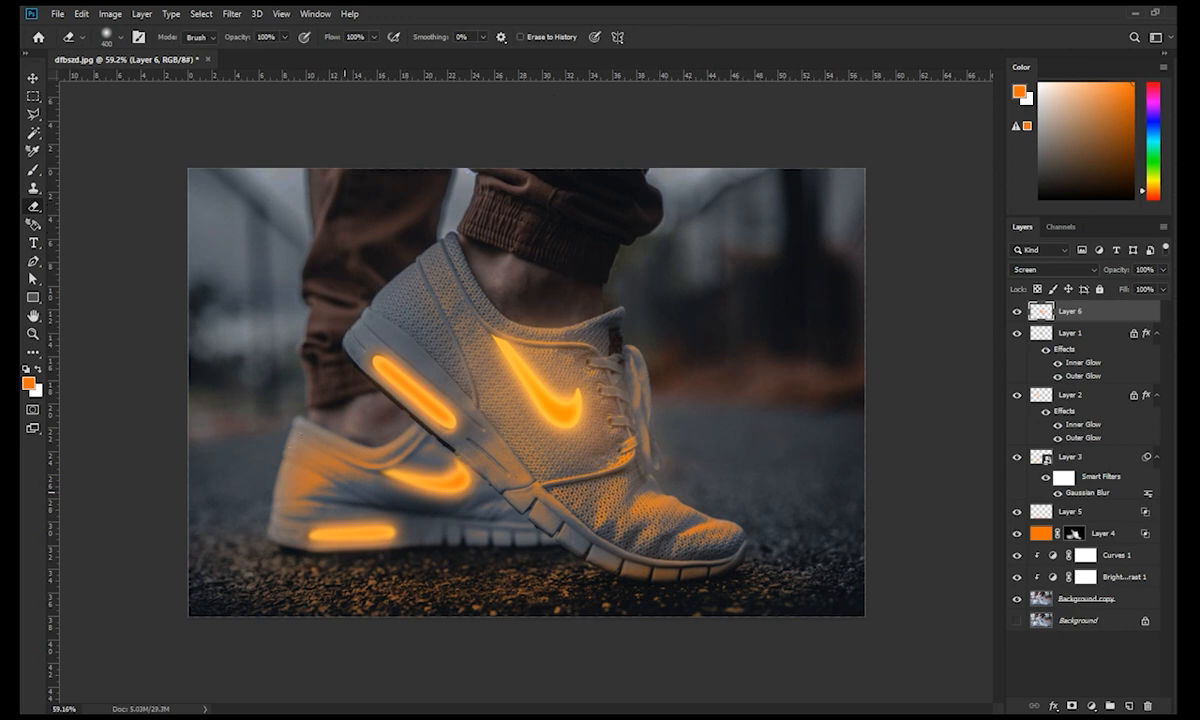
key("b")
left_click_drag(398, 452, 450, 466)
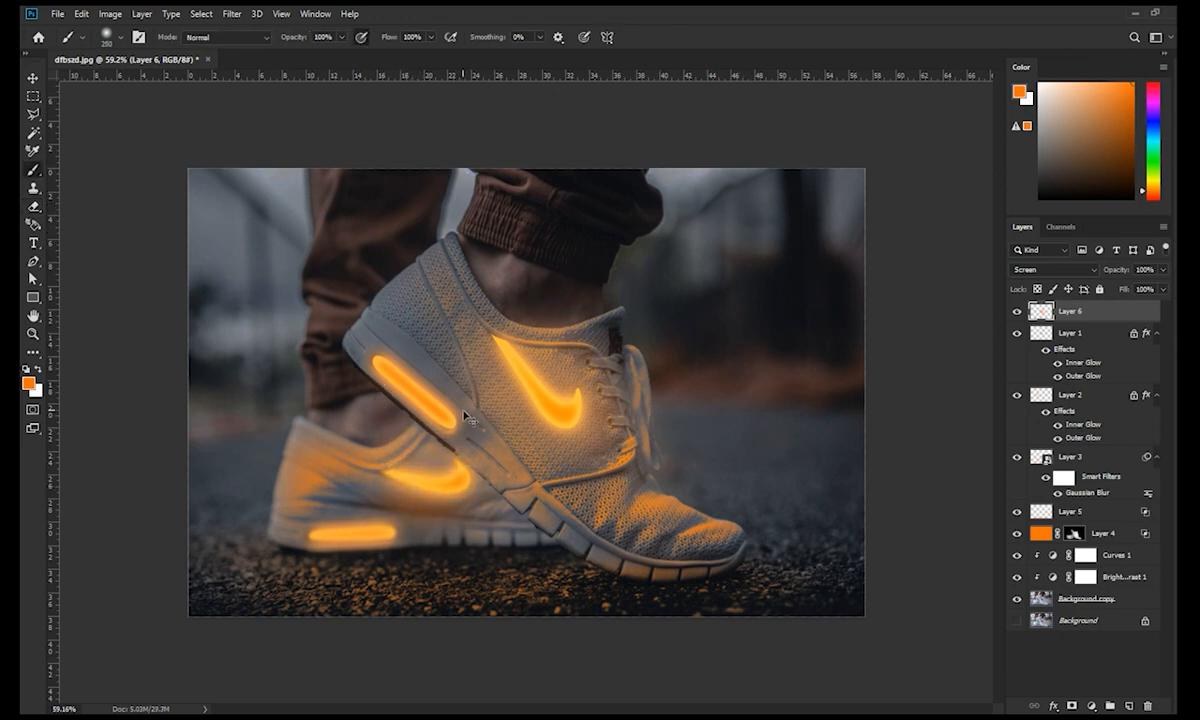
Add a new layer on top and trace a Pen path from the front shoe's heel down along the sole's lower edge
scroll(492, 525, "up", 5)
left_click(1129, 706)
key("p")
scroll(276, 208, "up", 5)
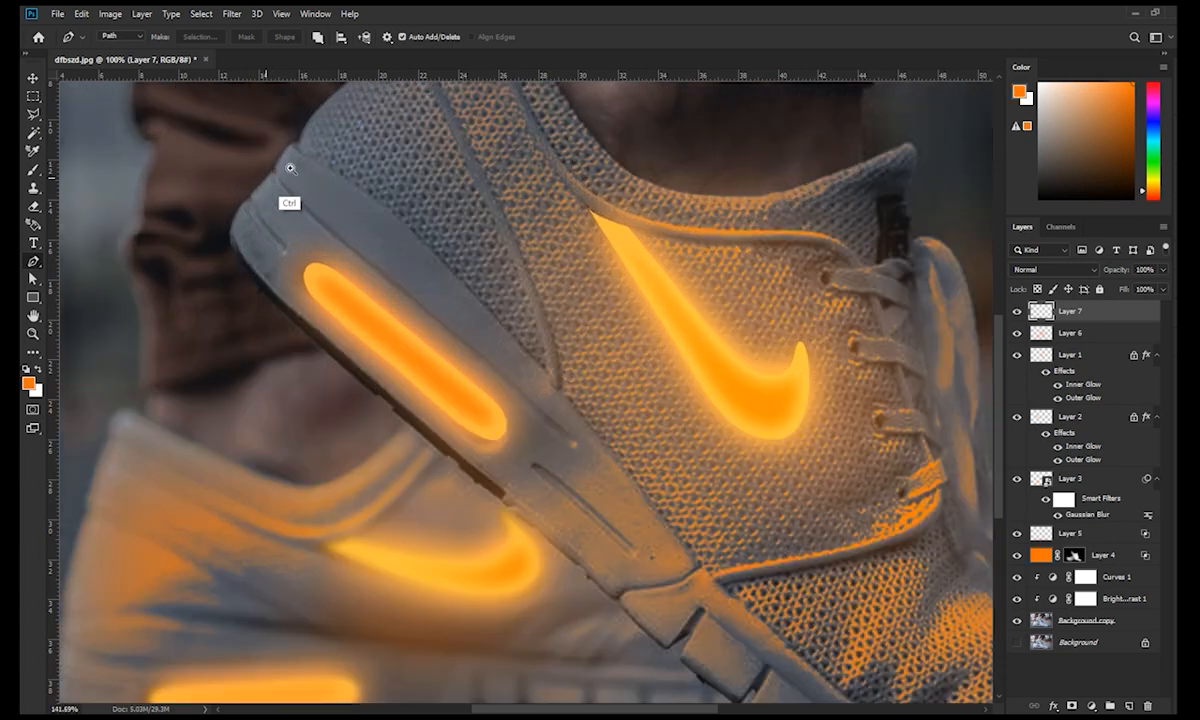
left_click(285, 295)
left_click_drag(264, 316, 256, 340)
left_click(232, 356)
left_click_drag(227, 414, 262, 456)
left_click_drag(320, 491, 276, 307)
left_click_drag(371, 411, 391, 428)
Extend the Pen path along the front shoe's sole edge and around its first tread grooves
left_click_drag(555, 565, 462, 397)
left_click(469, 402)
left_click(495, 386)
left_click(482, 415)
left_click(511, 443)
left_click(541, 458)
left_click(556, 439)
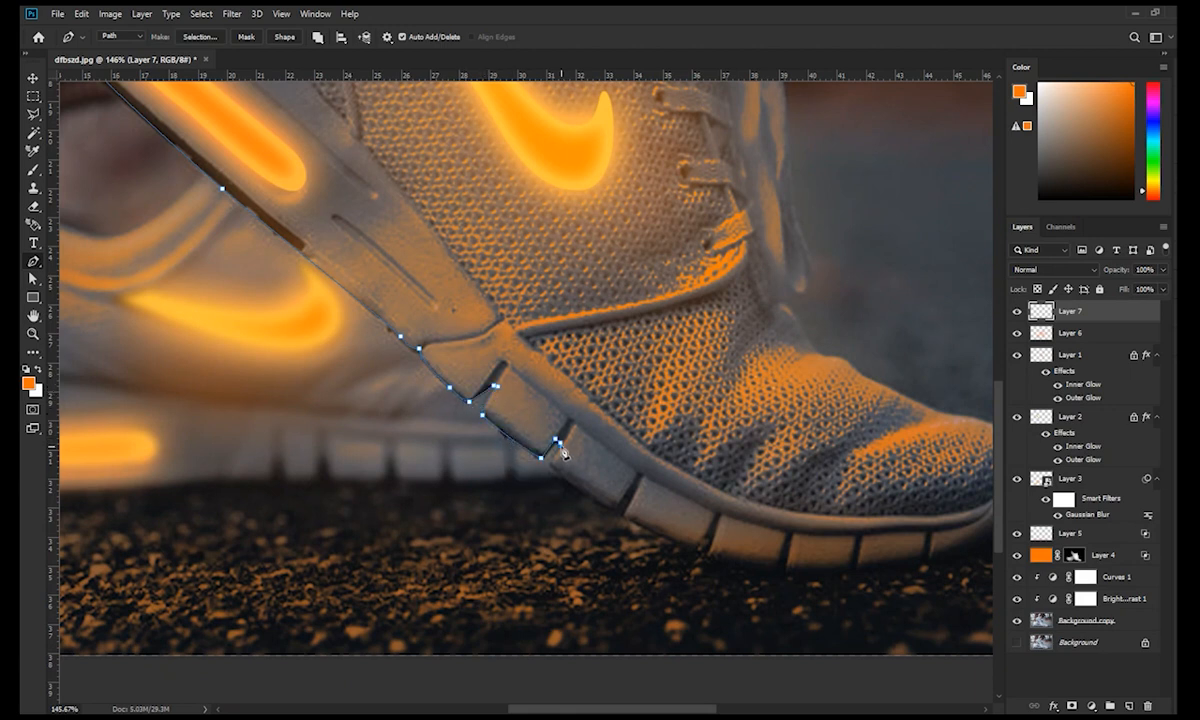
Curve the path along the third tread block's lower edge and trace around the groove that follows it
left_click_drag(618, 510, 647, 521)
left_click(618, 510, "alt")
left_click(625, 496)
left_click(631, 499)
left_click(626, 515)
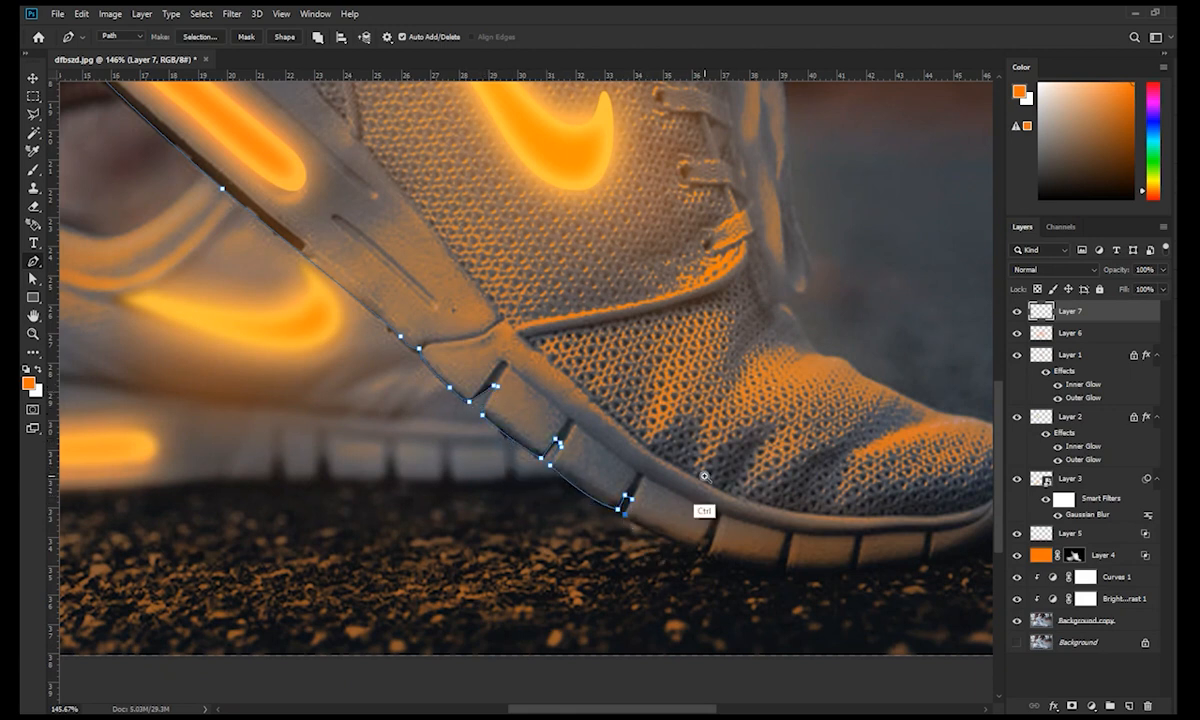
Continue the path around the remaining sole grooves toward the toe, turning it up across the forefoot
scroll(701, 485, "down", 3)
left_click_drag(630, 453, 759, 462)
left_click(637, 443)
left_click(643, 443)
left_click(638, 455)
left_click(697, 458)
scroll(795, 452, "down", 4)
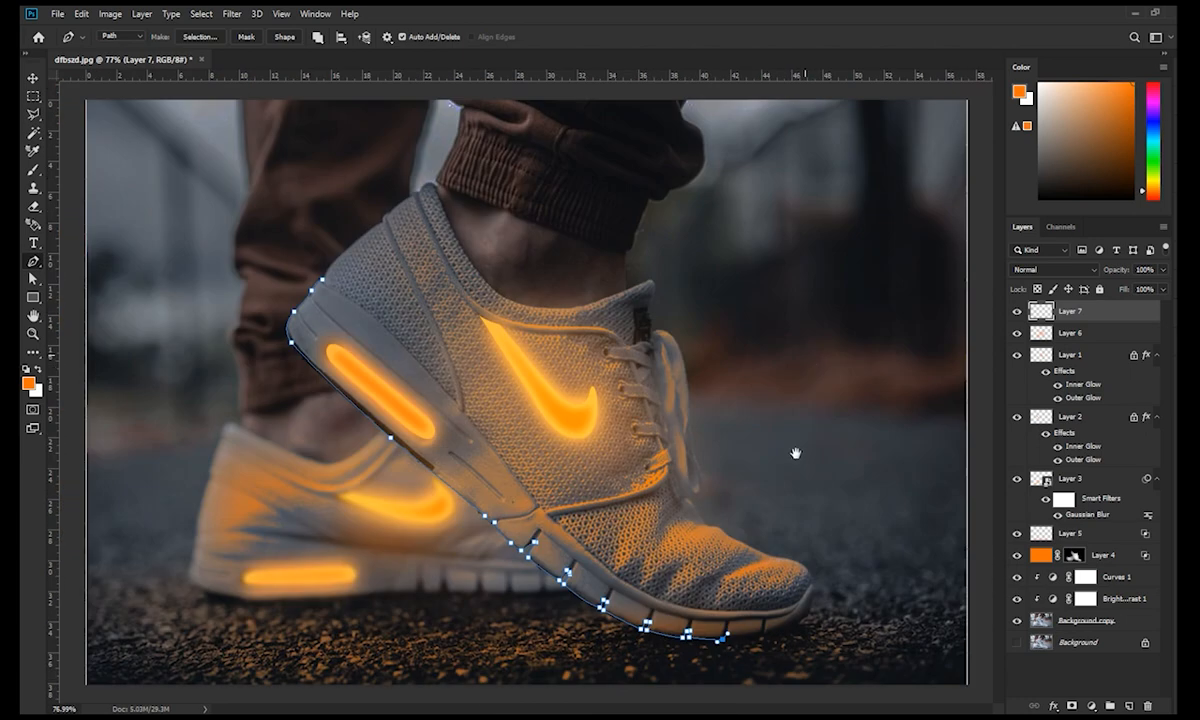
scroll(748, 540, "up", 4)
left_click(742, 539)
Trace the path over the shoe's tongue and collar back to the heel, close it and convert it to a selection
left_click_drag(625, 227, 589, 198)
left_click_drag(405, 226, 476, 321)
left_click_drag(660, 293, 589, 300)
left_click_drag(453, 261, 469, 330)
left_click_drag(430, 233, 356, 277)
left_click(258, 366)
key("ctrl+Return")
Paint soft orange light along the front shoe's heel and sole inside the selection with a large round brush
key("b")
scroll(371, 352, "down", 3)
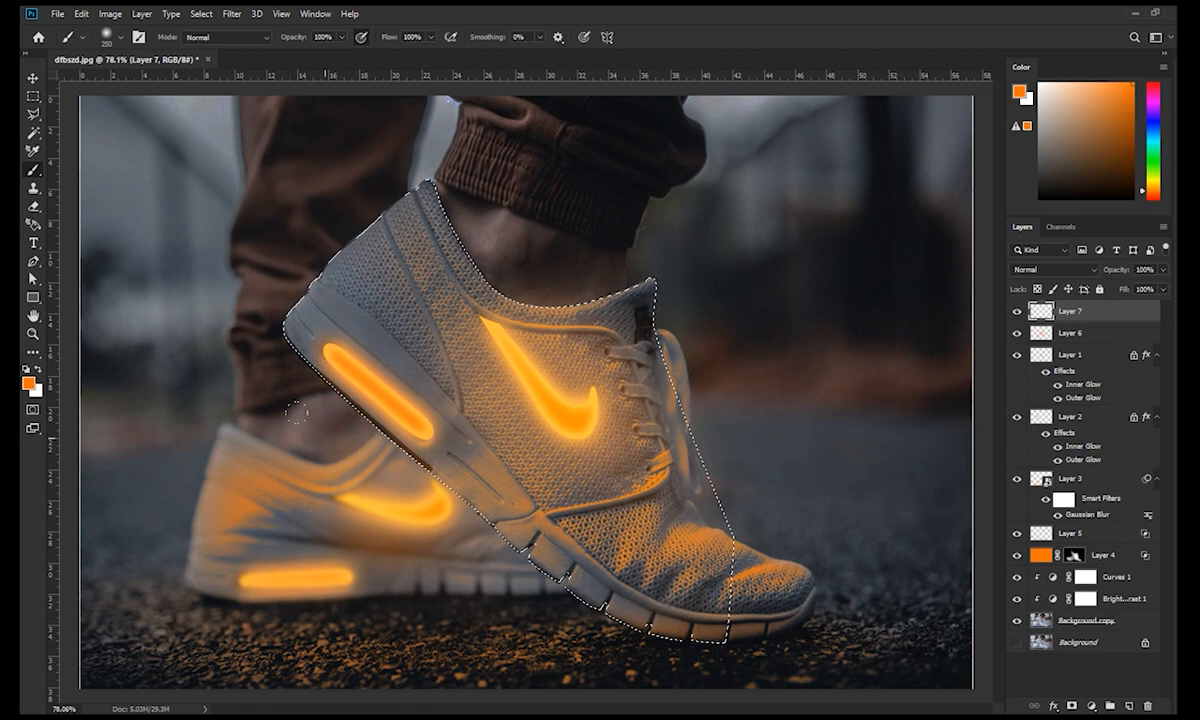
left_click(380, 388)
key("ctrl+z")
key("]")
key("]")
key("]")
key("]")
key("]")
key("[")
key("[")
key("[")
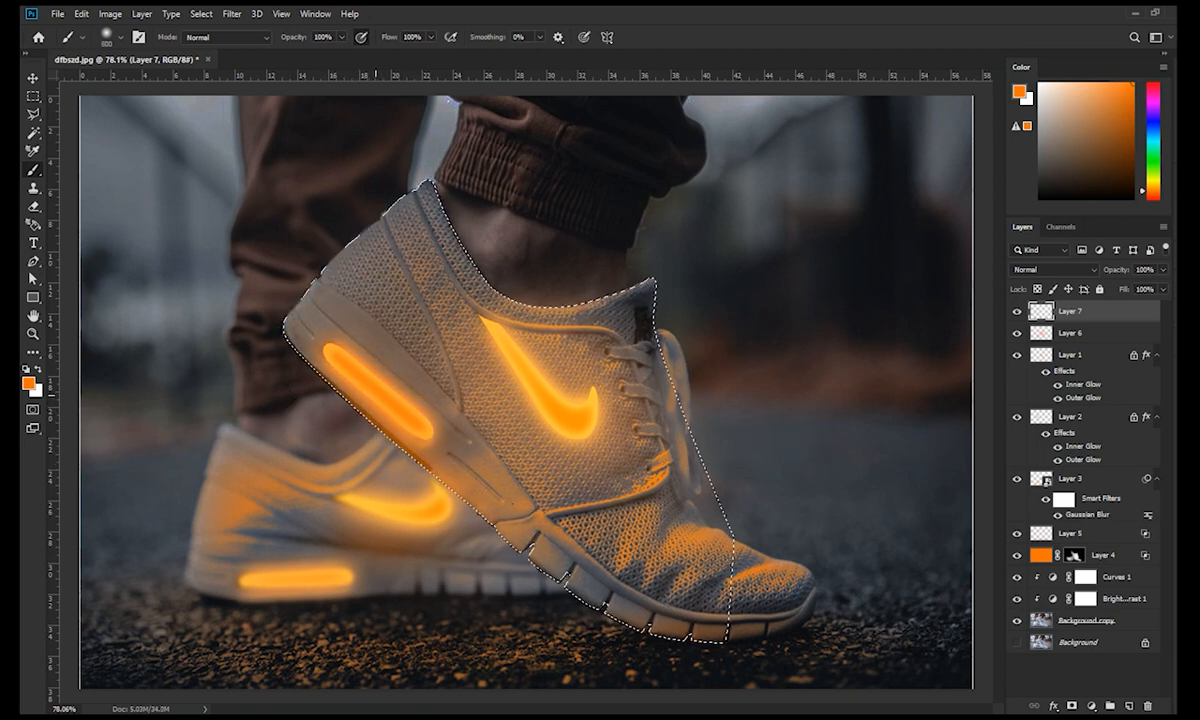
key("]")
key("]")
key("]")
key("]")
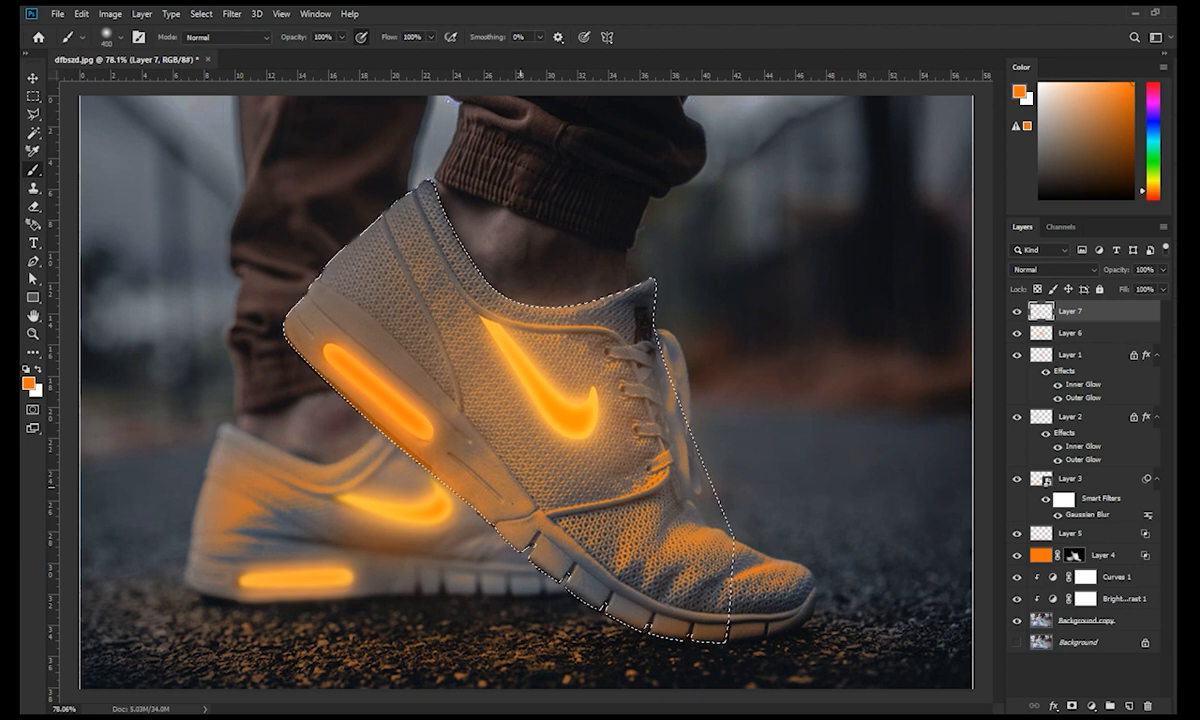
Brush soft orange glow over the front shoe's upper near the laces and undo the last dab
mouse_move(620, 493)
left_mouse_down()
mouse_move(596, 506)
mouse_move(662, 462)
left_mouse_up()
key("[")
key("[")
left_click(500, 322)
key("ctrl+z")
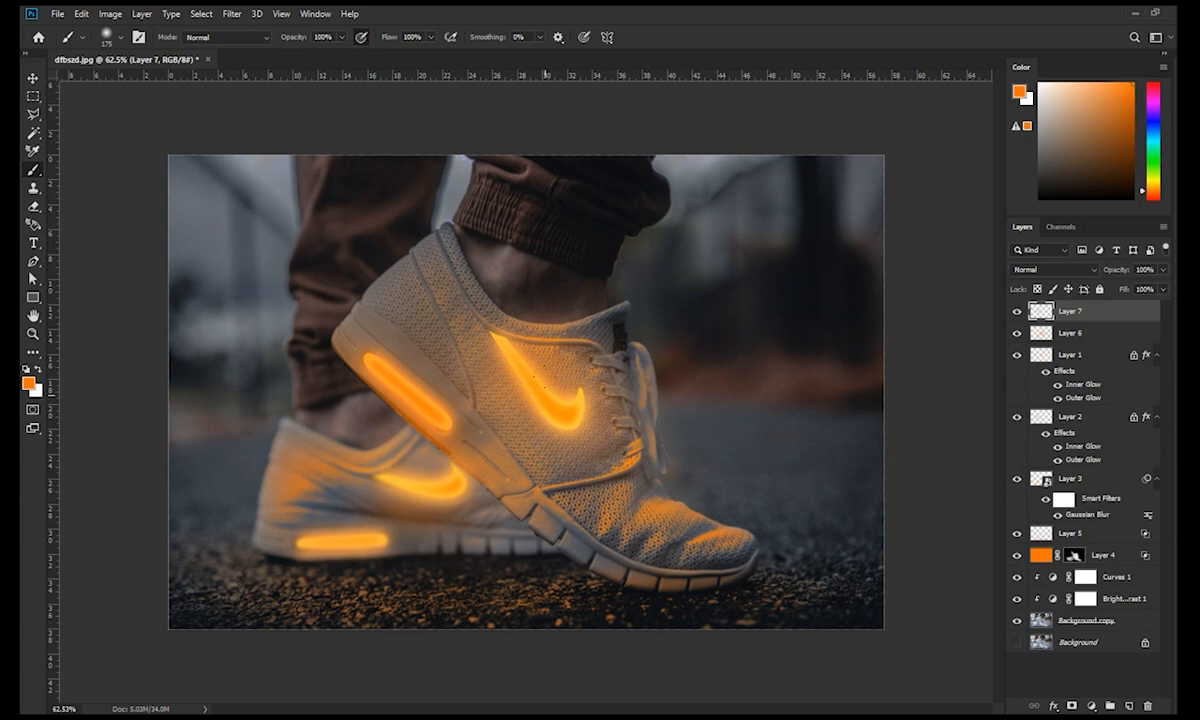
With nothing selected, paint orange glow on the rear shoe around its swoosh and air window with a 175-pixel brush
left_click_drag(388, 506, 399, 493)
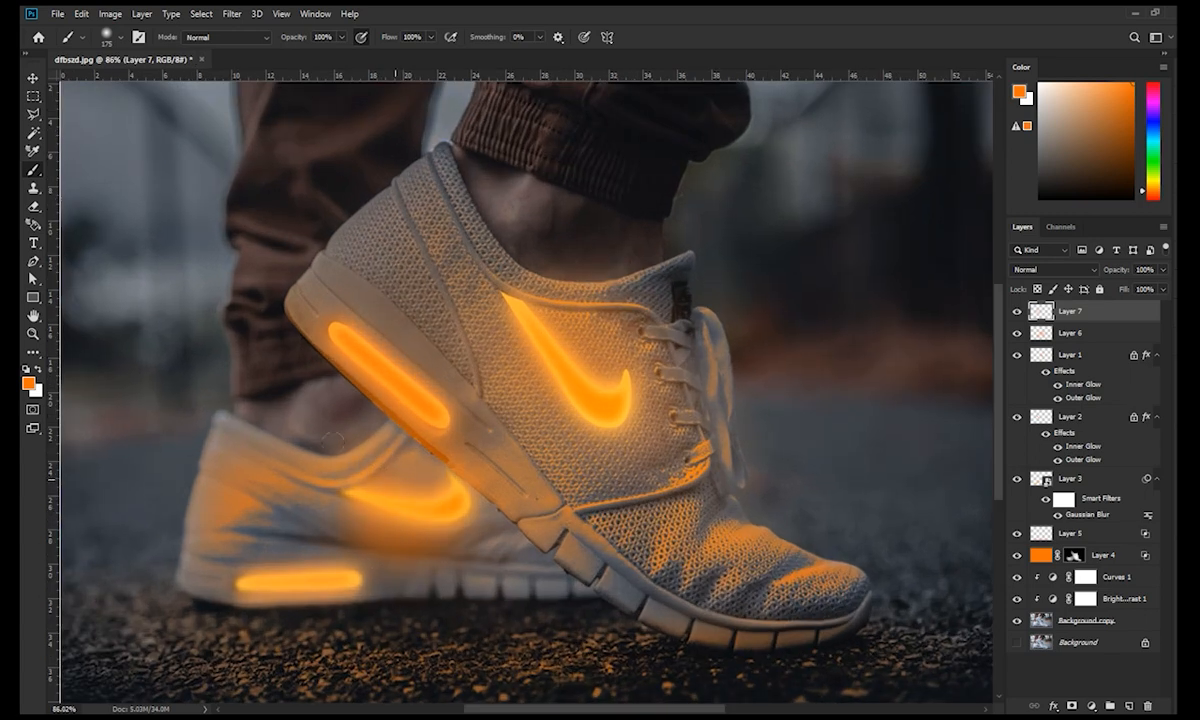
left_click_drag(366, 559, 335, 606)
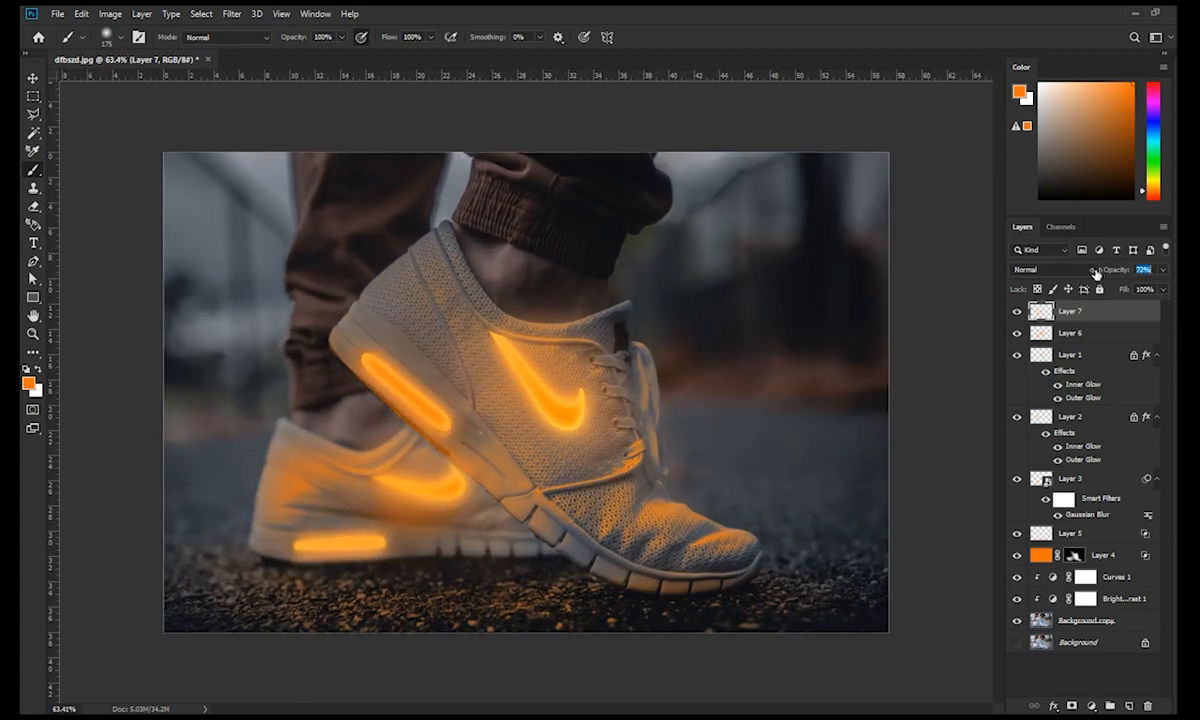
key("e")
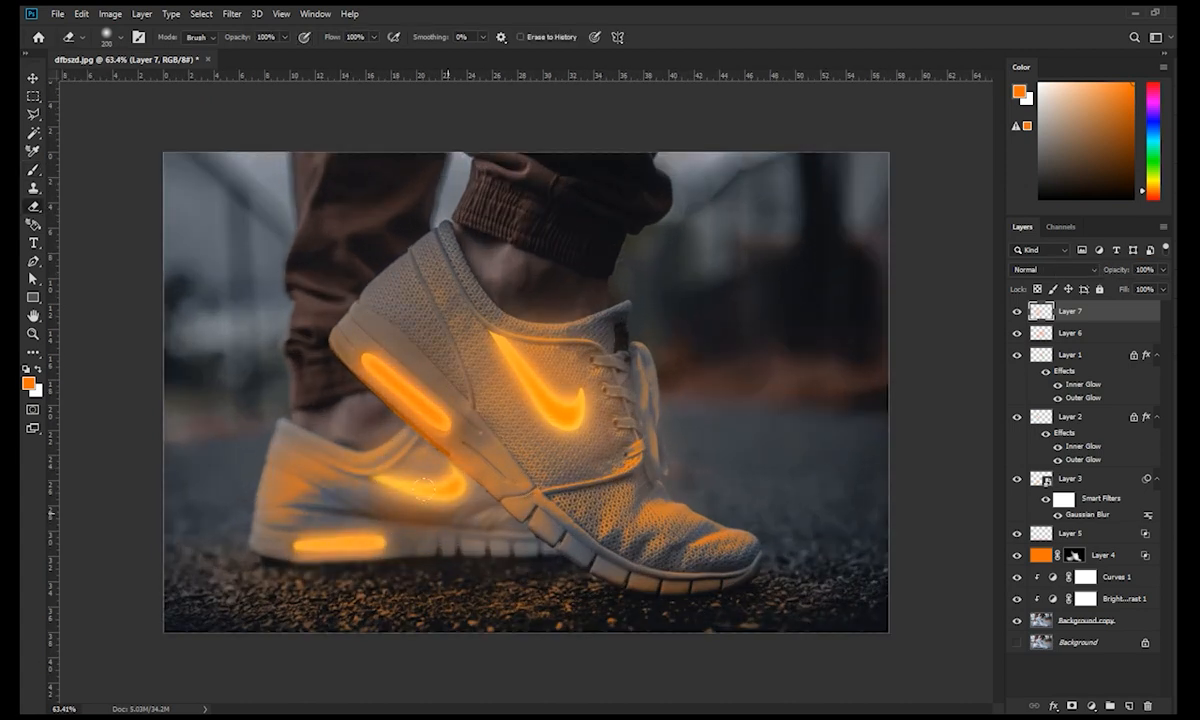
Duplicate Layer 5 and set the copy's opacity to 50%
scroll(316, 457, "down", 5)
left_click(1017, 533)
left_click(1017, 533)
left_click(1083, 533)
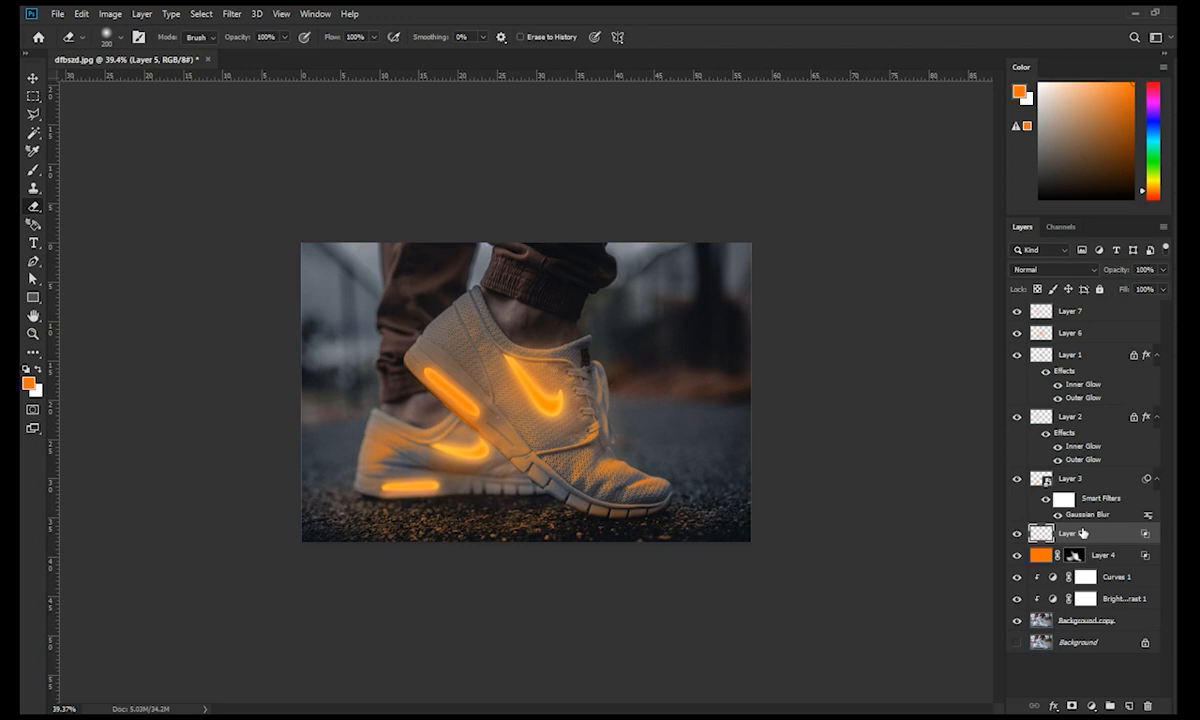
key("ctrl+j")
left_click_drag(1158, 272, 1087, 276)
type("50")
key("Return")
scroll(555, 397, "down", 1)
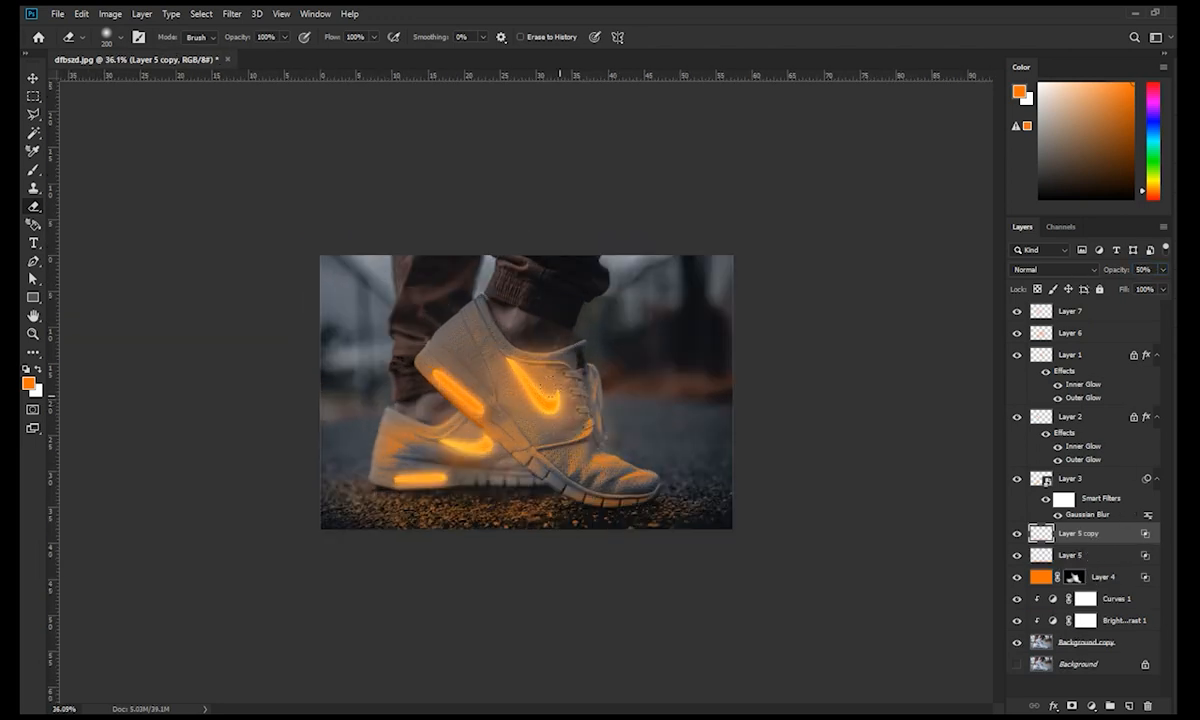
Add a new layer above Layer 7 and paint an orange streak trailing from the front swoosh past the heel with a 70-pixel brush
scroll(560, 450, "up", 2)
key("v")
scroll(530, 468, "down", 1)
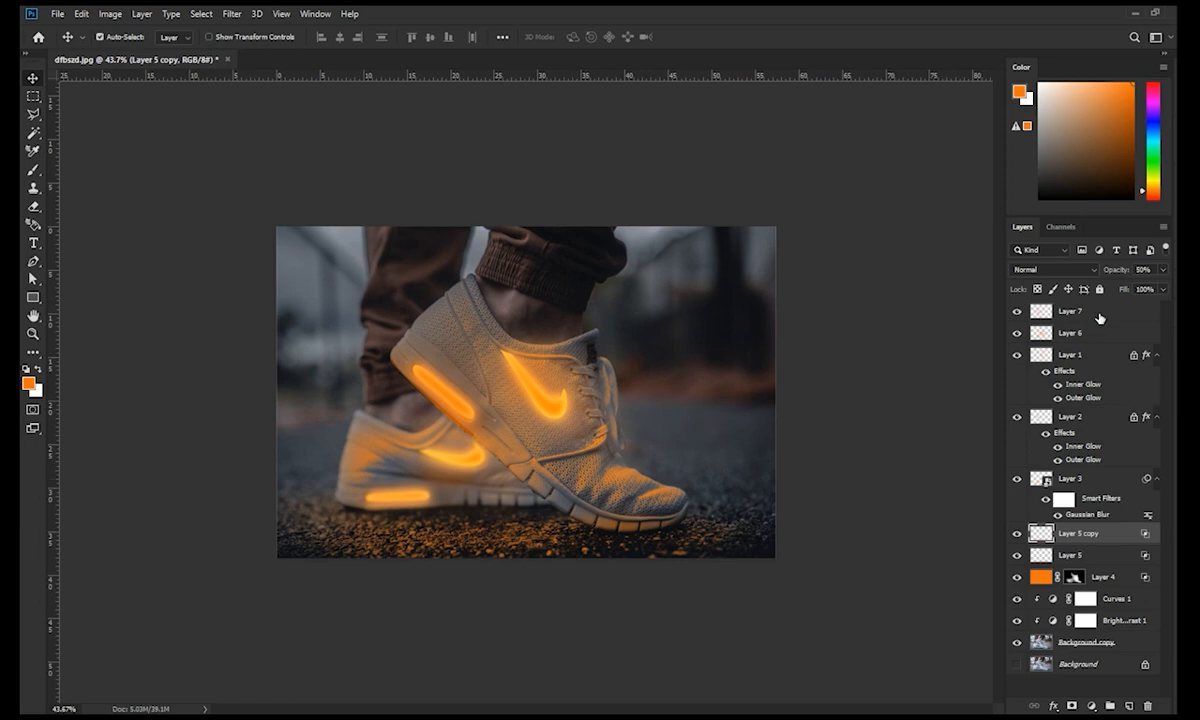
left_click(1099, 318)
left_click(1128, 705)
key("b")
key("ctrl+0")
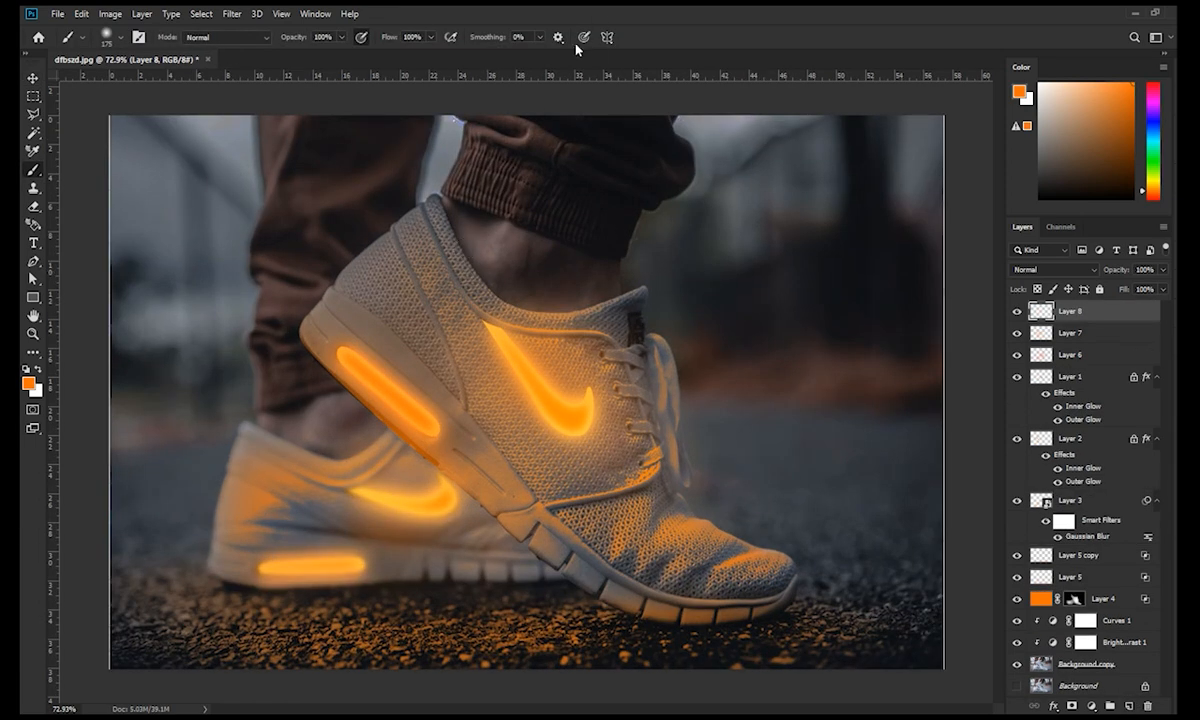
mouse_move(210, 245)
left_mouse_down()
mouse_move(465, 312)
mouse_move(450, 275)
mouse_move(295, 197)
left_mouse_up()
scroll(490, 340, "down", 2)
key("ctrl+z")
key("ctrl+z")
mouse_move(495, 332)
left_mouse_down()
mouse_move(236, 225)
mouse_move(515, 365)
left_mouse_up()
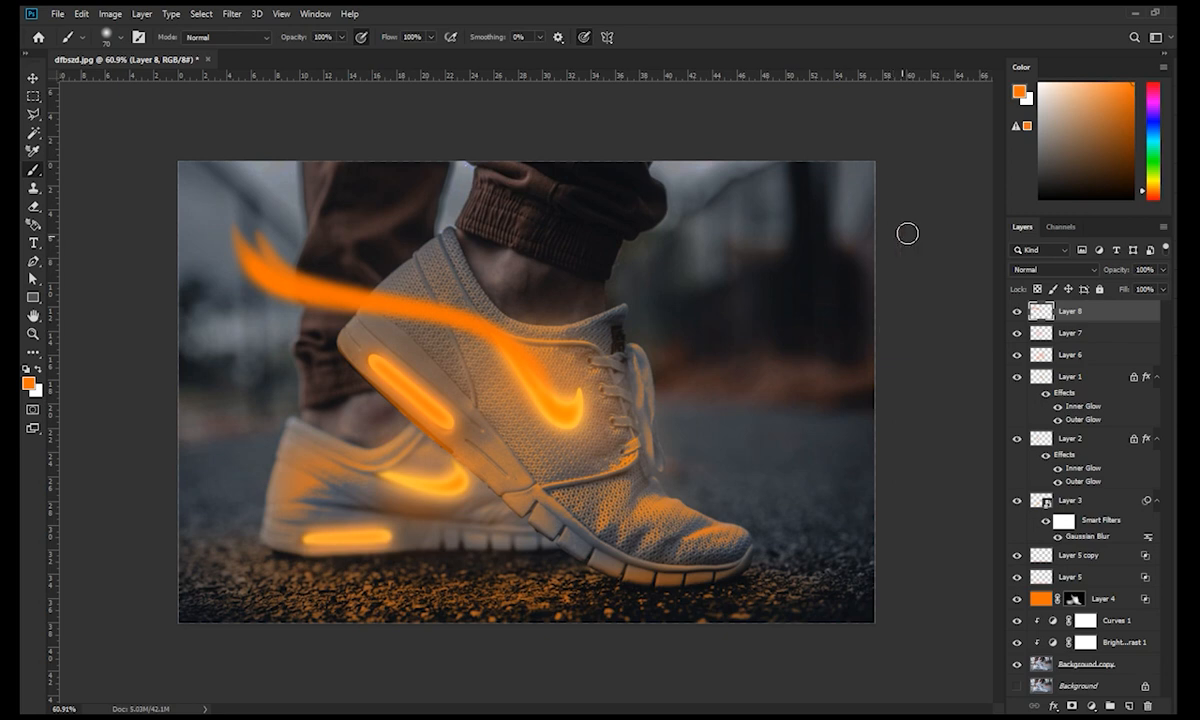
Start a Path Blur on the streak layer and bend its blur path along the streak from the swoosh to its tail
left_click(234, 15)
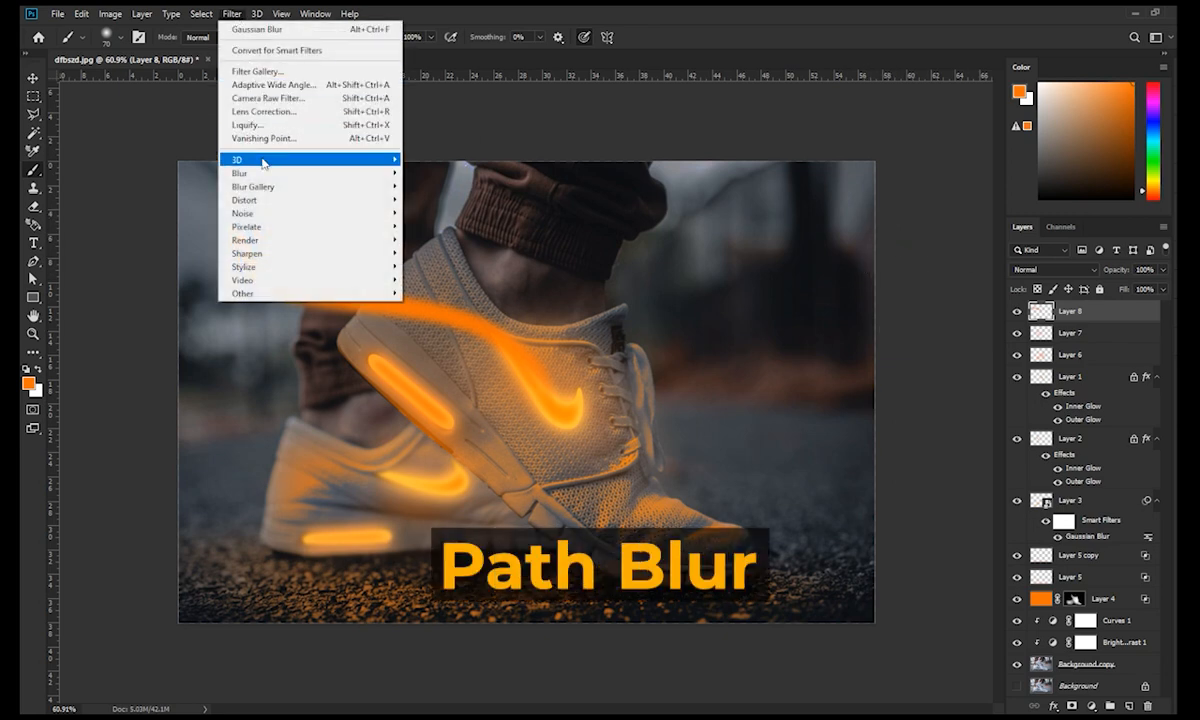
mouse_move(248, 173)
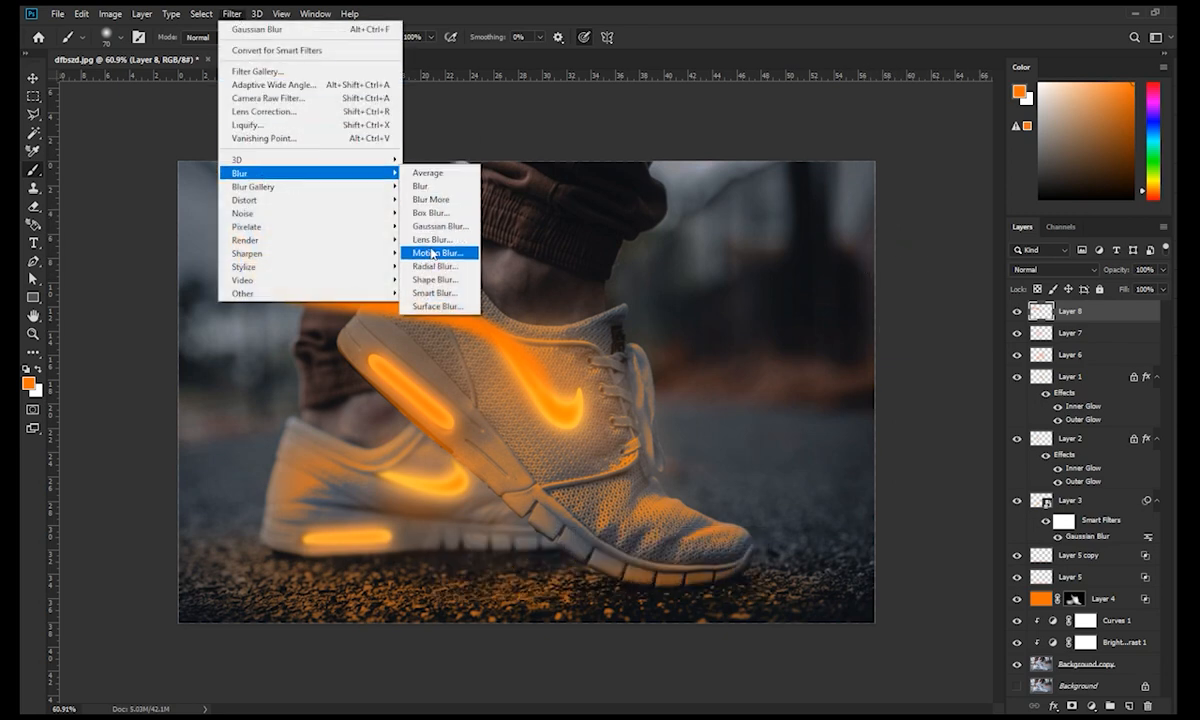
mouse_move(385, 187)
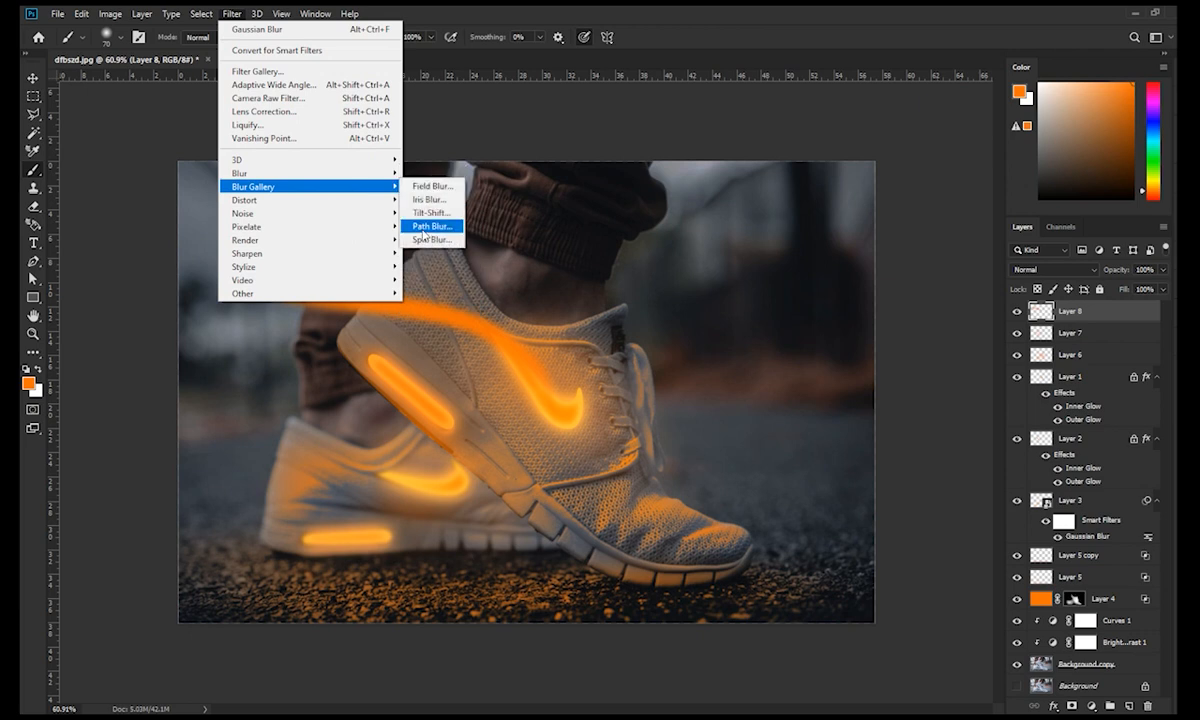
left_click(425, 228)
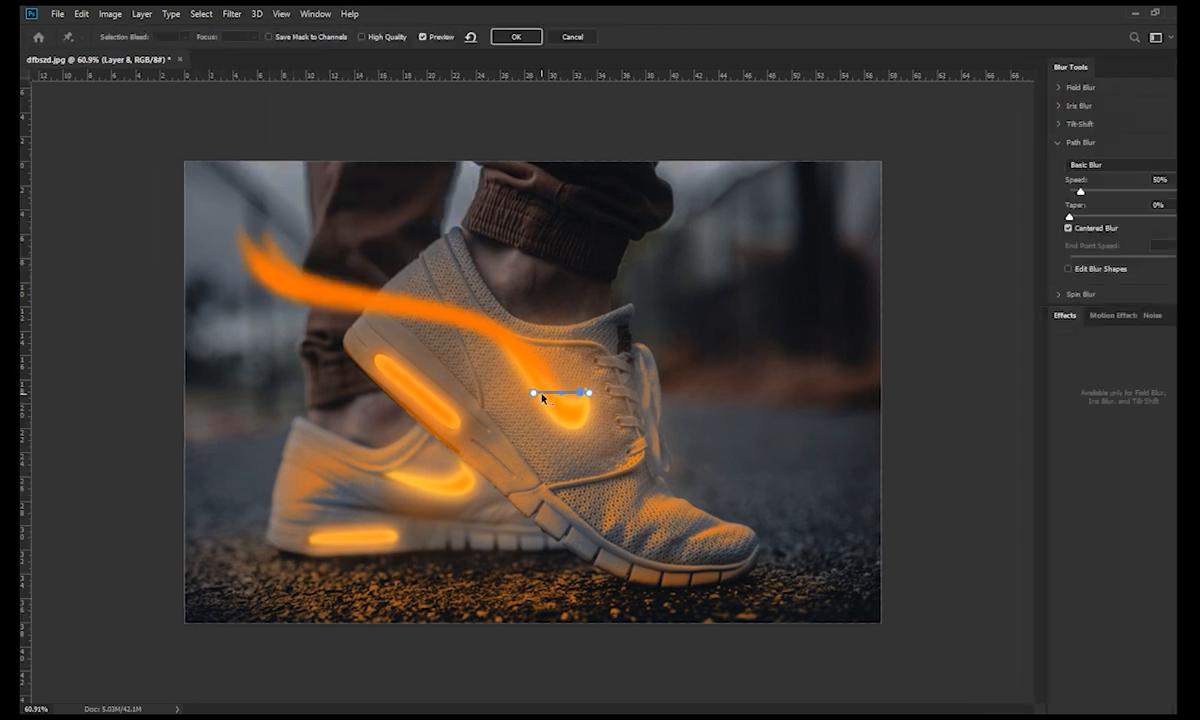
left_click_drag(536, 395, 252, 242)
left_click_drag(308, 275, 277, 290)
left_click_drag(380, 378, 474, 320)
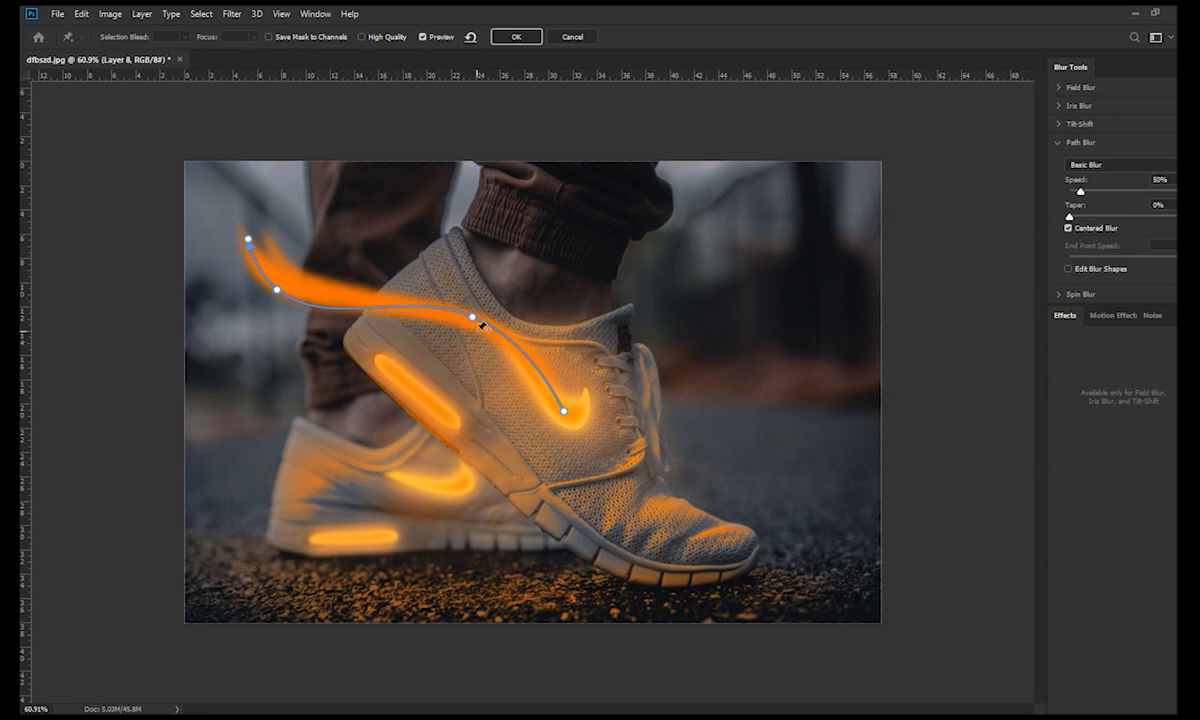
Set the tail end point speed to 301 px and the blur speed to 334%, then apply the Path Blur
left_click(249, 242)
left_click_drag(1103, 254, 1140, 262)
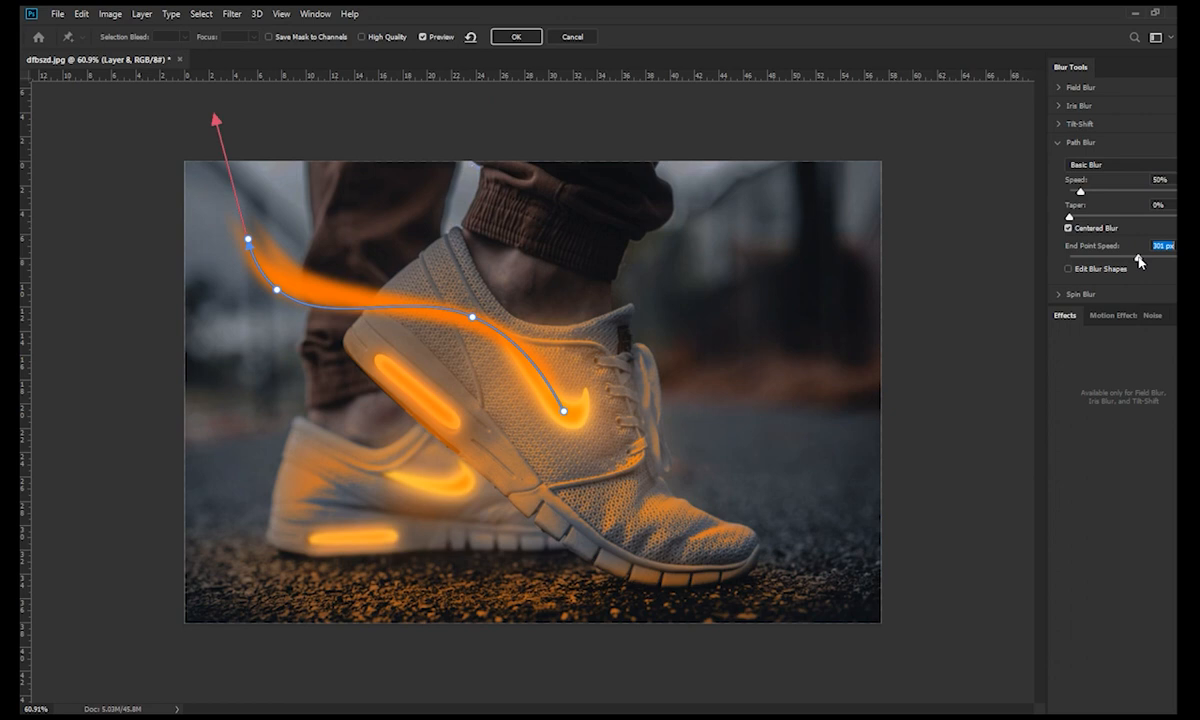
left_click_drag(1084, 193, 1119, 194)
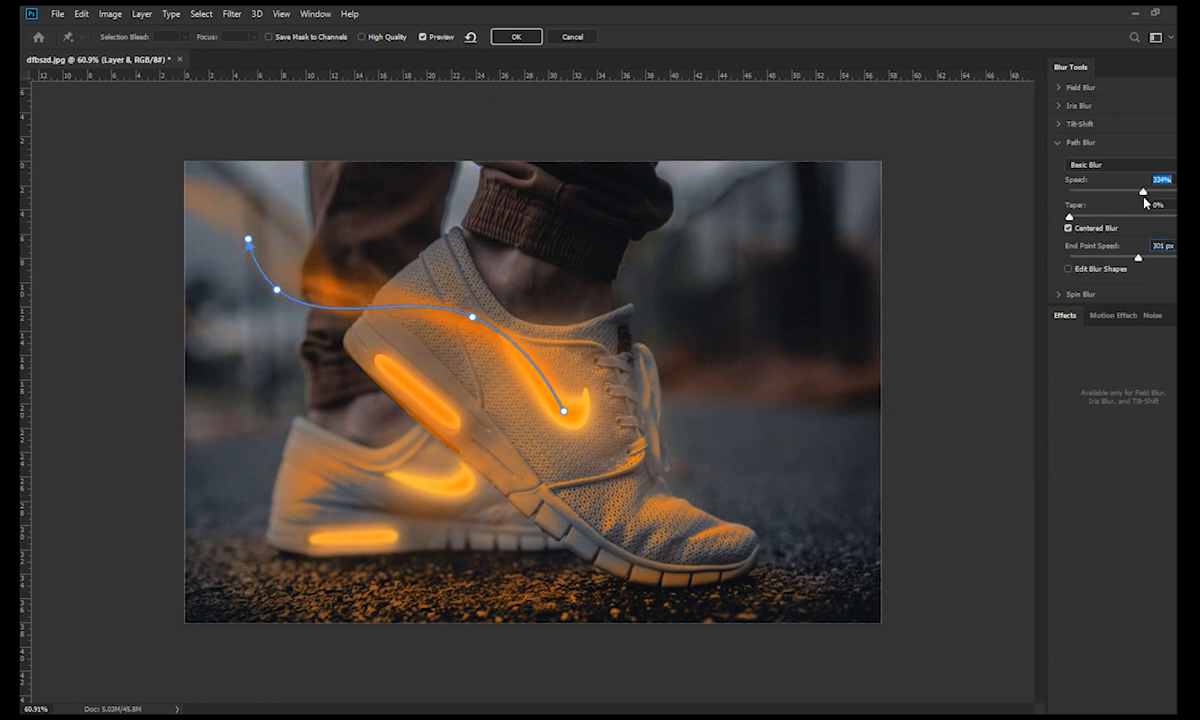
left_click_drag(1069, 216, 1089, 216)
mouse_move(1143, 192)
left_mouse_down()
mouse_move(1125, 193)
mouse_move(1142, 193)
left_mouse_up()
left_click(522, 40)
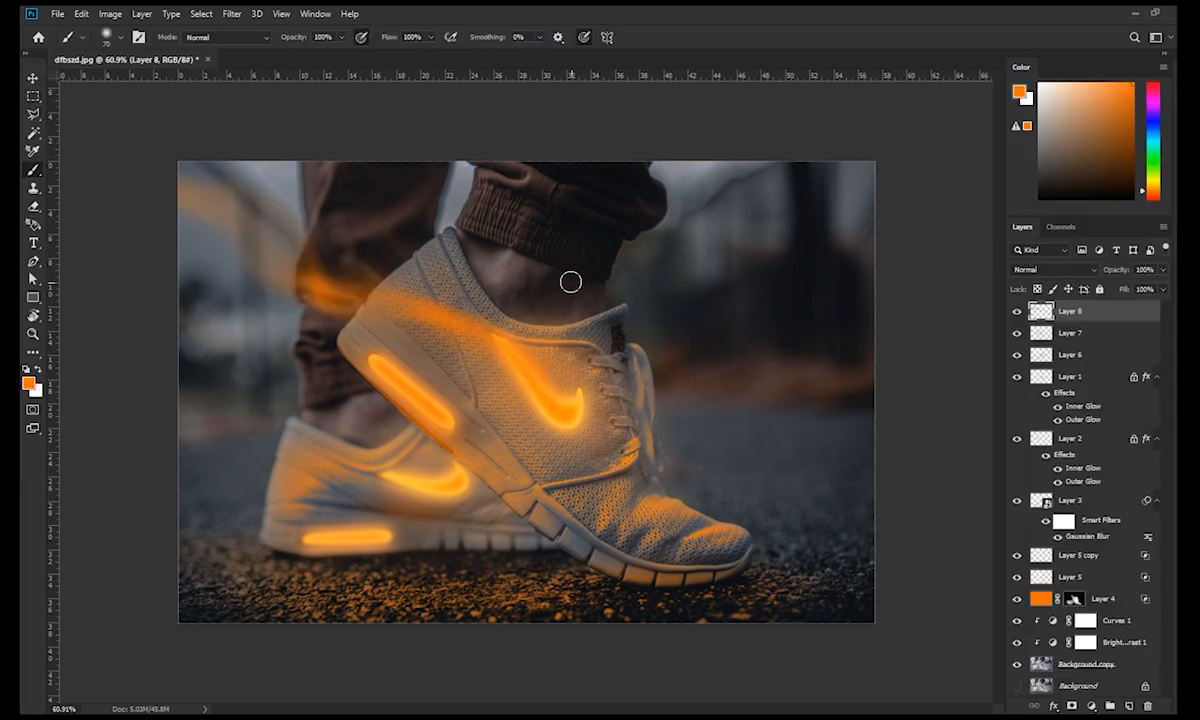
Add a new layer and paint an orange streak from the front shoe's air window up behind the heel
scroll(509, 332, "down", 2)
scroll(514, 358, "up", 1)
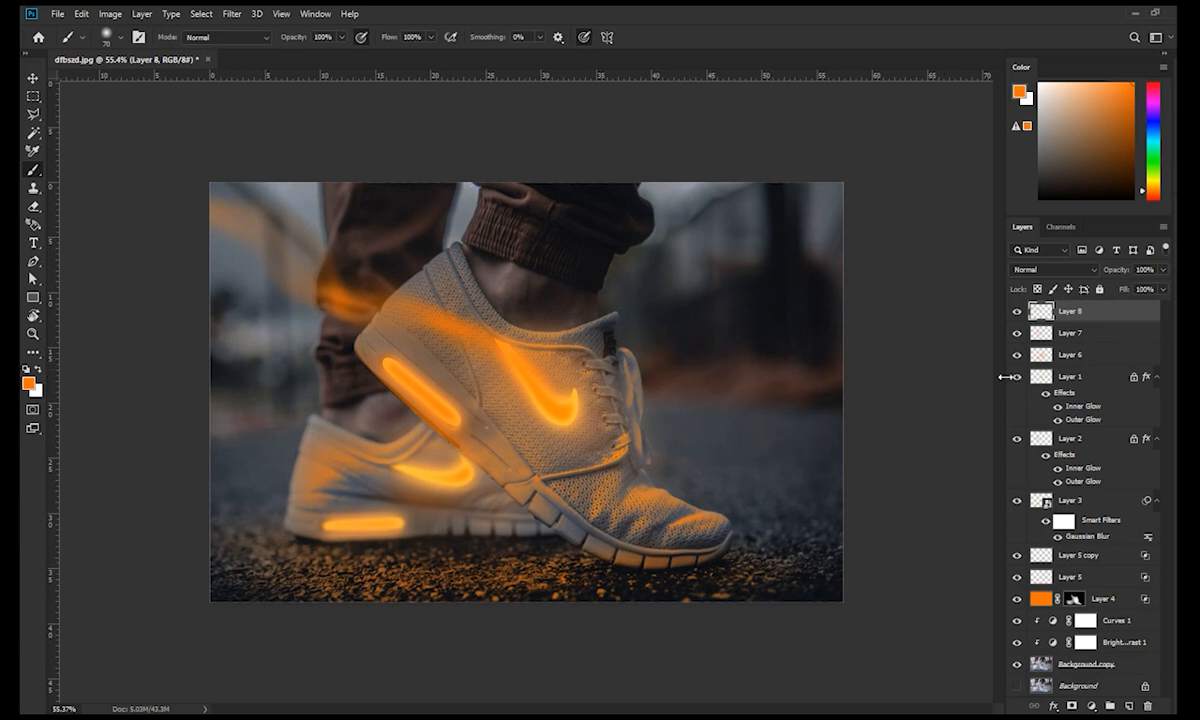
left_click(1127, 707)
left_click_drag(414, 381, 266, 262)
key("ctrl+z")
left_click_drag(414, 390, 280, 226)
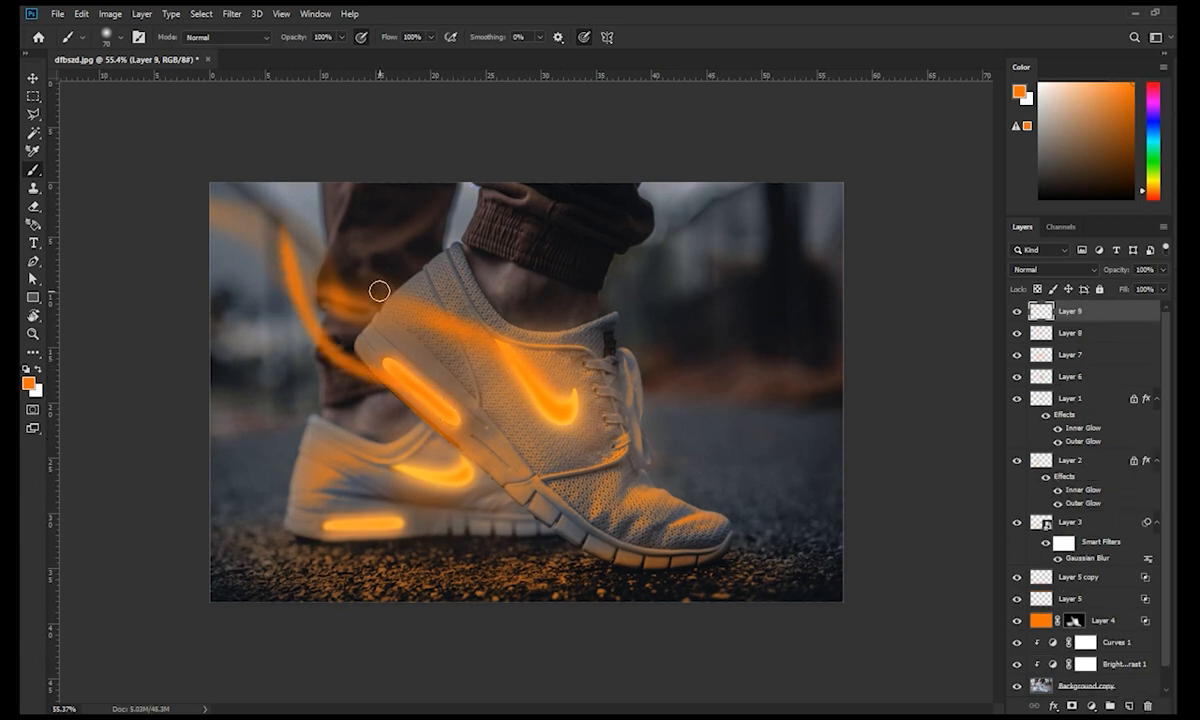
Start a Path Blur on Layer 9 and shape its blur path along the air window streak
left_click(232, 14)
mouse_move(300, 186)
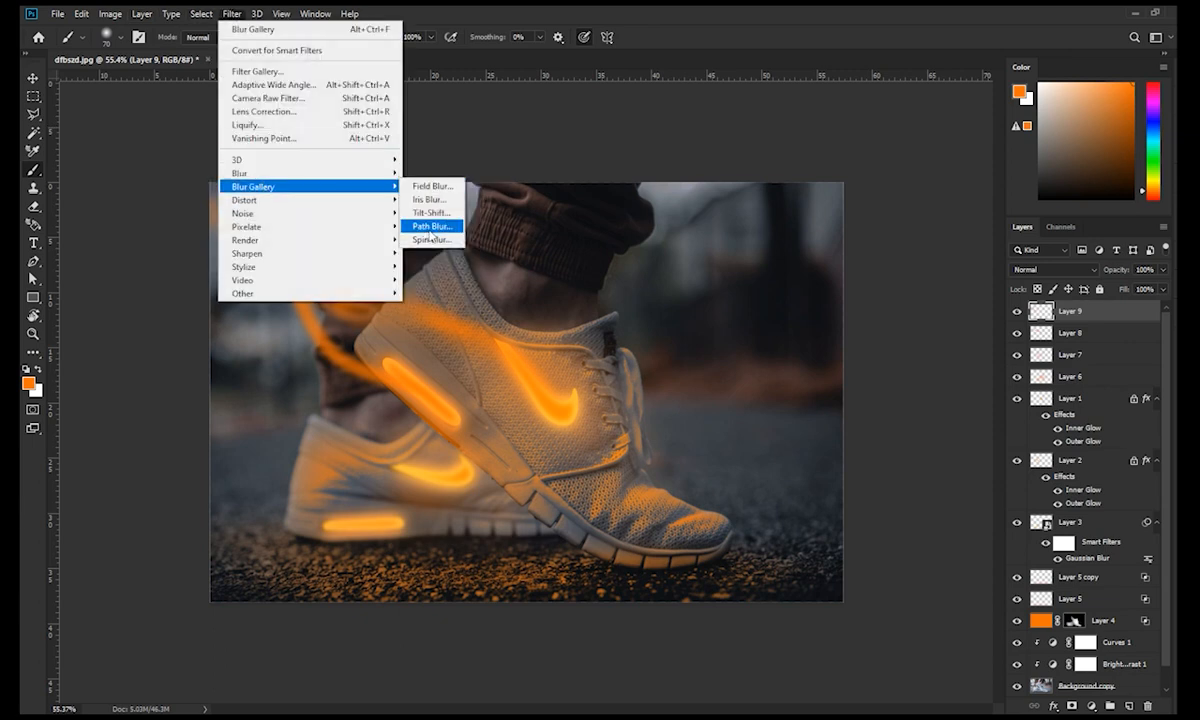
left_click(431, 231)
left_click_drag(533, 394, 452, 416)
left_click_drag(584, 394, 285, 228)
left_click_drag(377, 330, 315, 324)
left_click(390, 372)
Set the air window streak's end point speed to 288 px and blur speed to 268%, then apply the blur
left_click_drag(1104, 258, 1136, 258)
left_click_drag(1080, 191, 1128, 192)
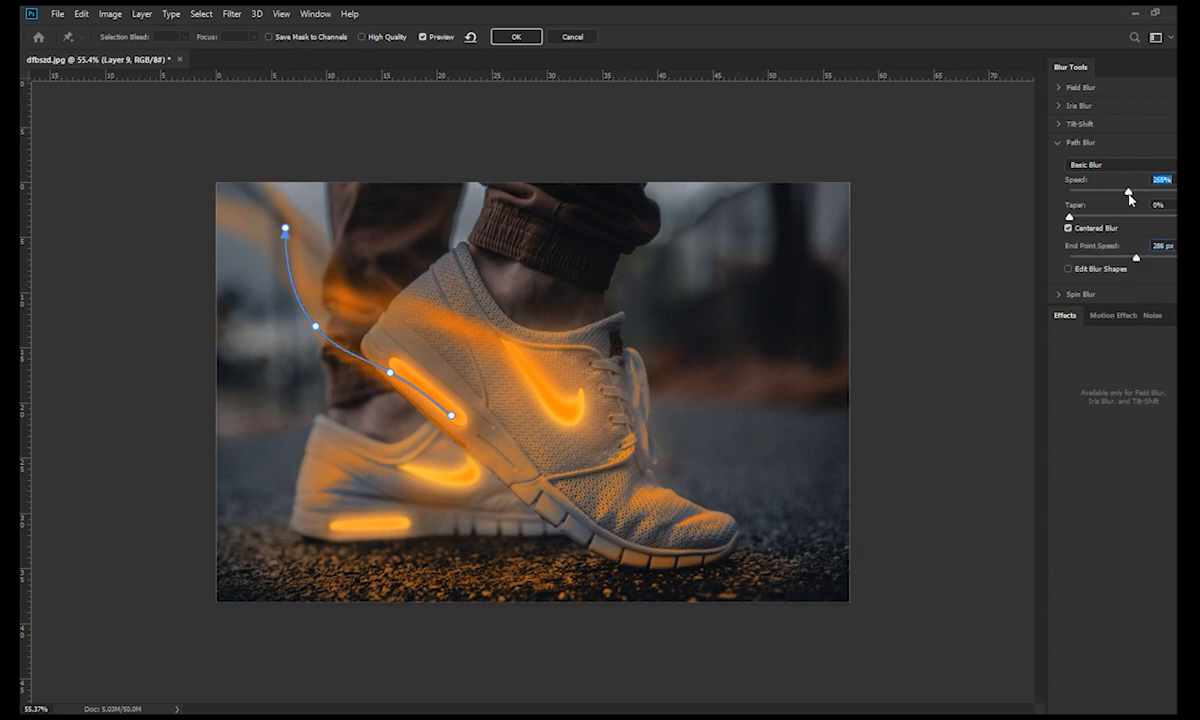
left_click(516, 36)
scroll(440, 390, "down", 4)
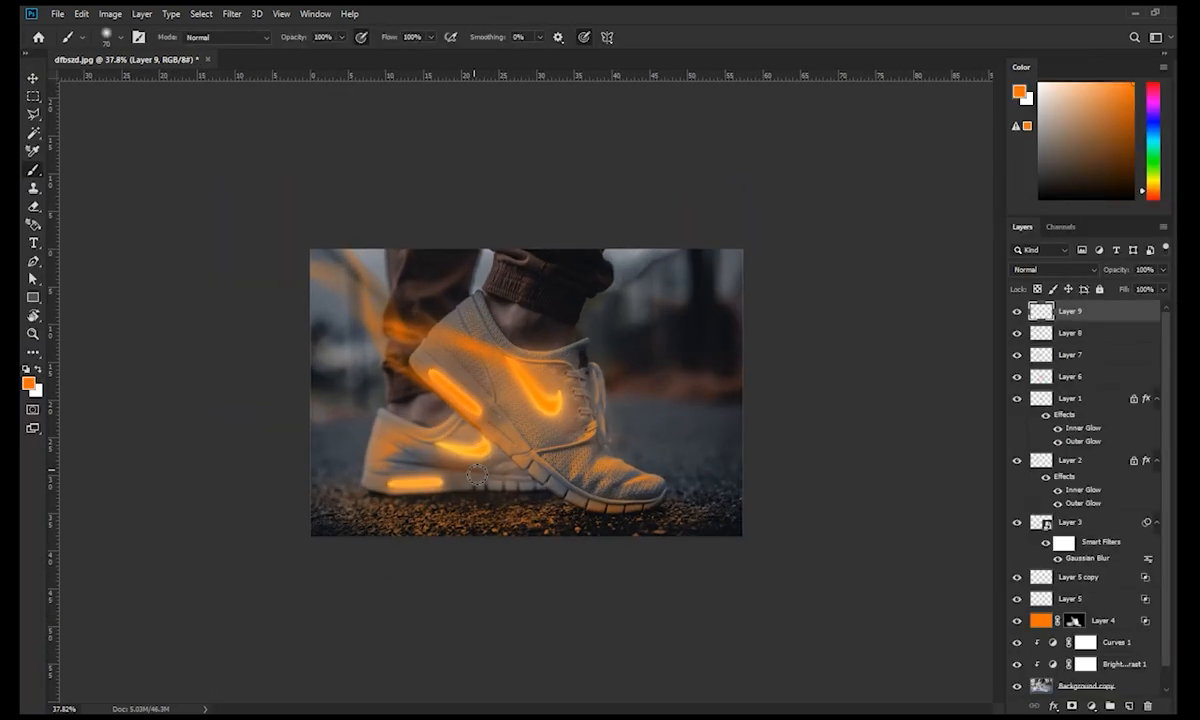
scroll(475, 472, "up", 2)
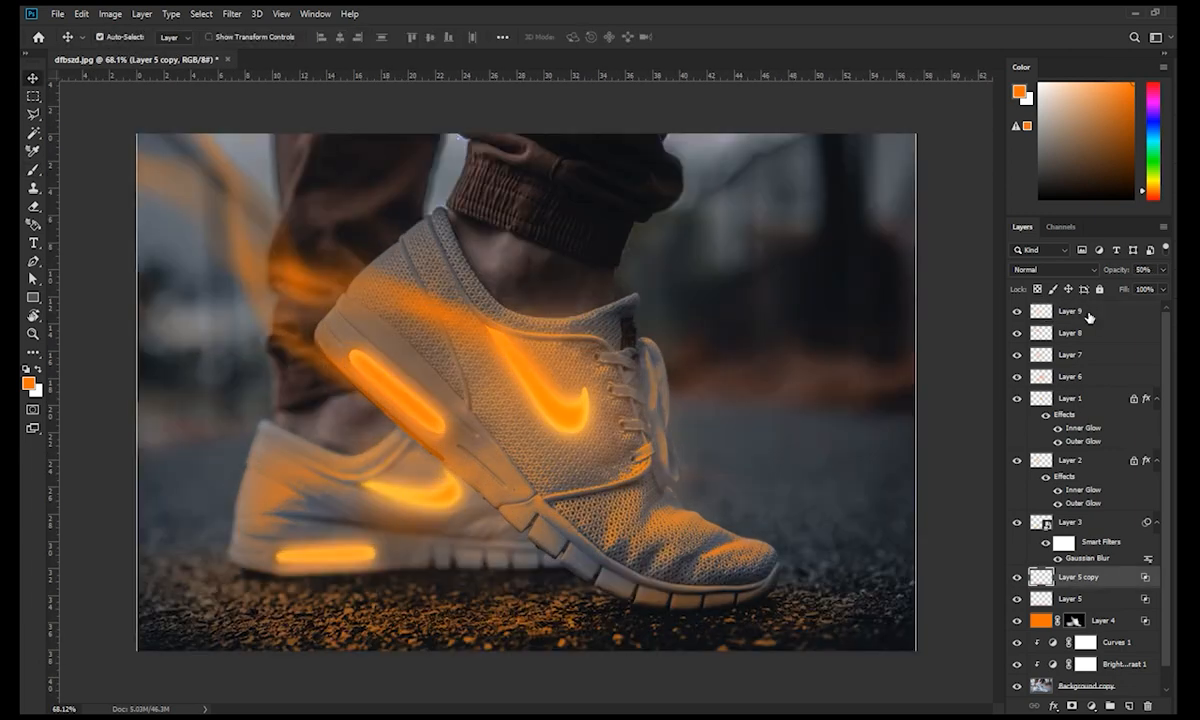
Set the blend mode of both streak layers, Layer 8 and Layer 9, to Screen
left_click(1087, 316)
left_click(1017, 313)
left_click(1017, 313)
left_click(1070, 330)
left_click(1057, 271)
left_click(1057, 271)
scroll(1056, 271, "down", 8)
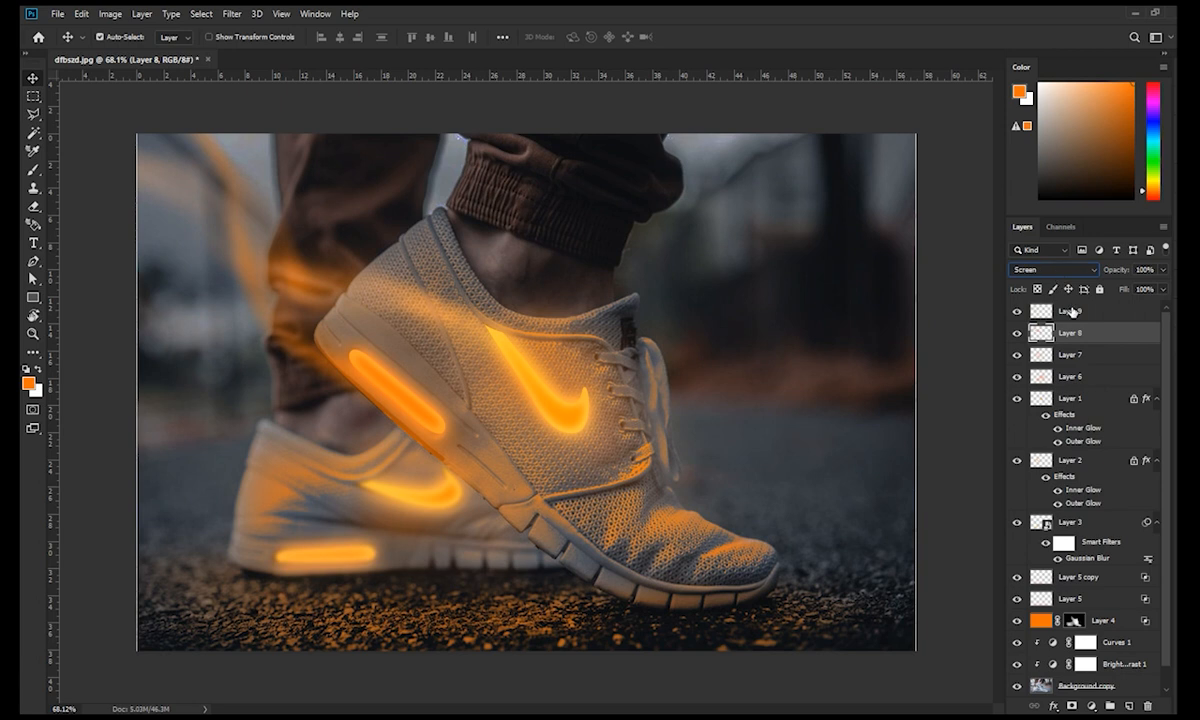
left_click(1070, 311)
left_click(1055, 270)
left_click(1030, 378)
scroll(1030, 389, "down", 6)
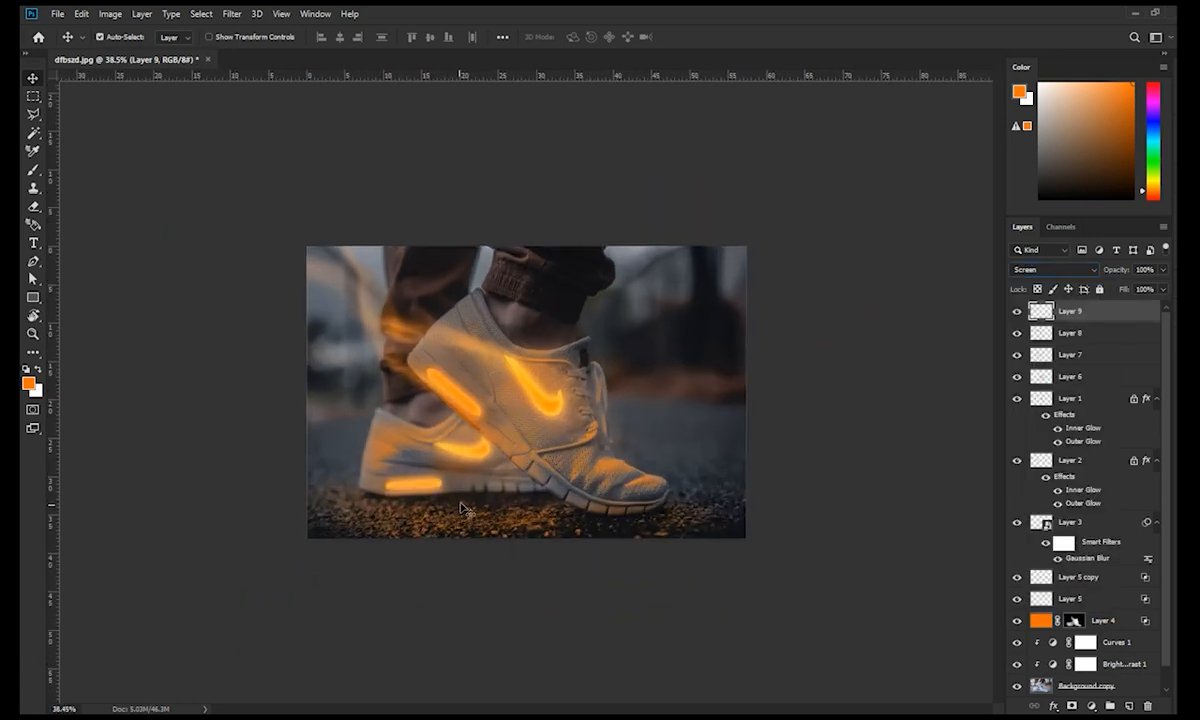
scroll(1043, 450, "up", 1)
Duplicate Layer 8 and Layer 9 together to intensify the light streaks, then select only Layer 9 copy
left_click(1070, 333, "shift")
key("ctrl+j")
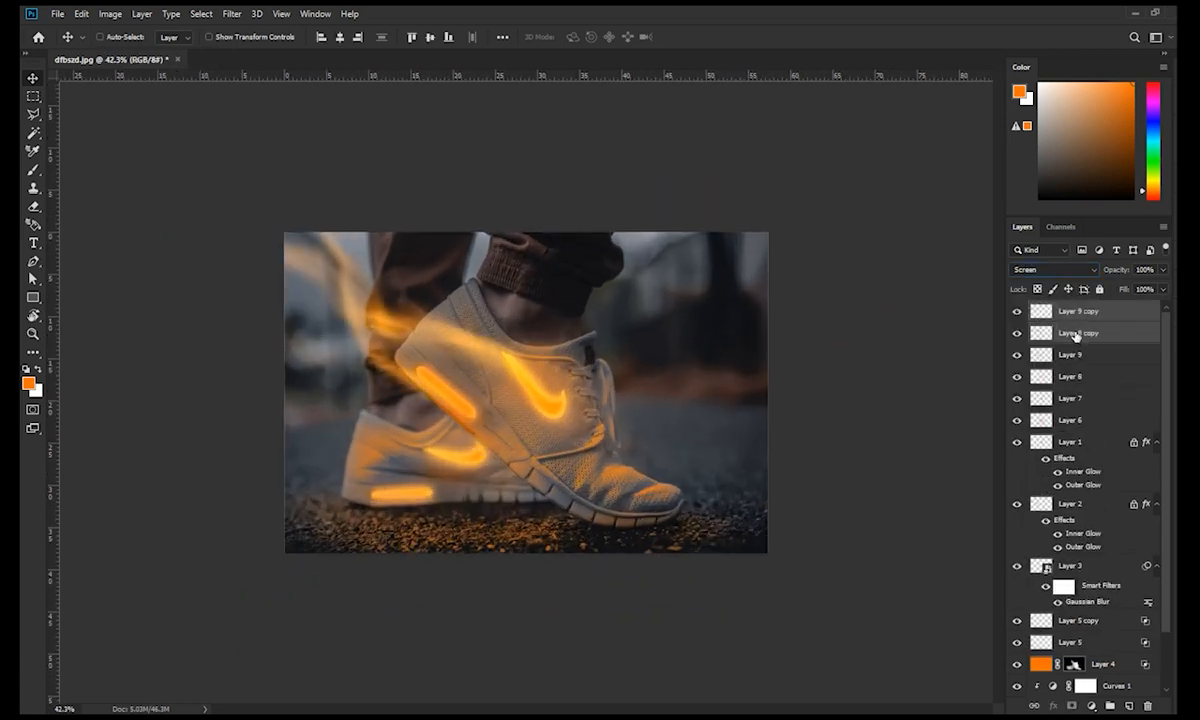
scroll(537, 424, "up", 1)
left_click(1095, 314)
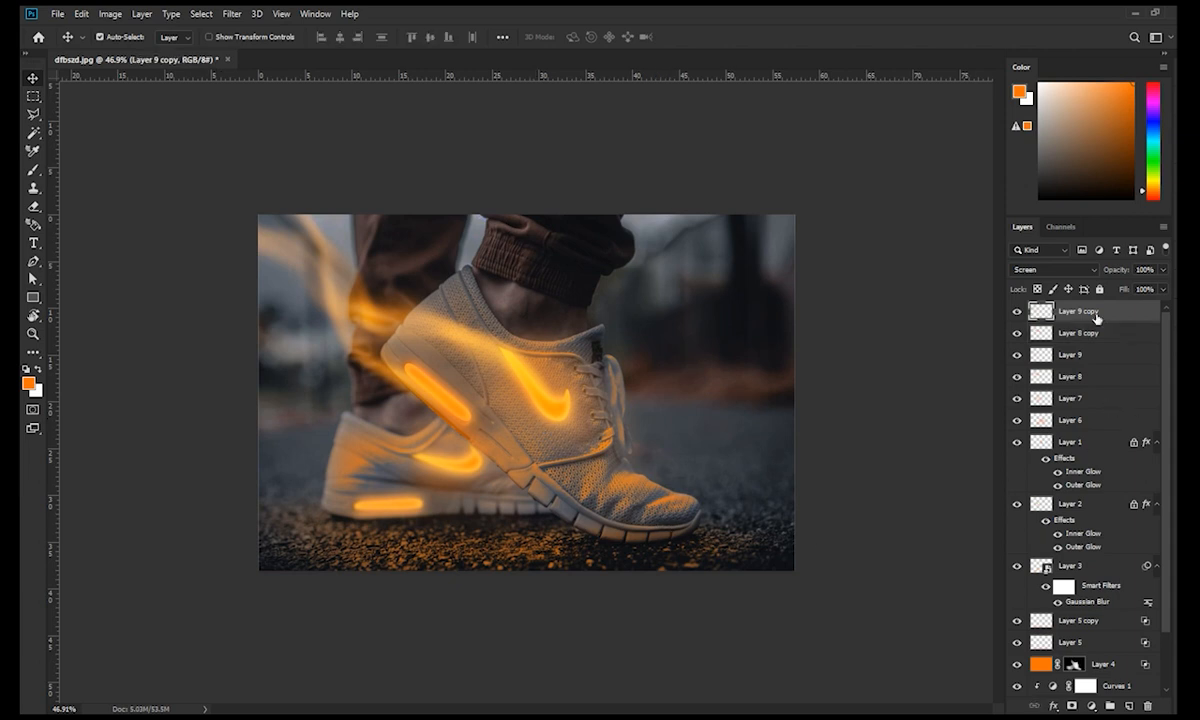
Set the contrast of the Brightness/Contrast 1 adjustment layer to 72
scroll(1060, 400, "down", 3)
scroll(546, 365, "down", 1)
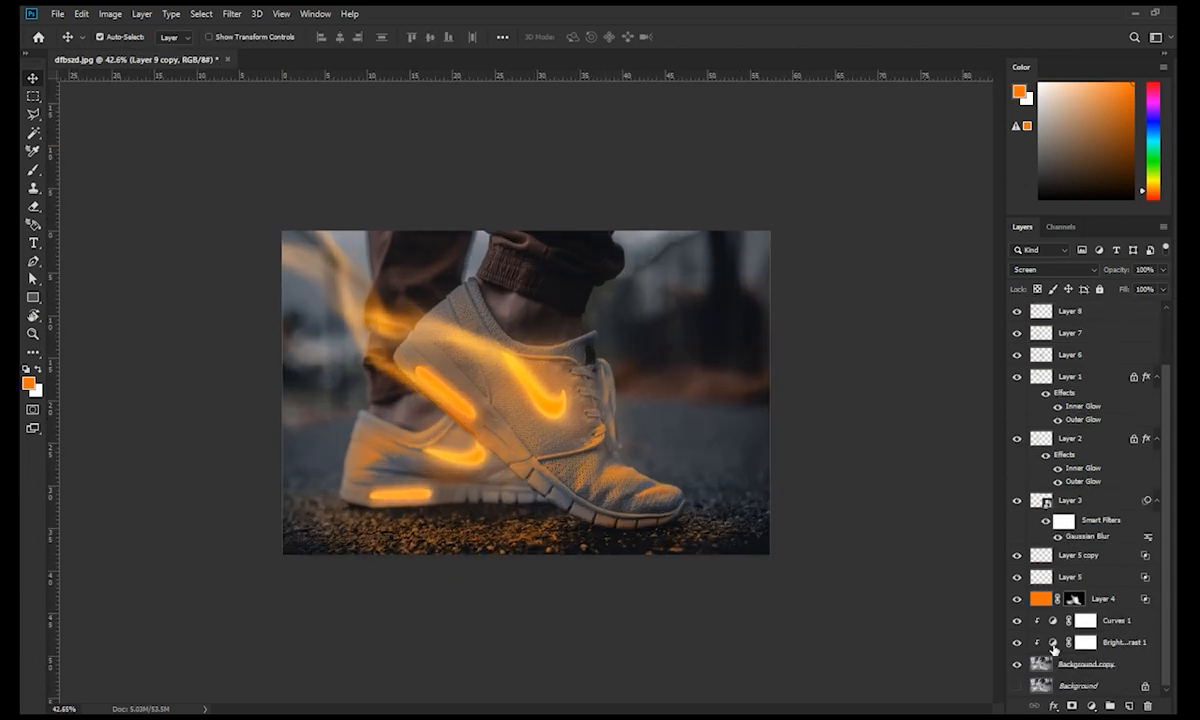
double_click(1053, 644)
left_click_drag(1021, 305, 1055, 306)
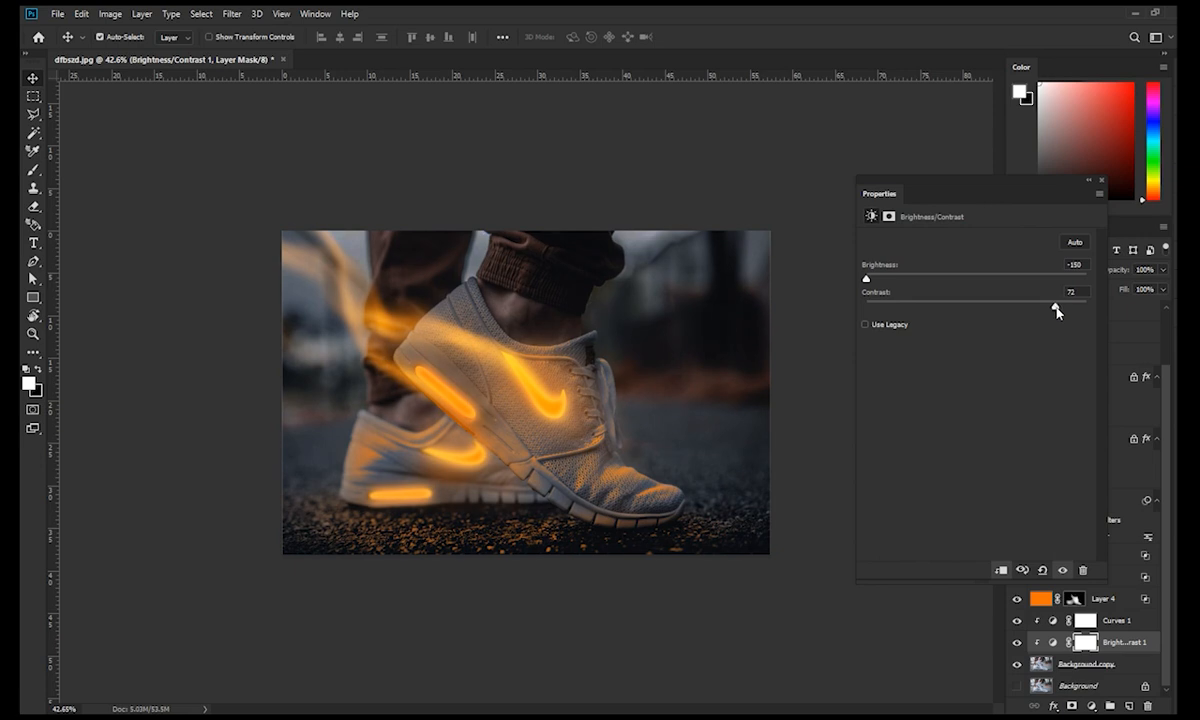
Close the Brightness/Contrast properties and select the Layer 9 copy layer
left_click(1103, 182)
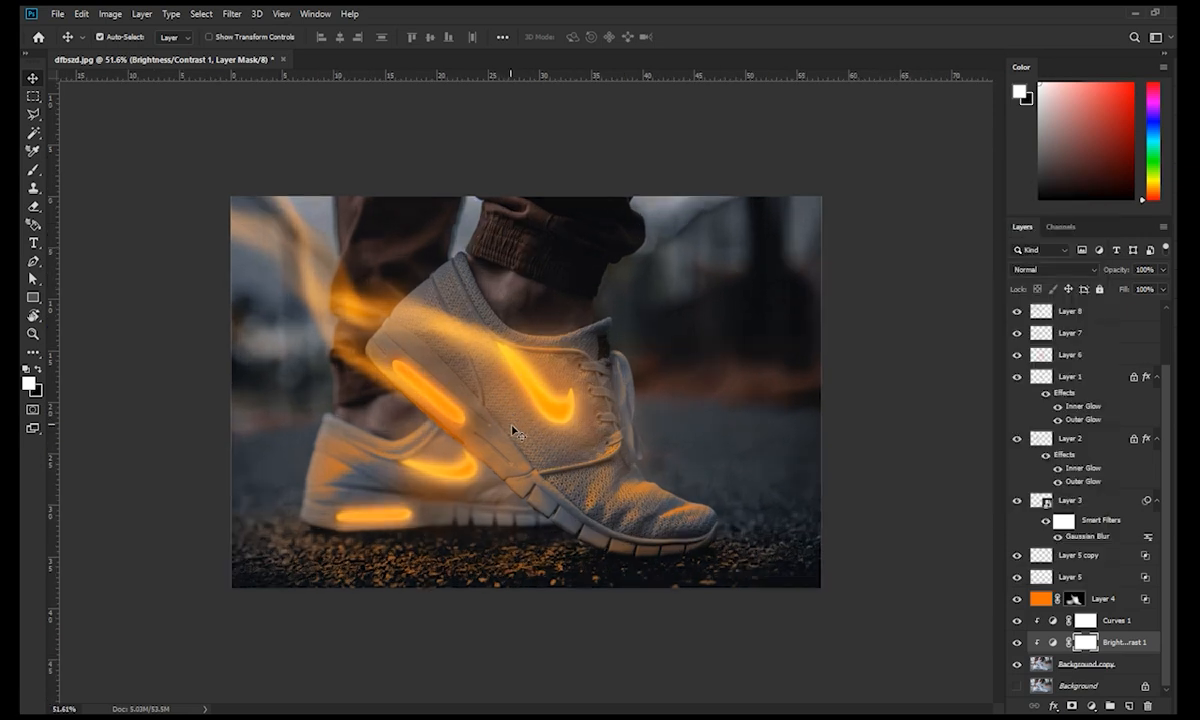
scroll(480, 398, "down", 1)
scroll(1097, 628, "up", 2)
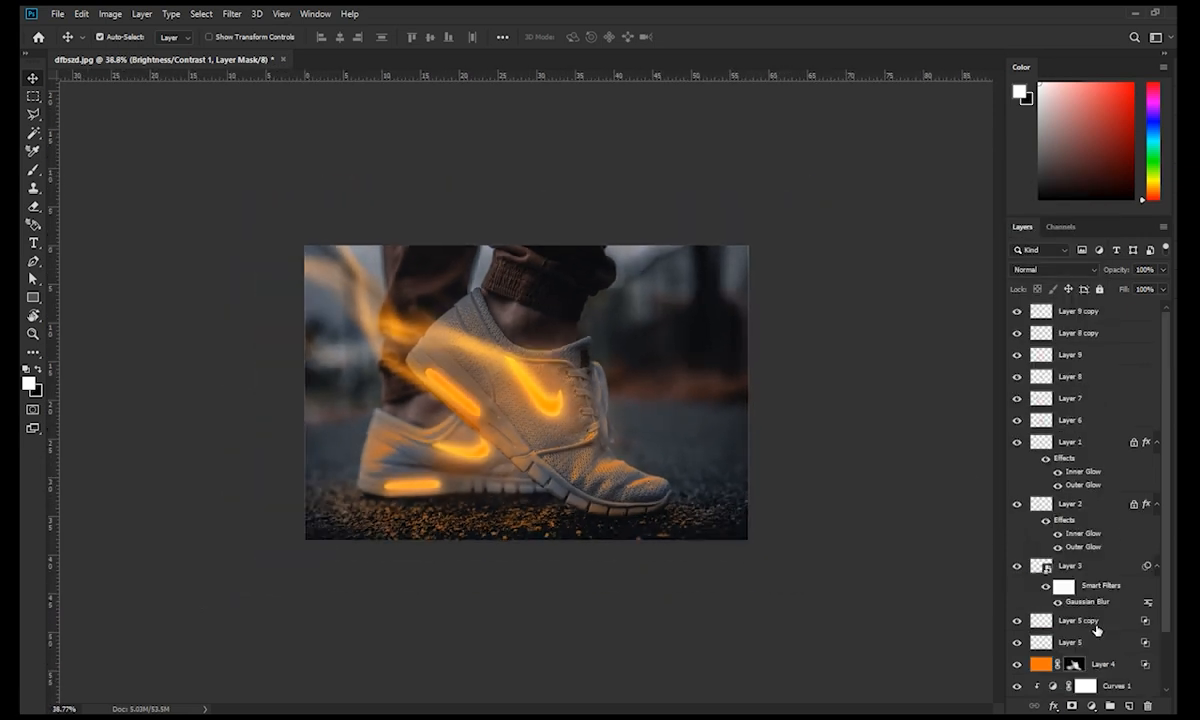
left_click(1097, 312)
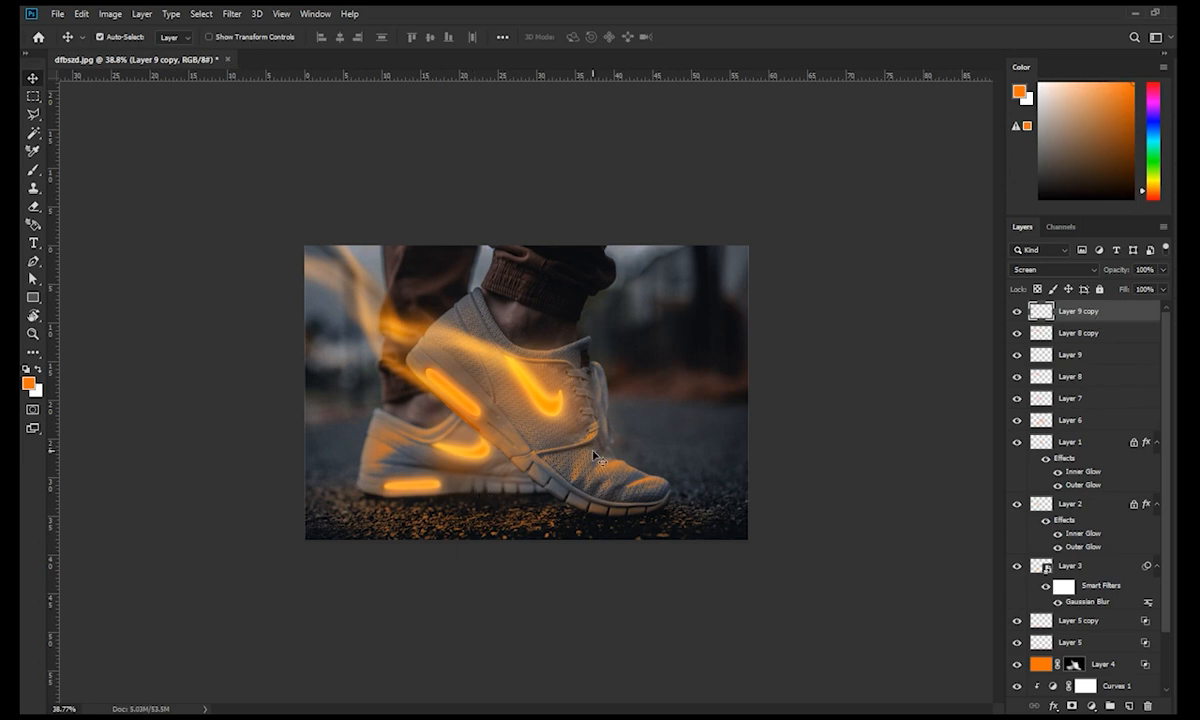
Select Layer 6 and prepare a 300 px brush for painting on it
scroll(555, 512, "up", 1)
left_click(1071, 424)
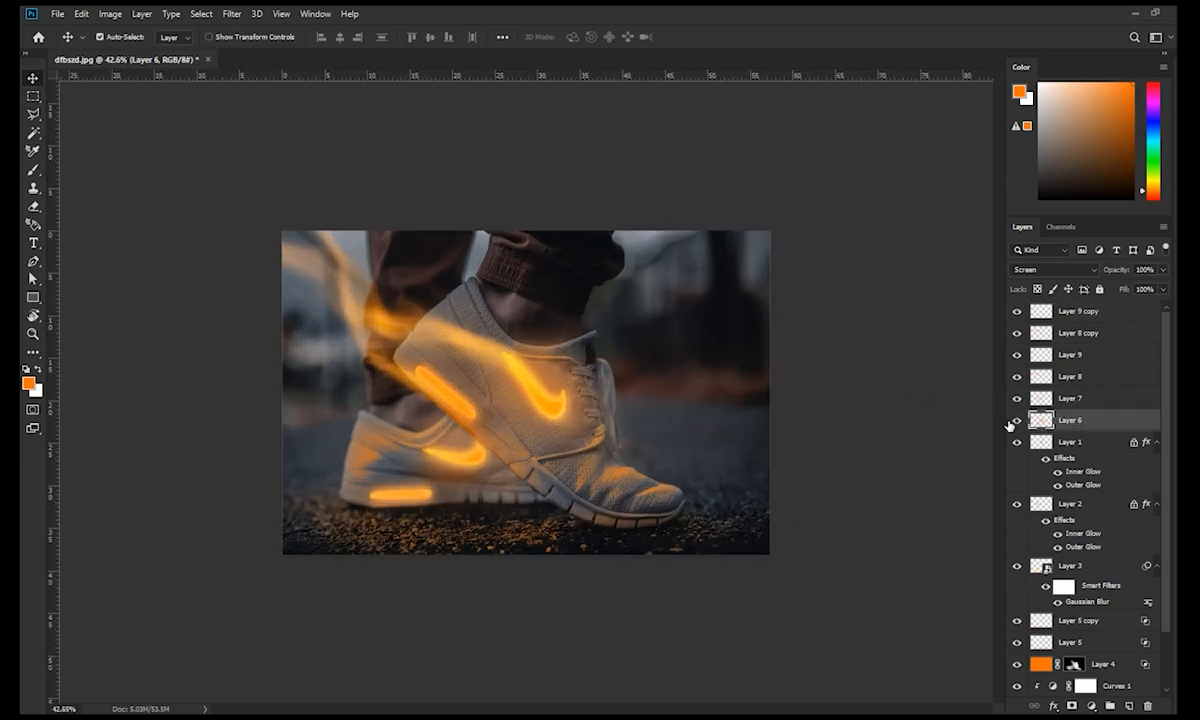
scroll(530, 400, "up", 5)
key("e")
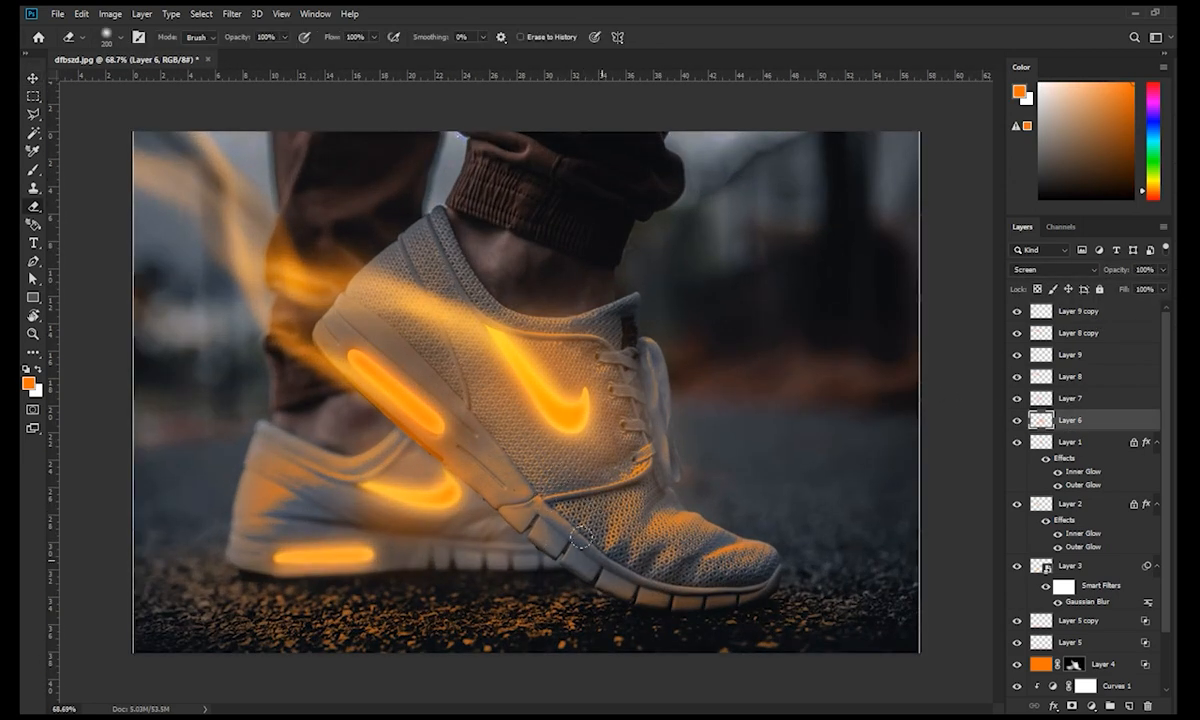
key("b")
key("bracketright")
key("bracketright")
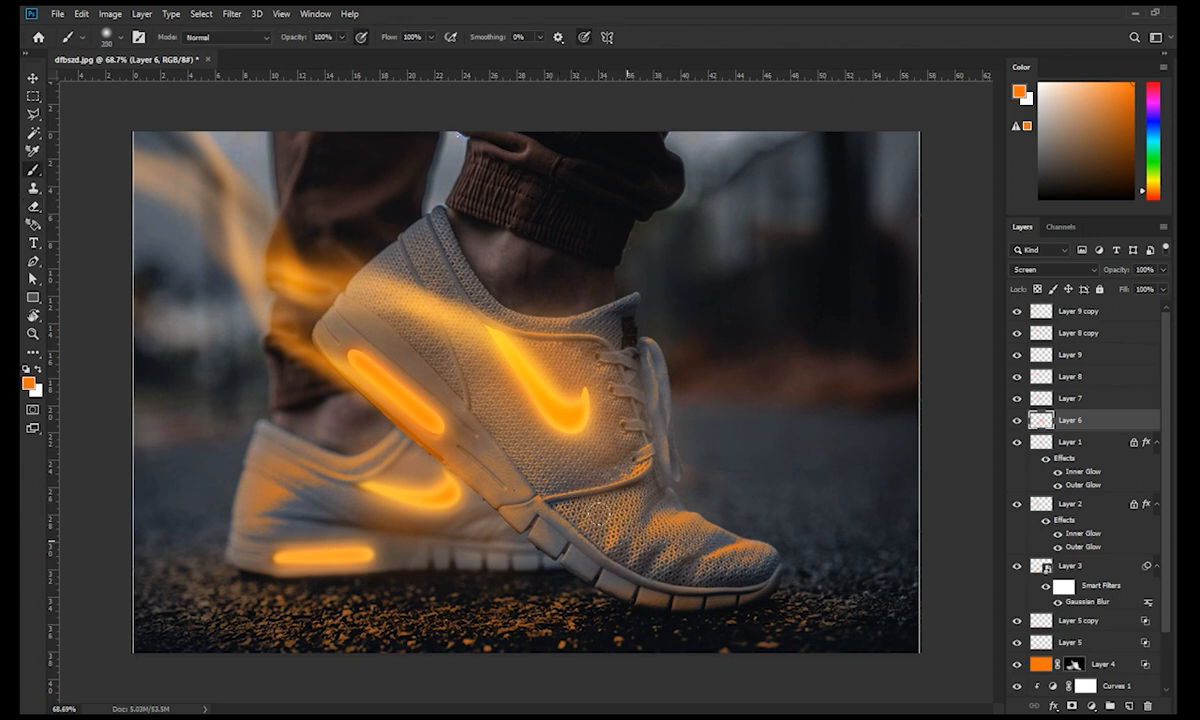
right_click(417, 339)
key("Return")
key("bracketright")
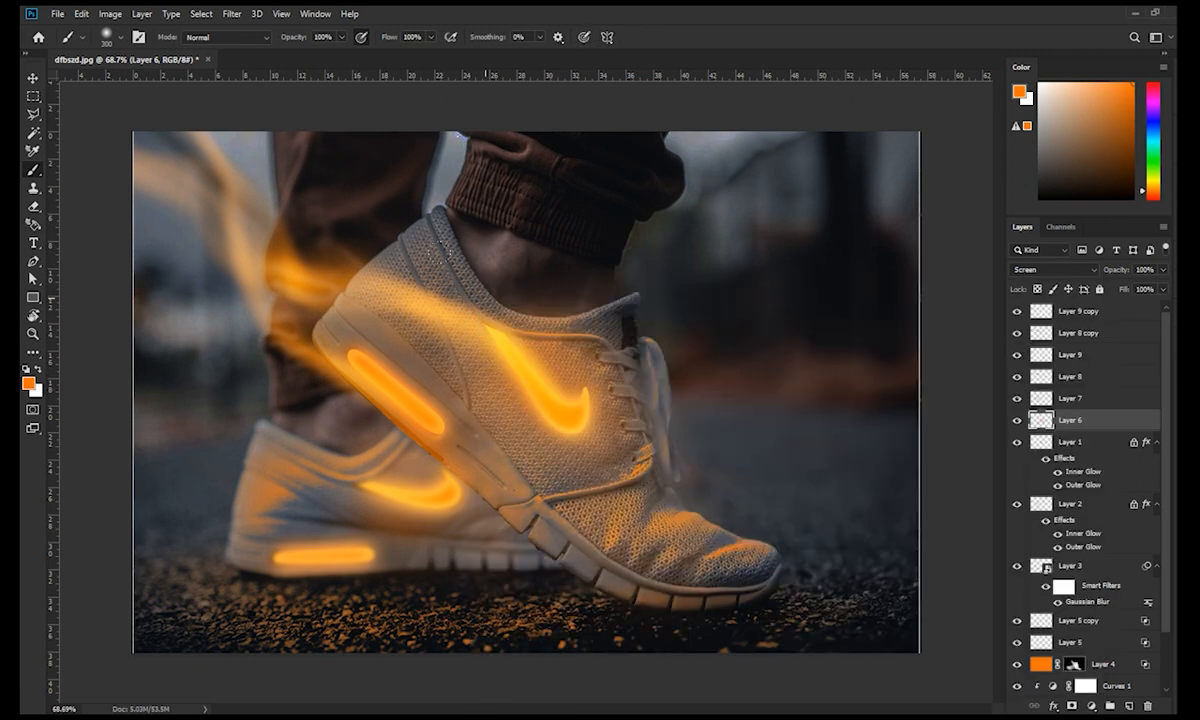
key("v")
scroll(613, 362, "down", 6)
scroll(536, 396, "up", 7)
scroll(536, 396, "down", 2)
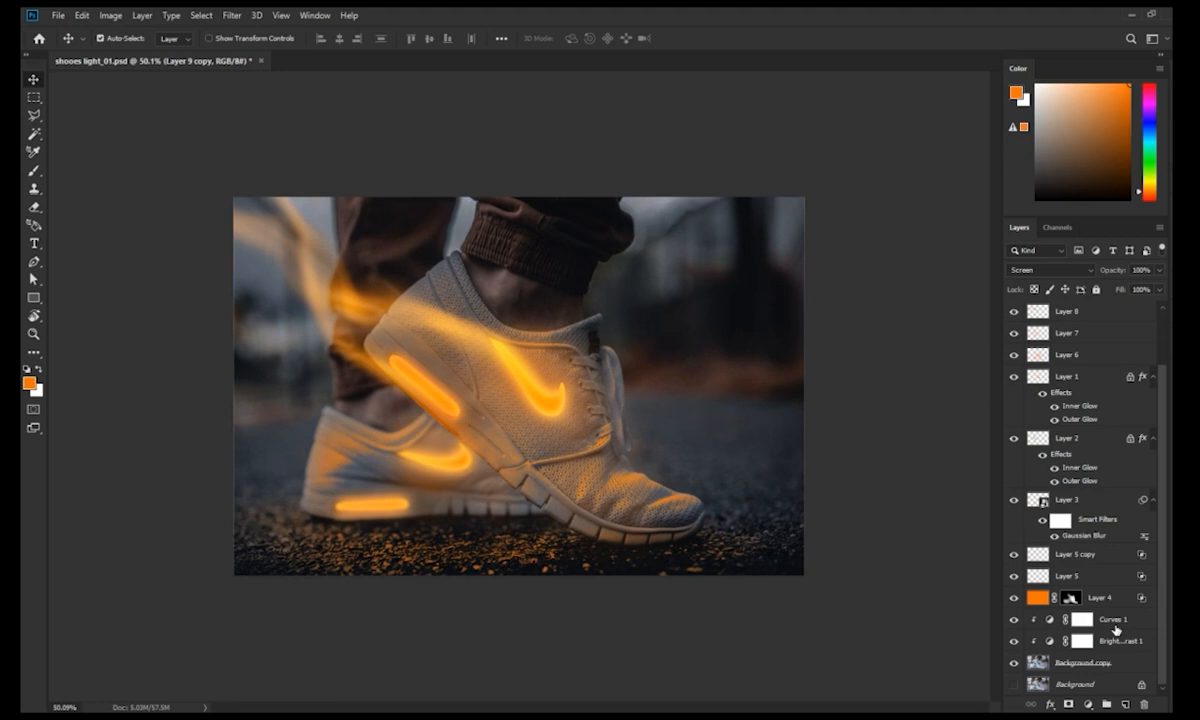
Add a Curves adjustment layer above Curves 1 and move its black point to input 13, output 0
left_click(1082, 620)
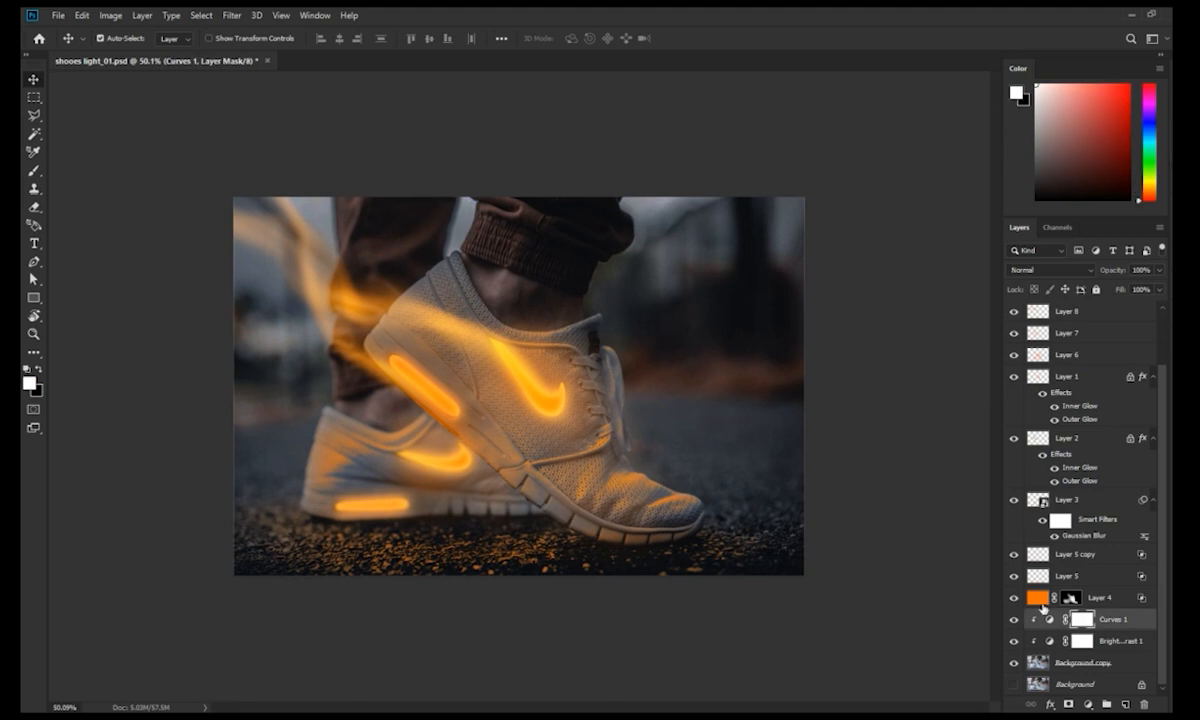
scroll(590, 492, "up", 2)
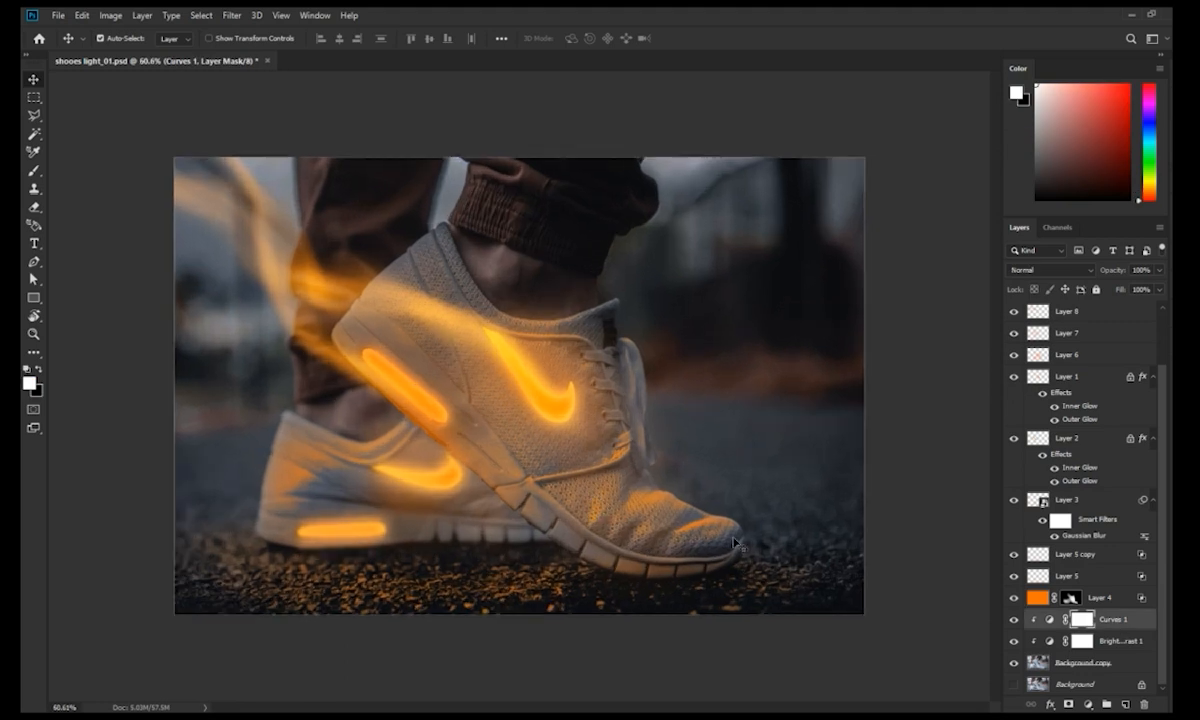
left_click(1088, 706)
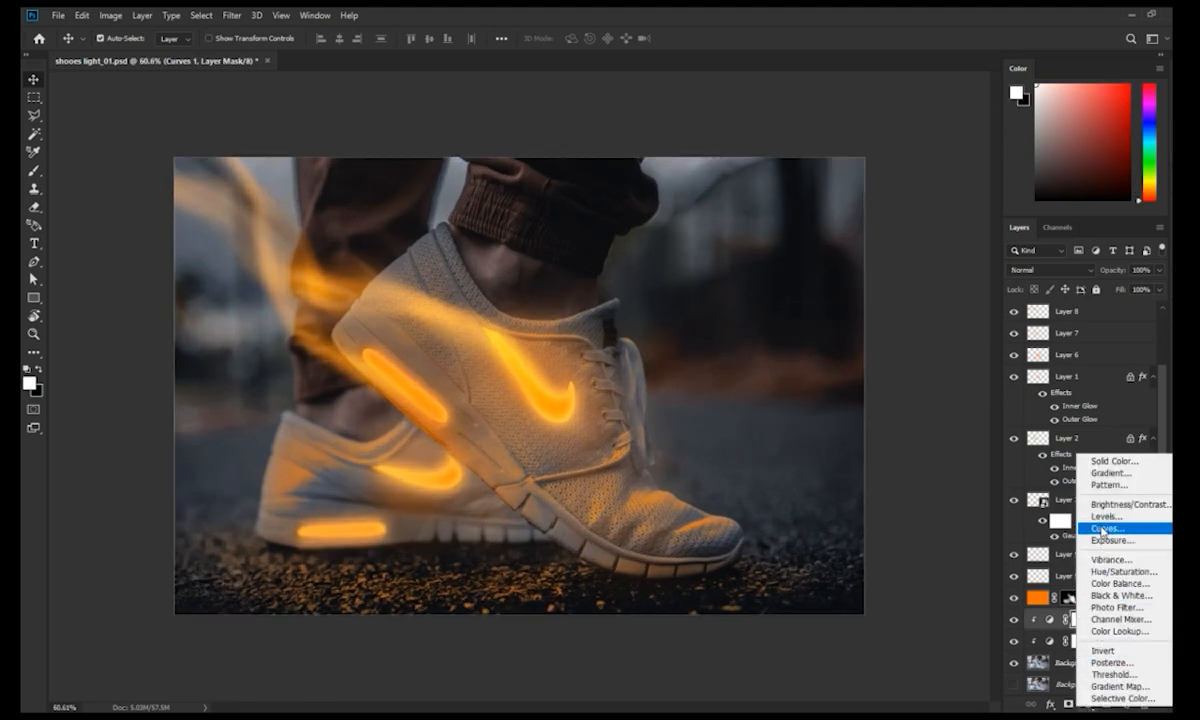
left_click(1035, 522)
mouse_move(1076, 463)
left_mouse_down()
mouse_move(1061, 466)
mouse_move(1077, 477)
left_mouse_up()
left_click_drag(898, 462, 906, 464)
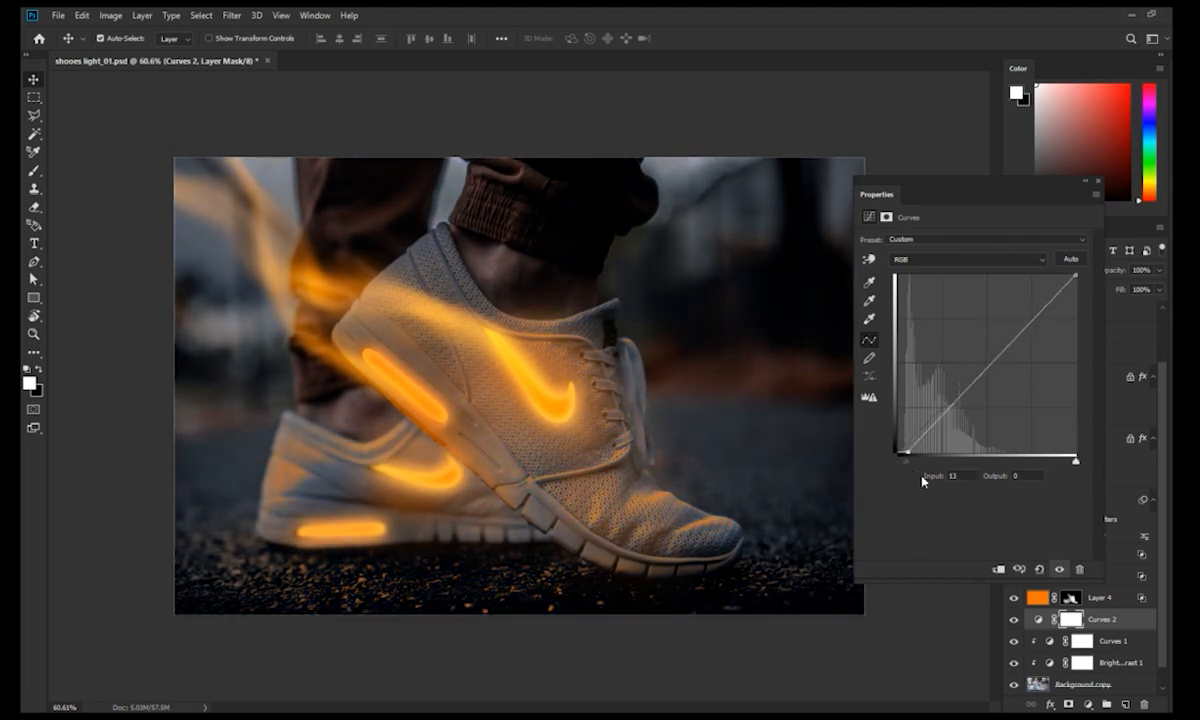
Darken the photo by bending the new curve through input 204, output 171 and input 101, output 54
left_click_drag(1026, 328, 1041, 333)
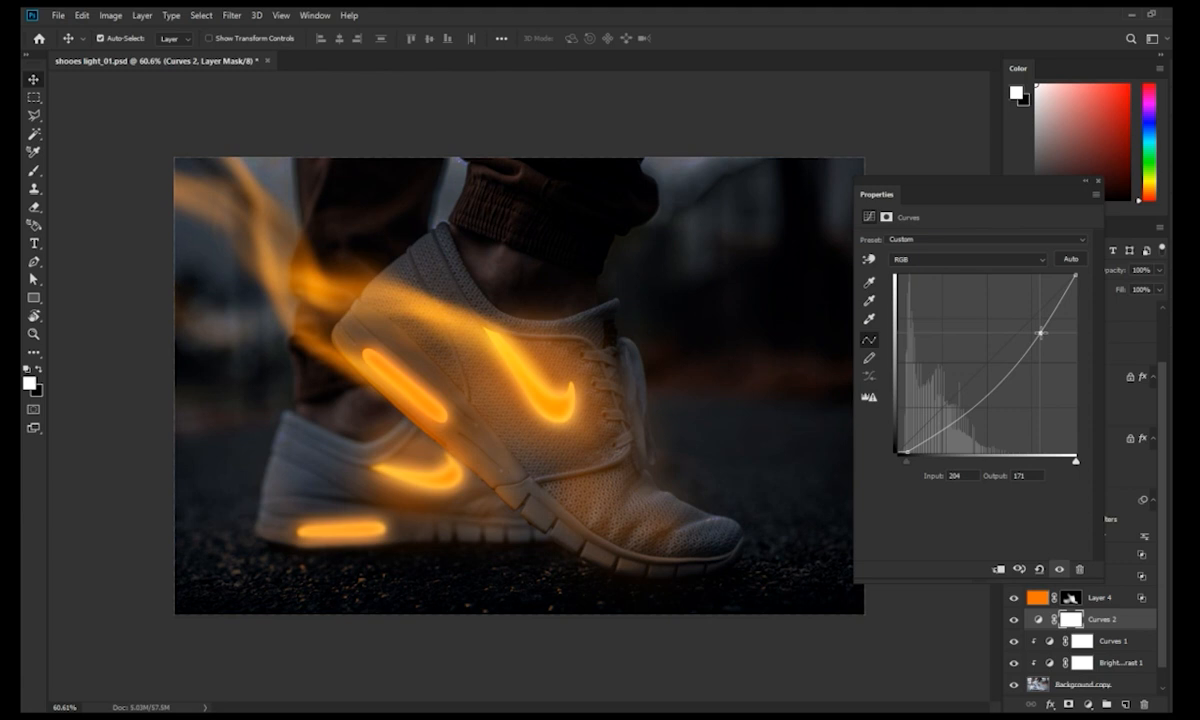
left_click(968, 413)
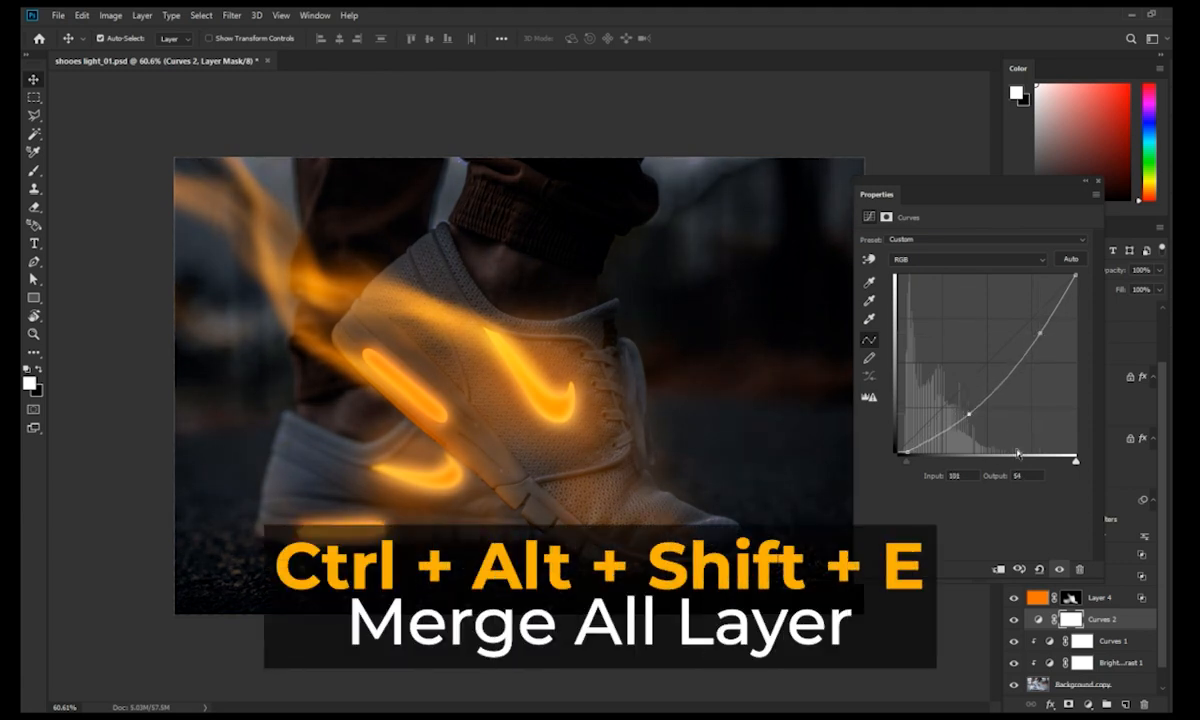
left_click(1100, 182)
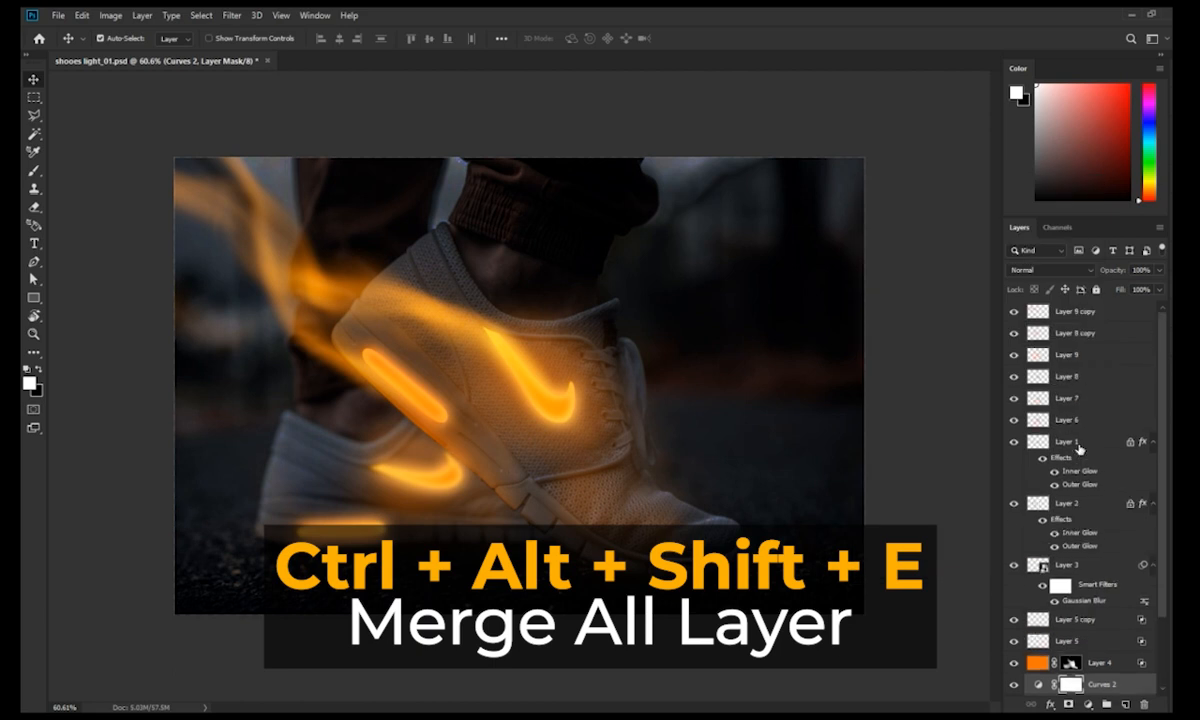
Stamp all visible layers into a new layer at the top of the stack and convert it to a smart object
key("ctrl+alt+shift+e")
right_click(1095, 311)
left_click(960, 313)
Open the Camera Raw Filter on the stamped layer and set temperature to +23, exposure to -0.55 and contrast to +41
left_click(230, 15)
left_click(267, 99)
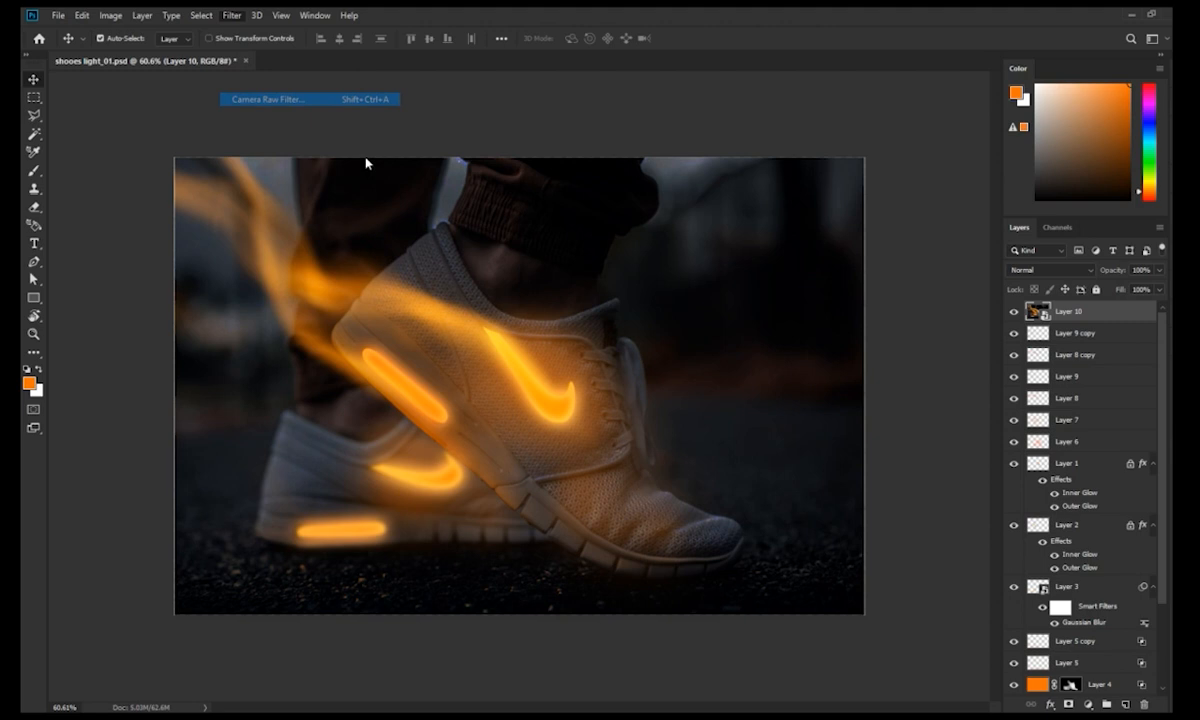
left_click_drag(945, 331, 964, 331)
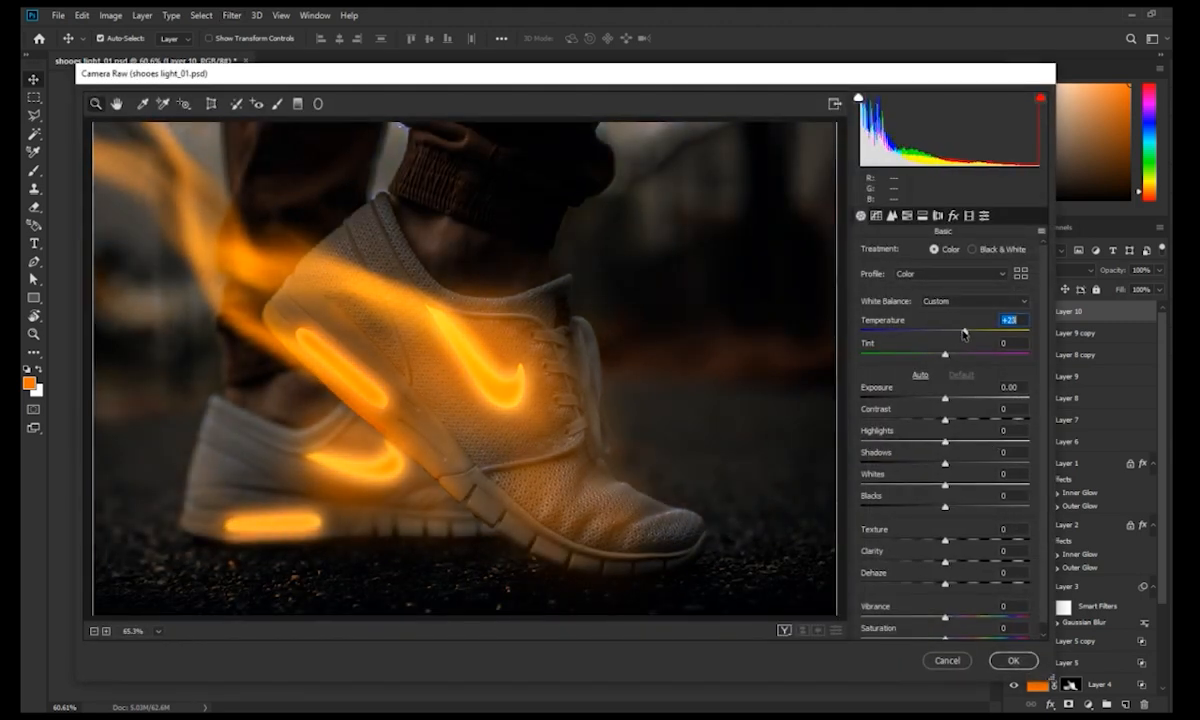
left_click_drag(945, 399, 981, 420)
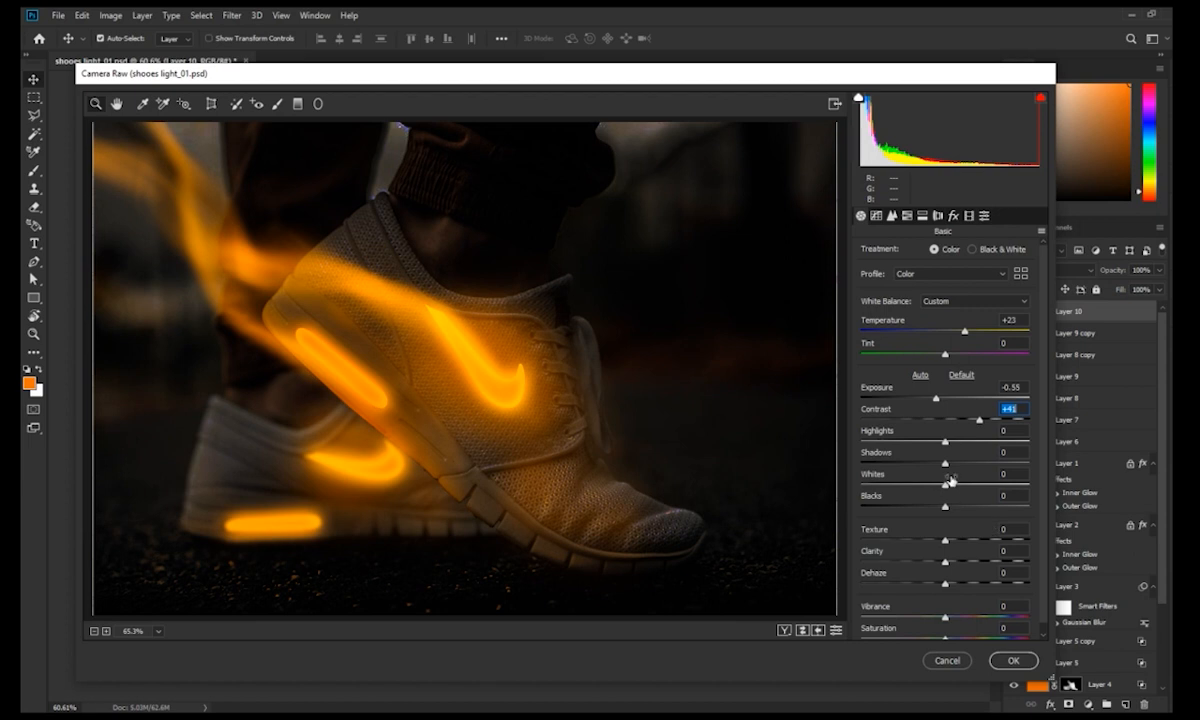
Set highlights to +21, shadows to +28, whites to +18, texture to +18, clarity to +9 and vibrance to +17
left_click_drag(945, 441, 970, 487)
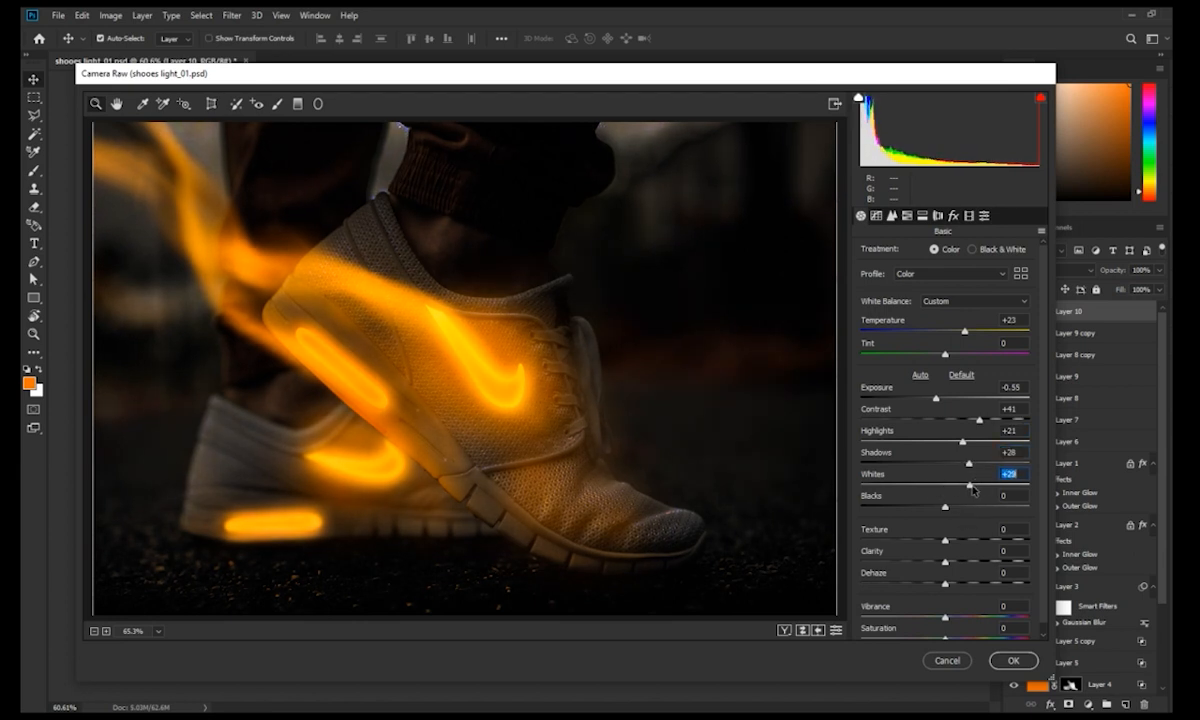
mouse_move(946, 540)
left_mouse_down()
mouse_move(970, 543)
mouse_move(955, 561)
left_mouse_up()
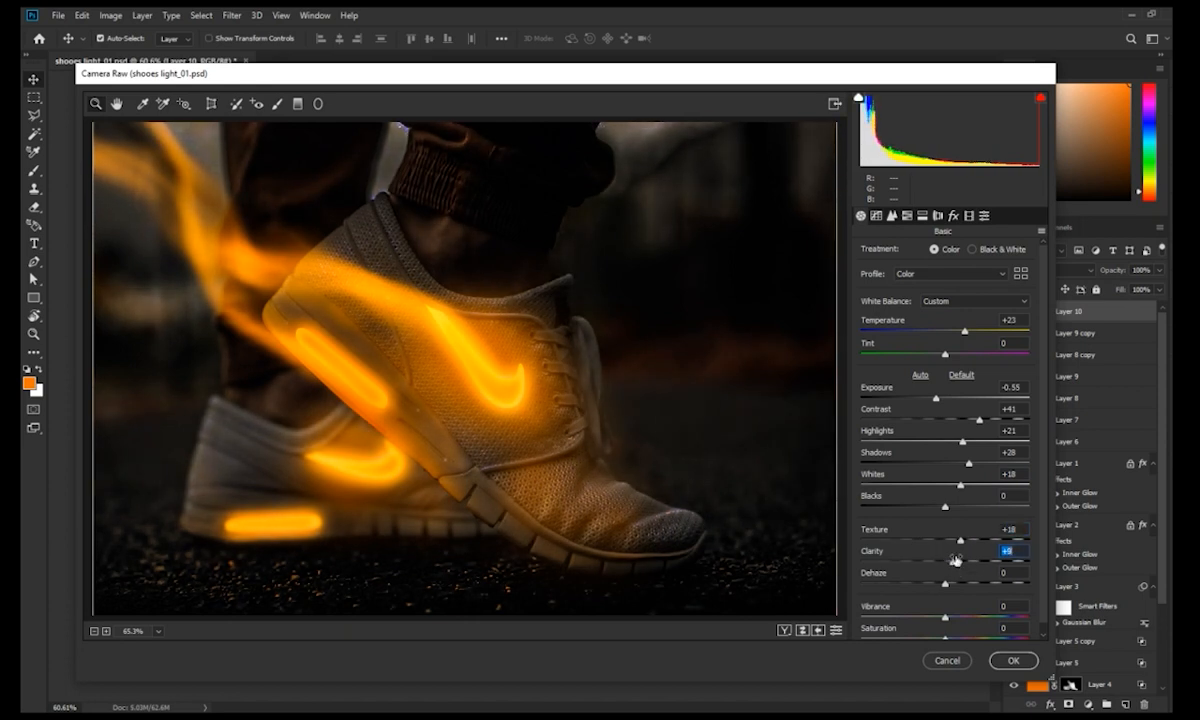
scroll(956, 561, "down", 1)
left_click_drag(945, 607, 962, 608)
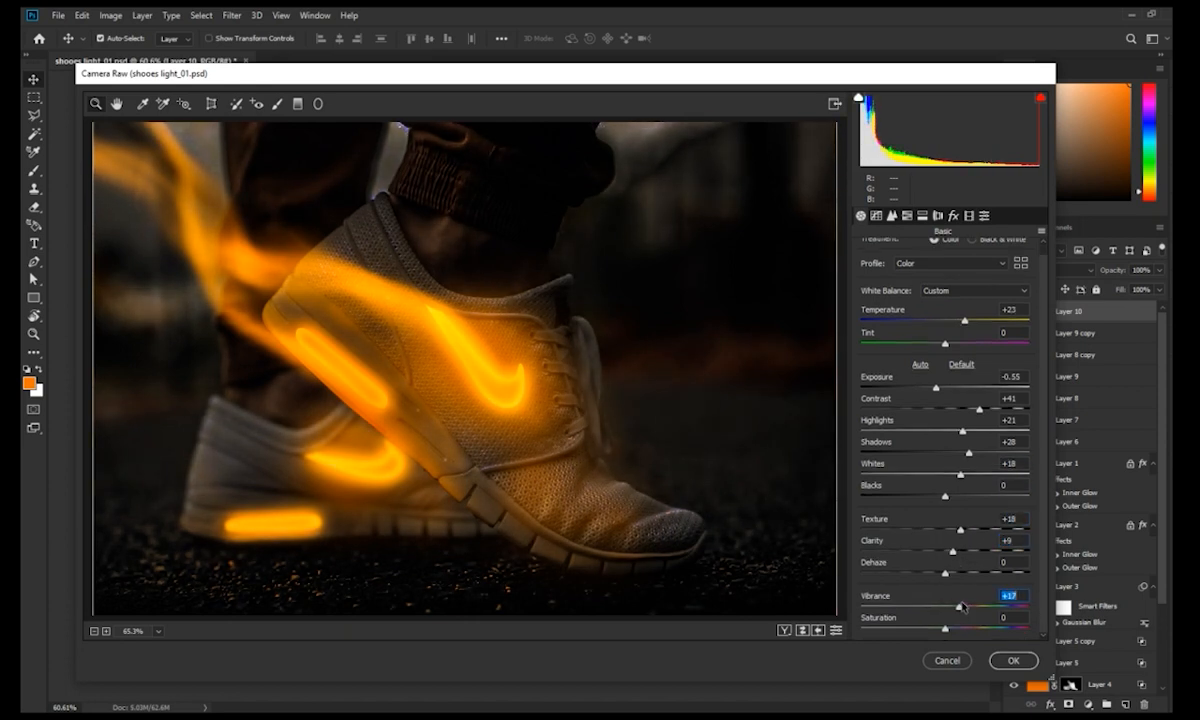
Adjust the Camera Raw tone curve, and raise the sharpening and luminance noise reduction
left_click(876, 215)
left_click_drag(949, 479, 941, 545)
left_click(889, 215)
left_click_drag(866, 389, 896, 391)
left_click_drag(874, 276, 893, 283)
Shift the yellow hues toward orange in the HSL adjustments
left_click(906, 215)
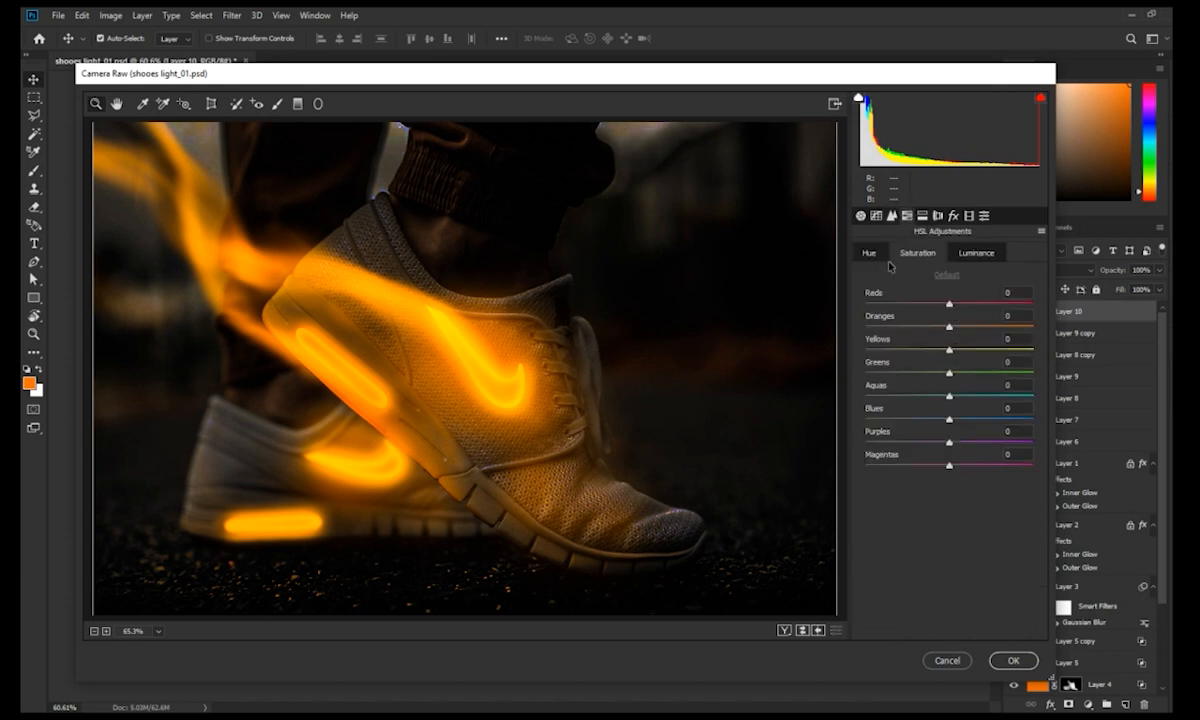
left_click(872, 350)
left_click_drag(870, 354, 922, 339)
Try a post-crop vignette, return its amount to 0, and apply the Camera Raw adjustments
left_click(953, 215)
mouse_move(949, 398)
left_mouse_down()
mouse_move(876, 398)
mouse_move(955, 406)
left_mouse_up()
double_click(955, 398)
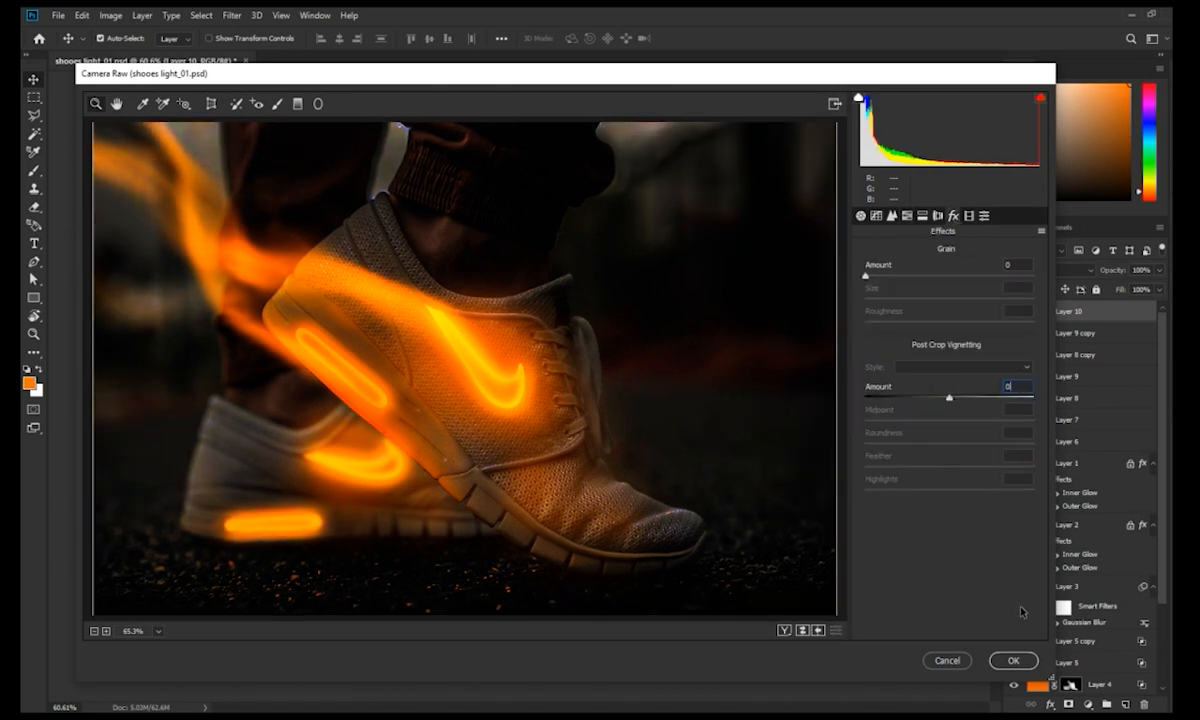
left_click(1013, 660)
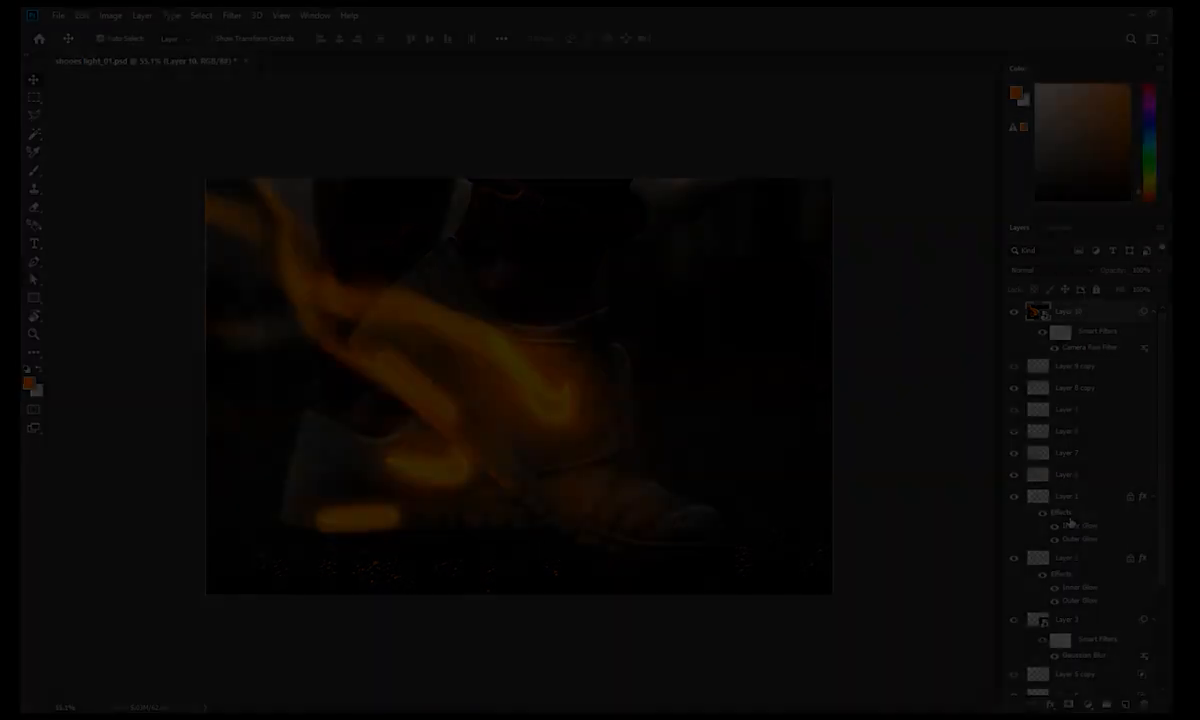